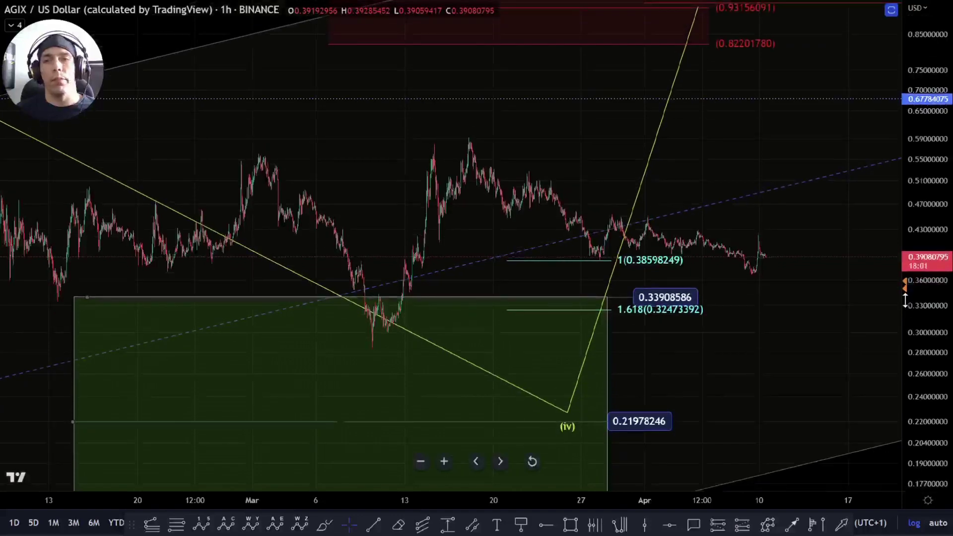
Make the hidden "triangle" drawing group visible through the object tree
drag(804, 300, 706, 328)
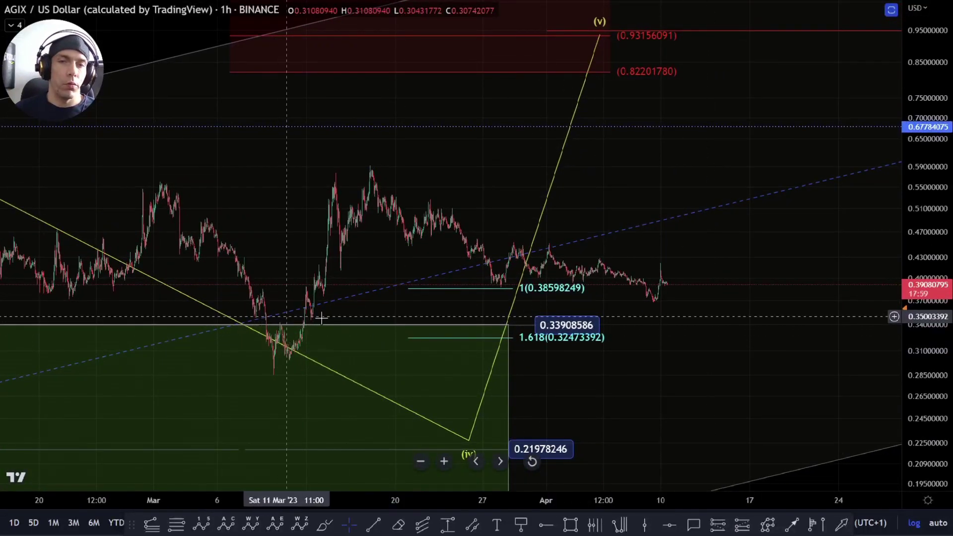
drag(701, 388, 670, 334)
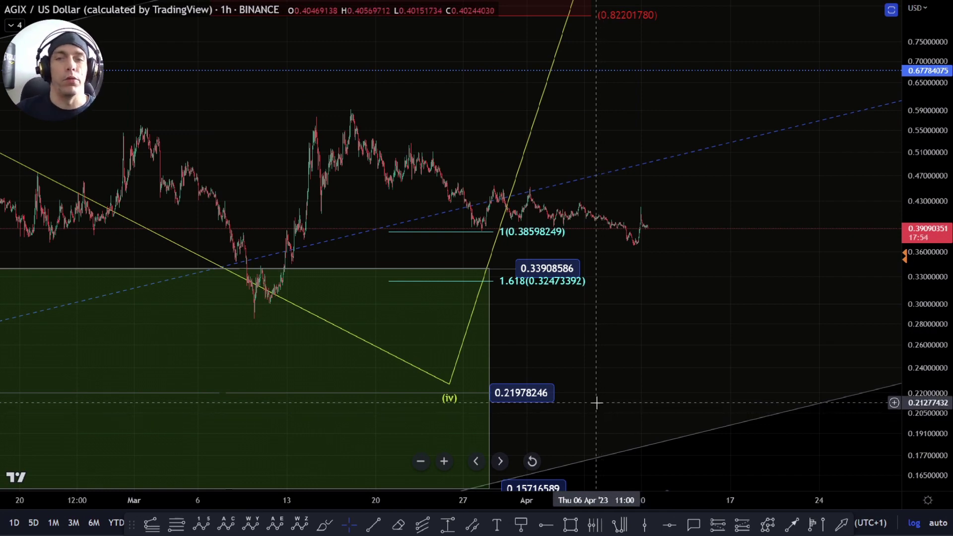
scroll(597, 403, down, 5)
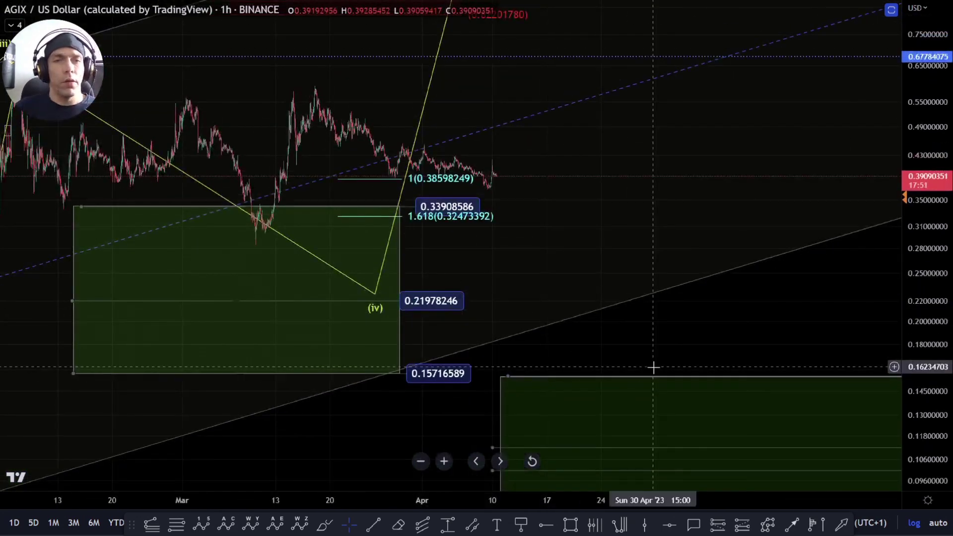
drag(596, 259, 688, 302)
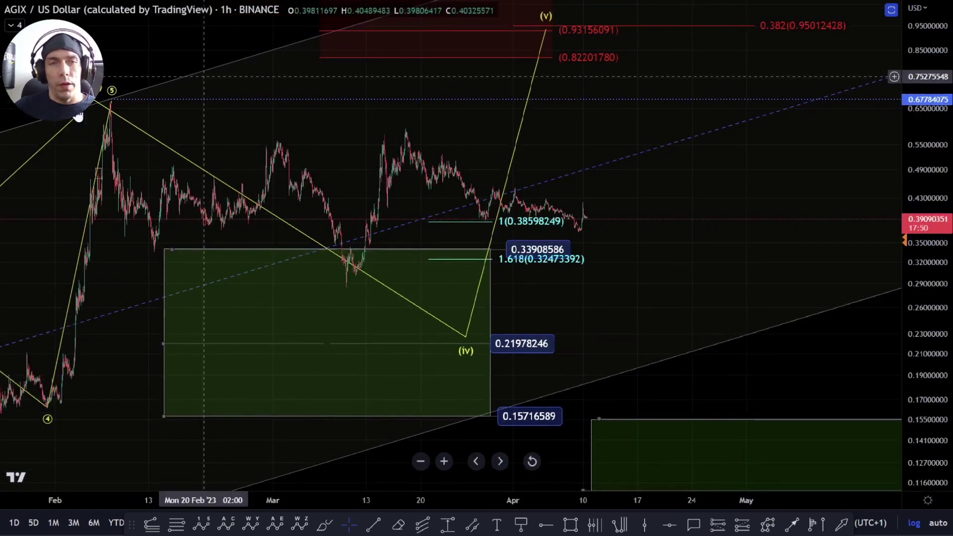
drag(621, 318, 548, 323)
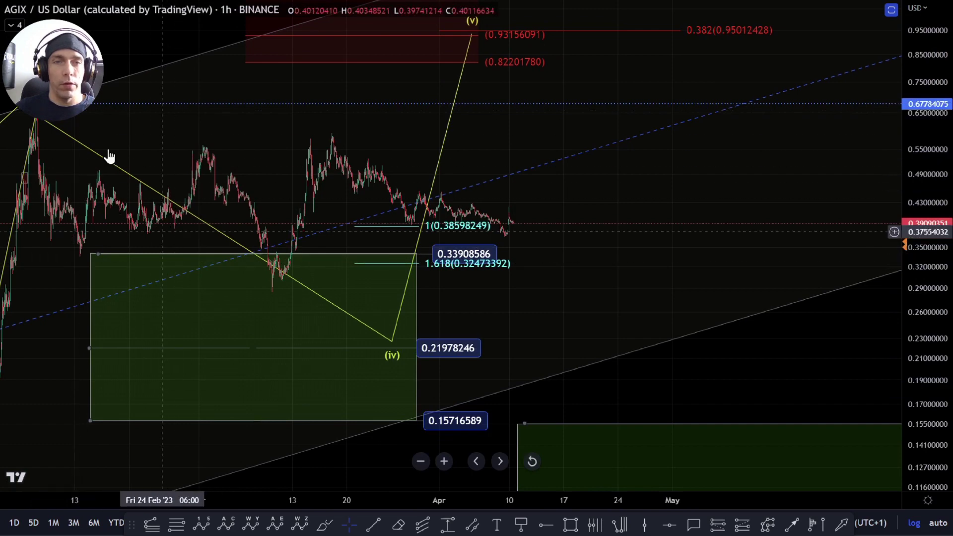
right_click(585, 320)
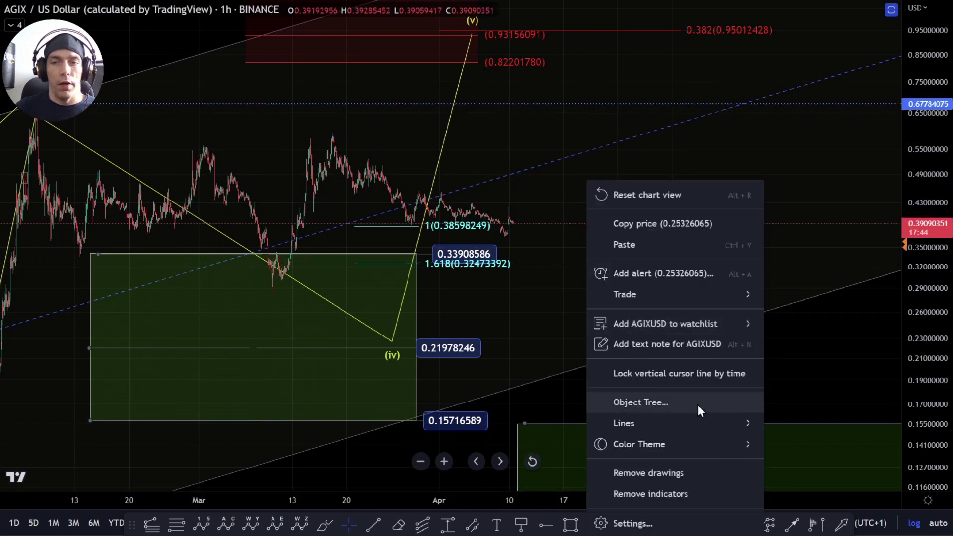
click(641, 403)
scroll(497, 317, down, 3)
click(569, 269)
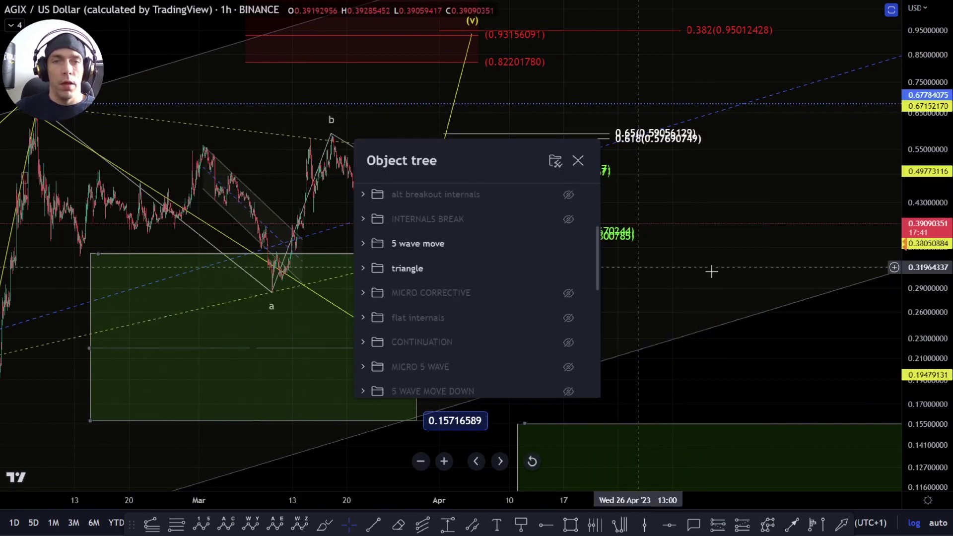
Move the triangle's wave e point to about 0.3777 on 14 April, beside the end of the lower dashed trendline
drag(713, 271, 732, 277)
drag(952, 376, 948, 323)
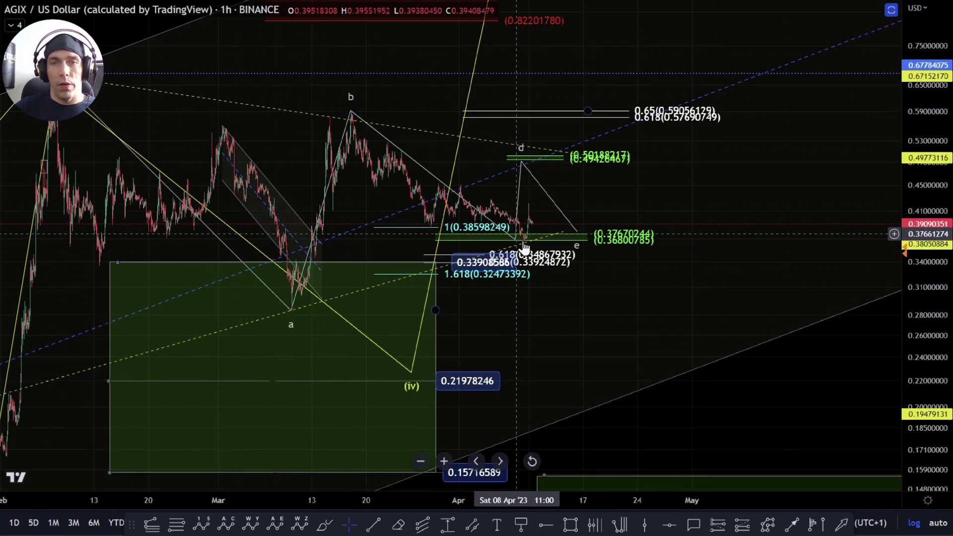
scroll(522, 388, up, 4)
drag(952, 304, 946, 67)
drag(635, 296, 628, 375)
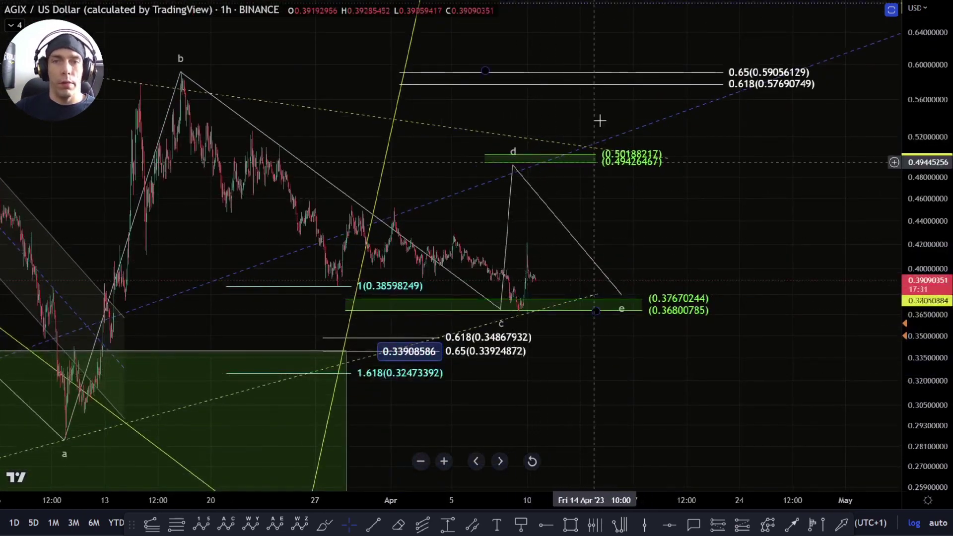
drag(623, 296, 602, 298)
Draw a projected path from the recent low, rising in three legs to about 0.51 and falling in three legs to about 0.38
click(767, 527)
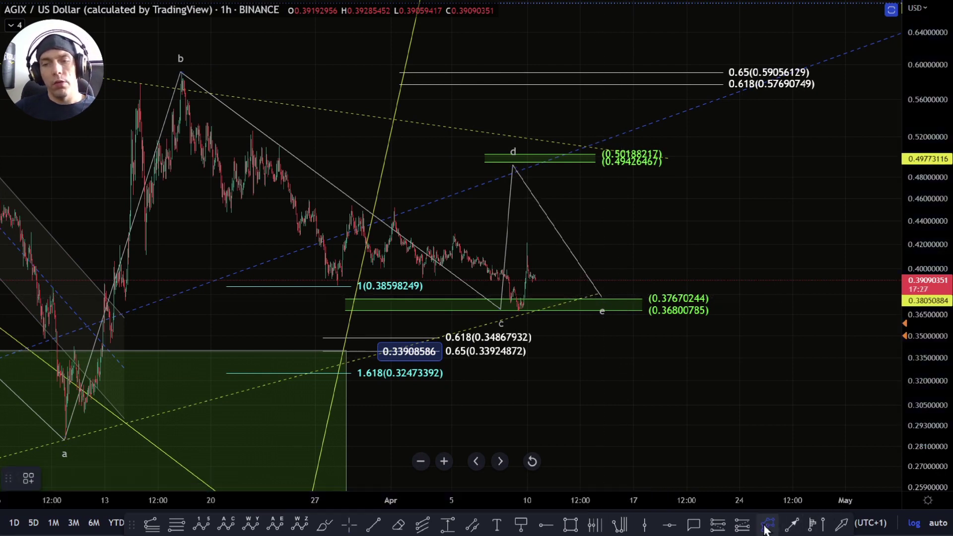
click(521, 310)
click(533, 203)
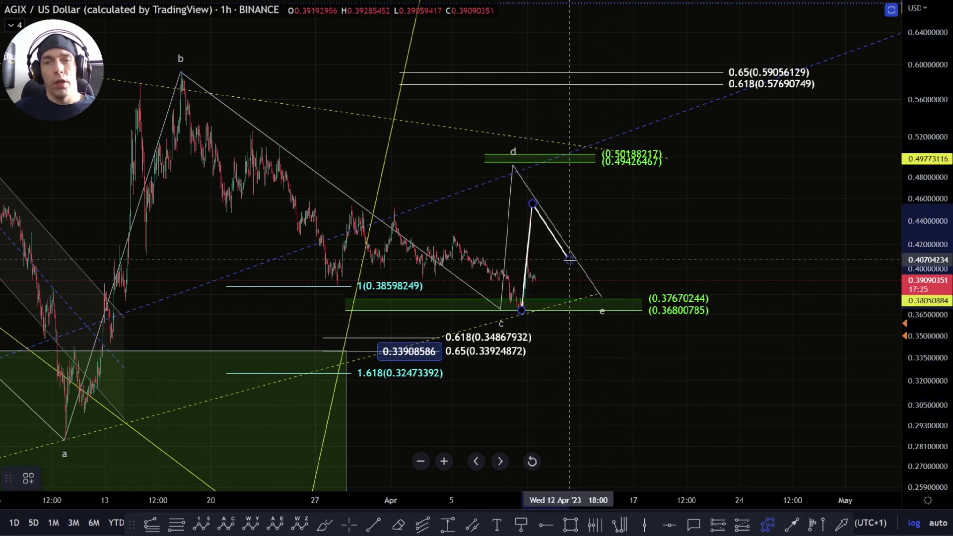
click(570, 259)
click(638, 189)
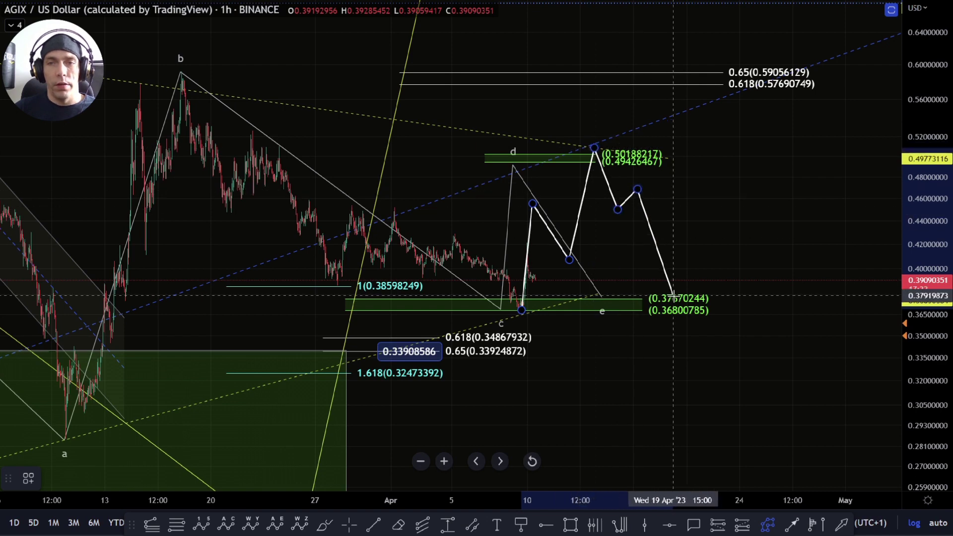
double_click(674, 288)
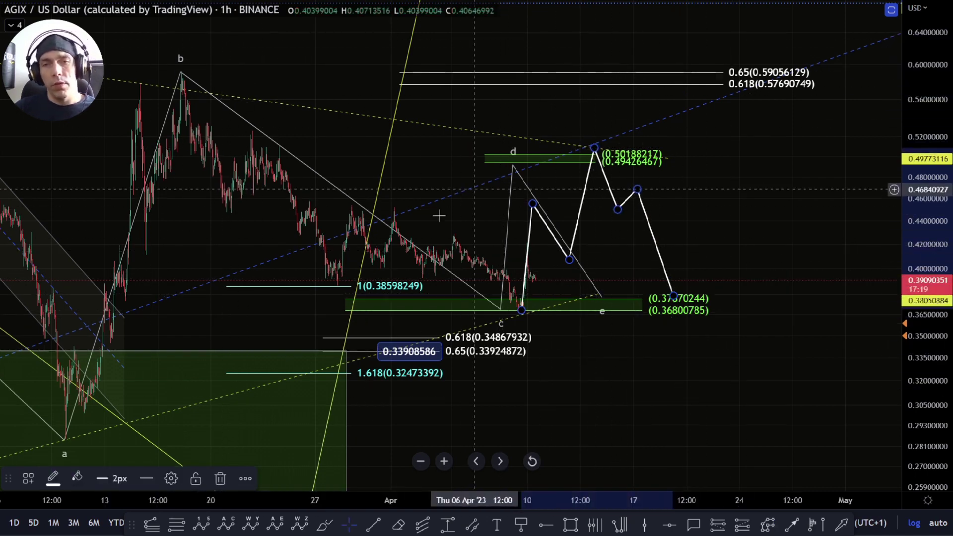
Move the triangle's wave c point closer to the latest low, at about 0.3667
scroll(524, 316, up, 3)
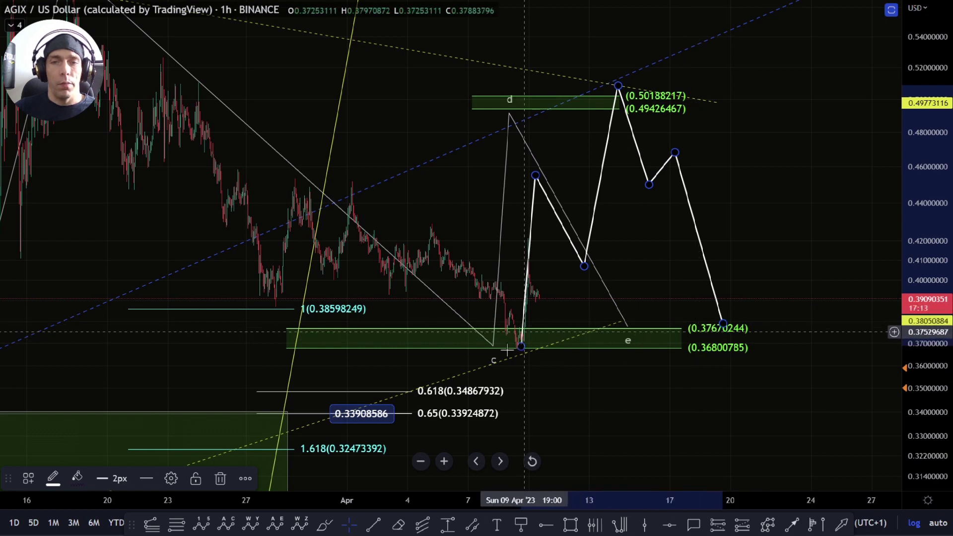
mouse_move(493, 347)
mouse_down()
mouse_move(506, 335)
mouse_move(505, 351)
mouse_up()
scroll(422, 355, down, 3)
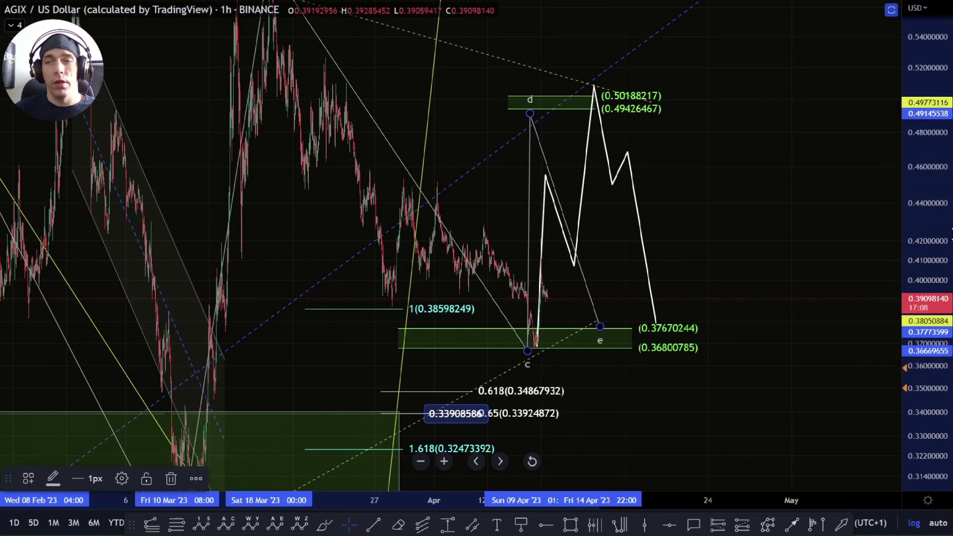
Delete the white projected path drawn from the recent low
drag(938, 236, 937, 315)
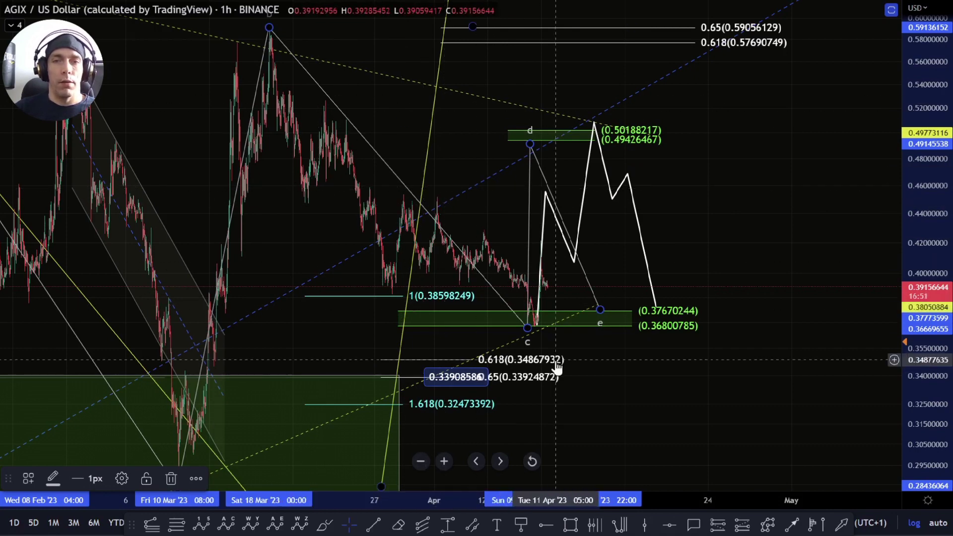
click(560, 226)
key(Delete)
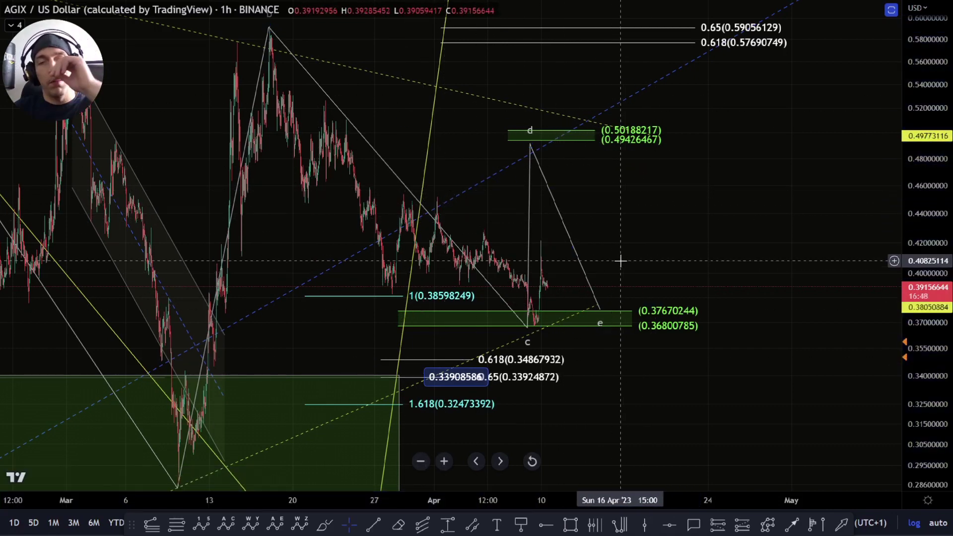
Shift the triangle's wave e, d and c points later in time, placing them at about 0.3771, 0.4944 and 0.3679
scroll(491, 258, up, 2)
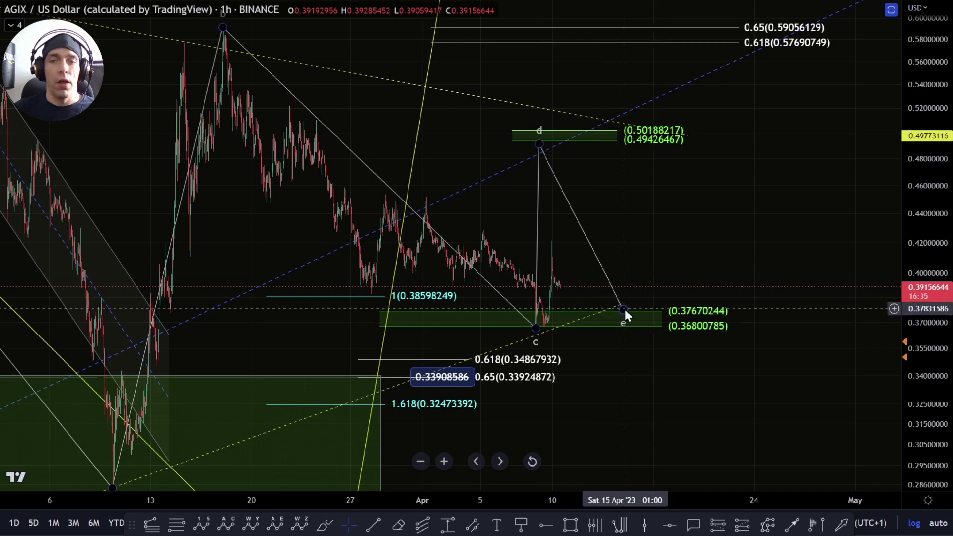
drag(625, 308, 642, 310)
drag(543, 146, 562, 140)
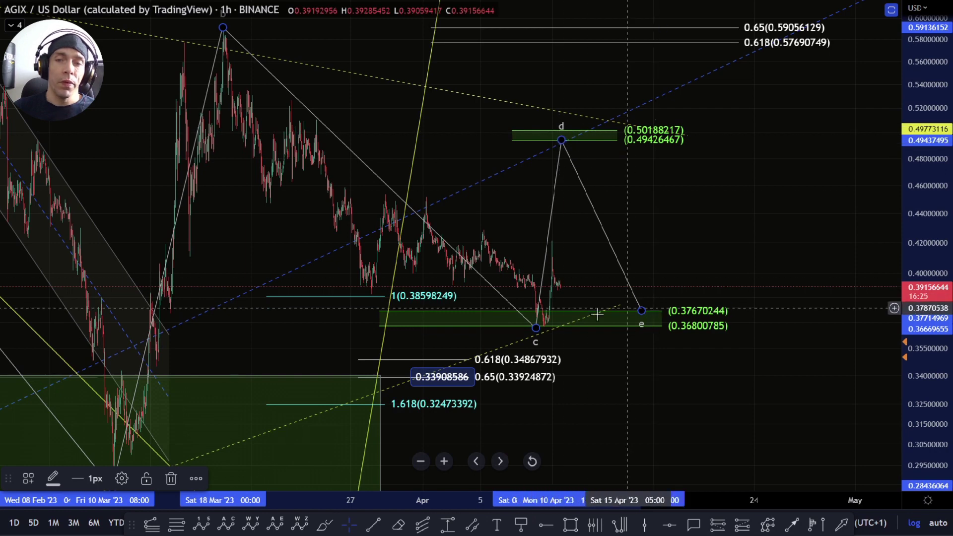
mouse_move(535, 329)
mouse_down()
mouse_move(554, 340)
mouse_move(545, 327)
mouse_up()
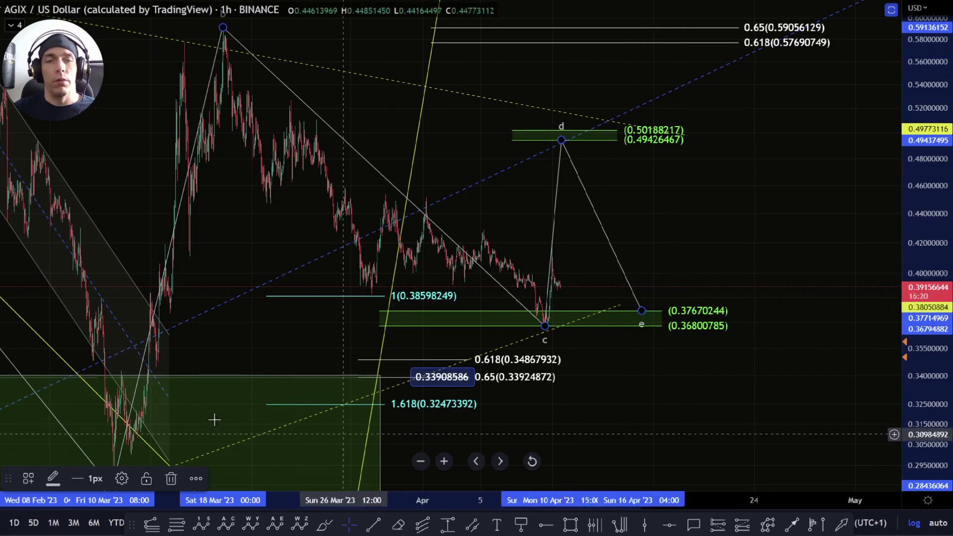
Hide the "triangle" drawing group and show the "BREAK OUT ALT" group through the object tree
scroll(760, 430, down, 3)
scroll(760, 431, down, 3)
drag(725, 359, 633, 317)
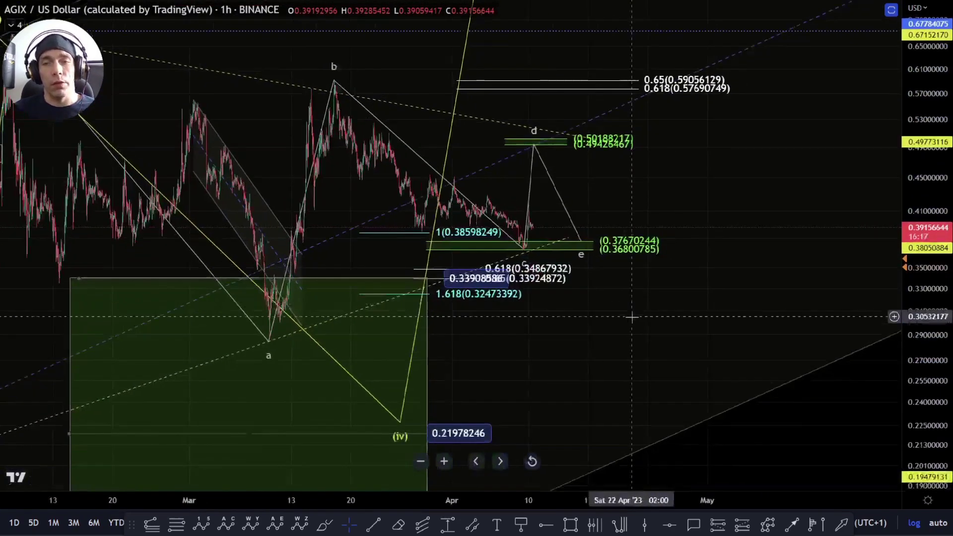
right_click(633, 317)
click(701, 402)
scroll(487, 352, down, 2)
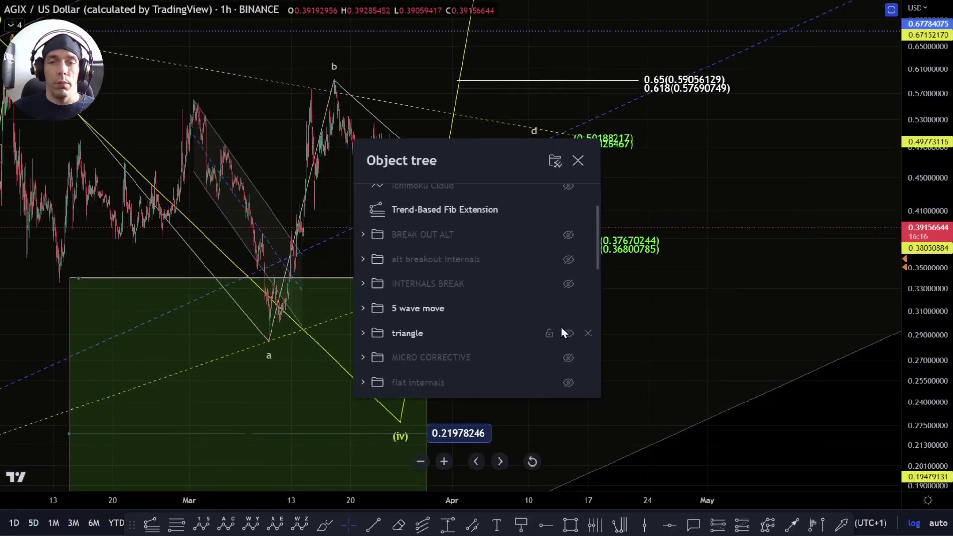
click(569, 333)
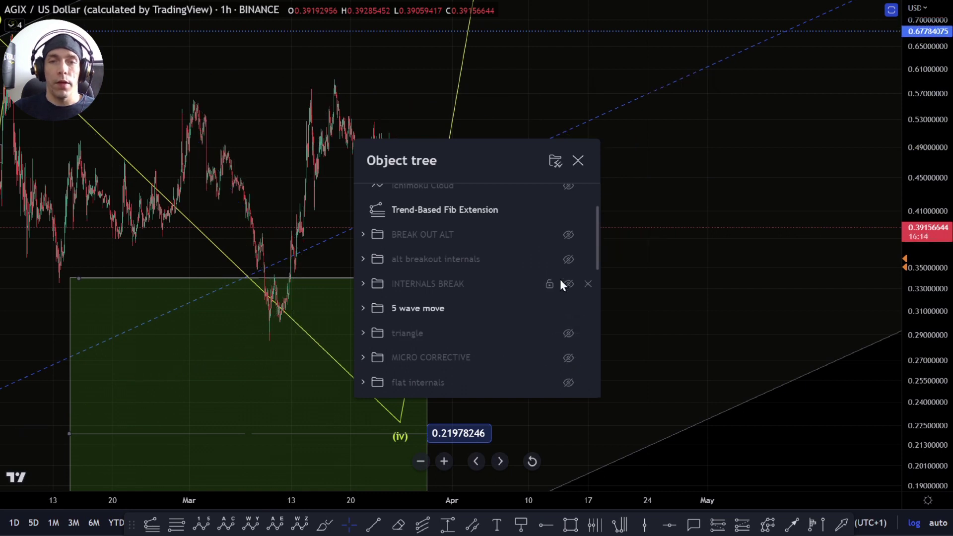
click(564, 234)
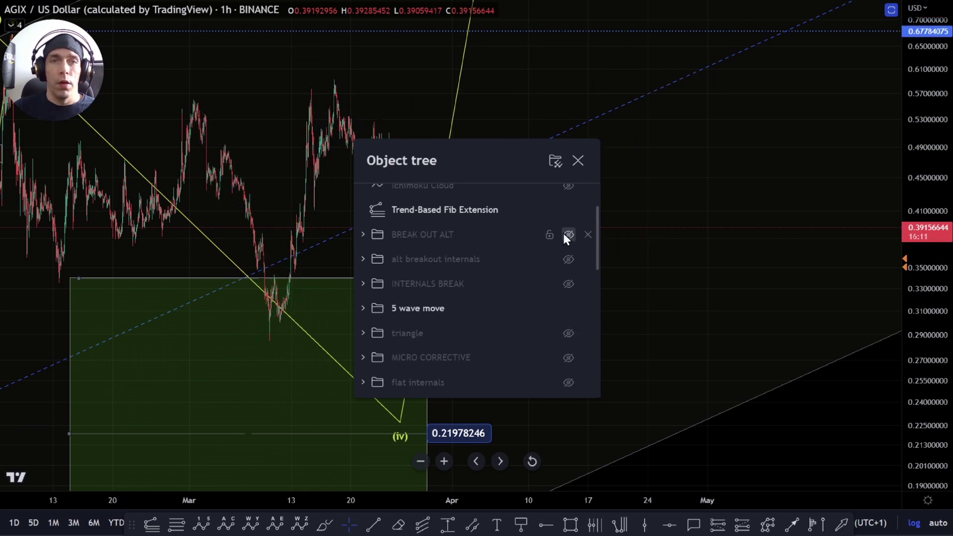
click(566, 236)
key(Escape)
Move the yellow wave count's (iv) point to the 10 March low at about 0.2819
drag(440, 412, 296, 352)
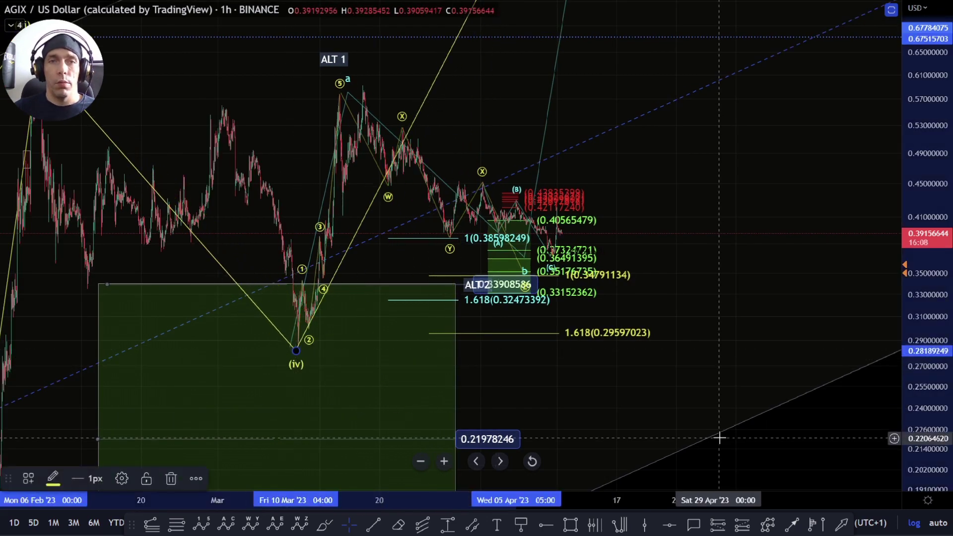
drag(719, 448, 714, 489)
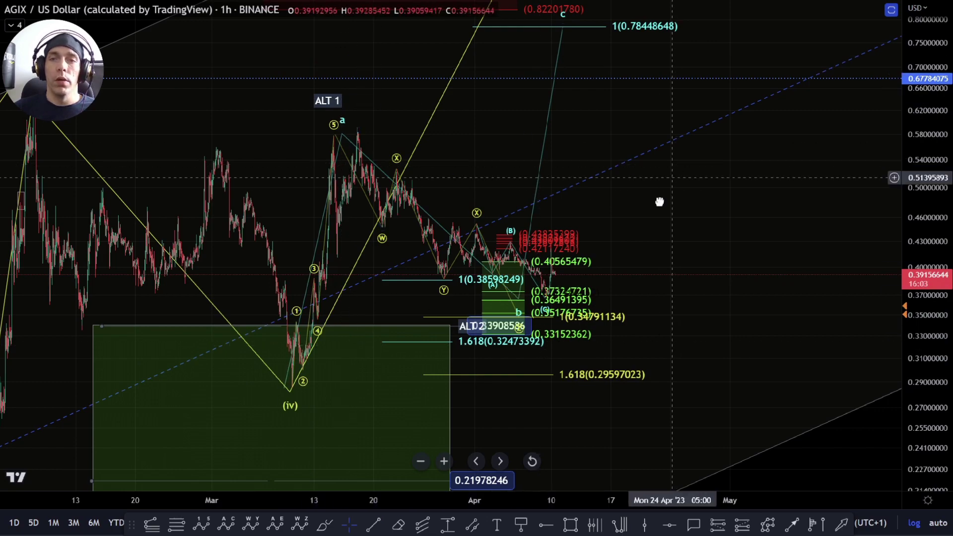
drag(663, 196, 614, 291)
drag(635, 95, 592, 15)
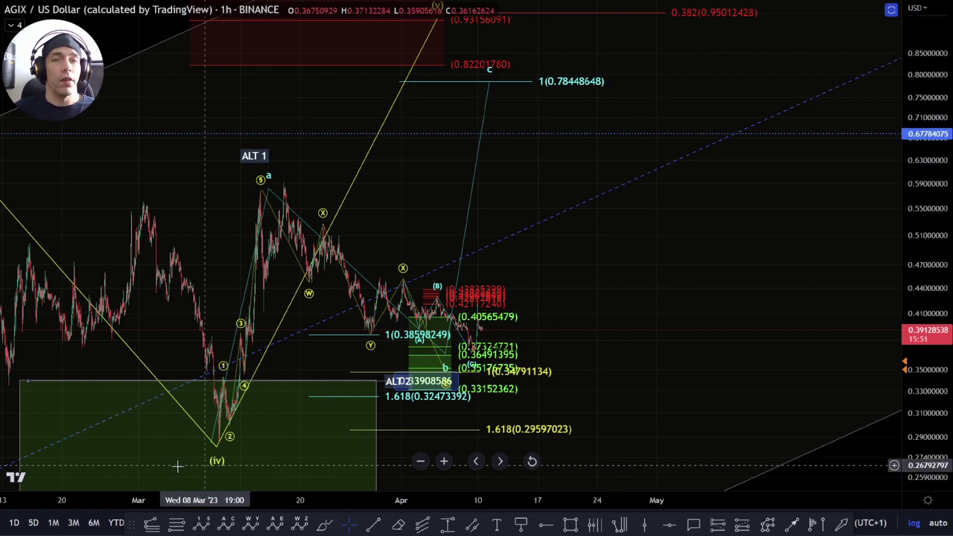
Examine the alternative breakout count's corrective waves, its Fibonacci support levels and the projected wave c target
drag(556, 259, 580, 194)
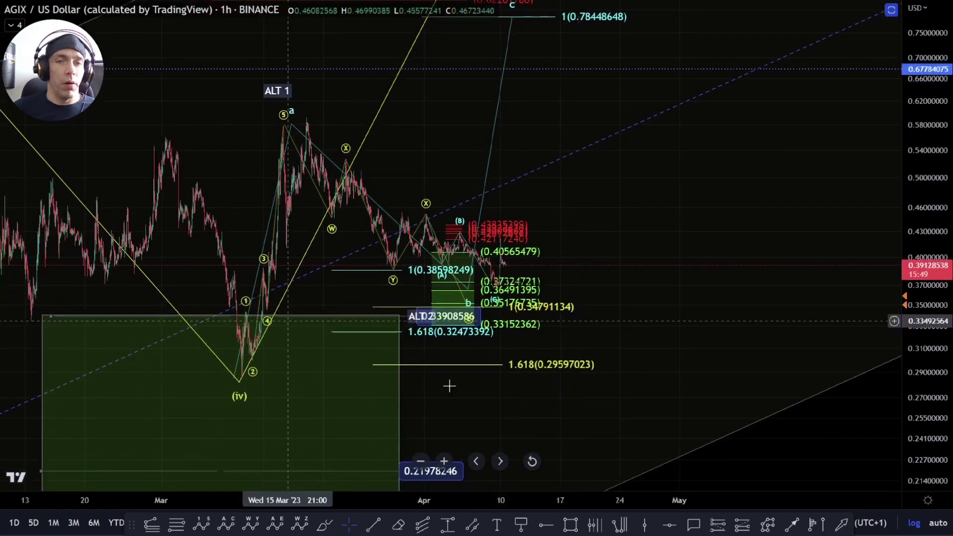
scroll(502, 401, up, 3)
drag(939, 420, 938, 375)
scroll(492, 376, up, 4)
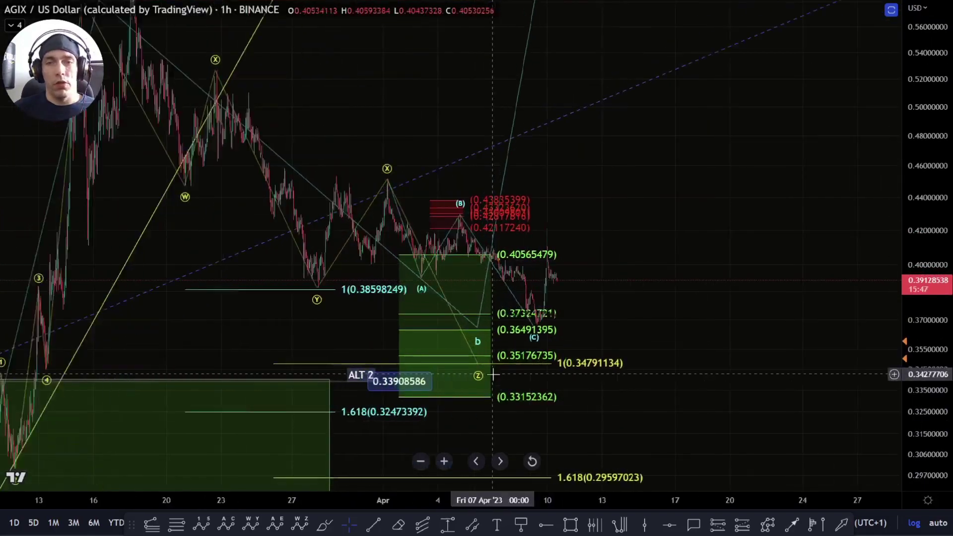
drag(656, 387, 656, 321)
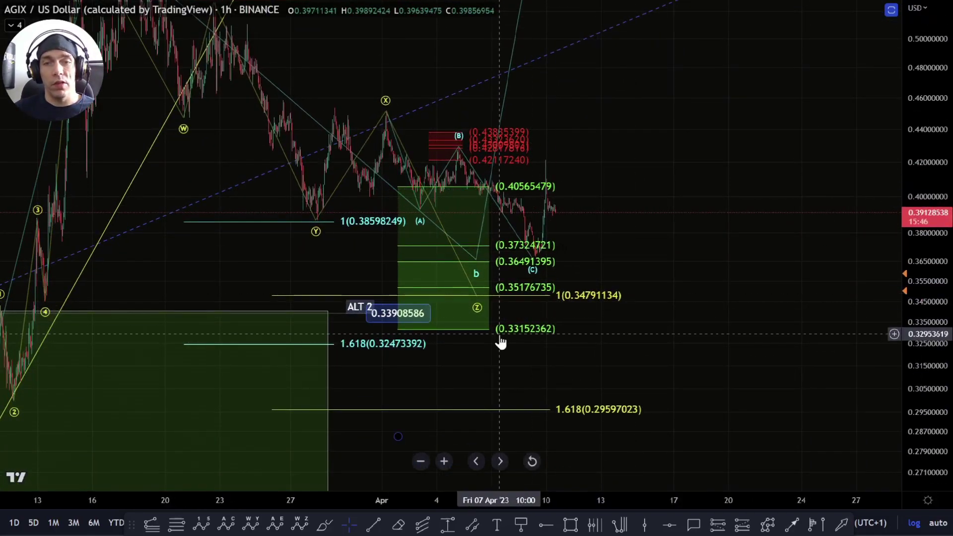
scroll(411, 356, down, 4)
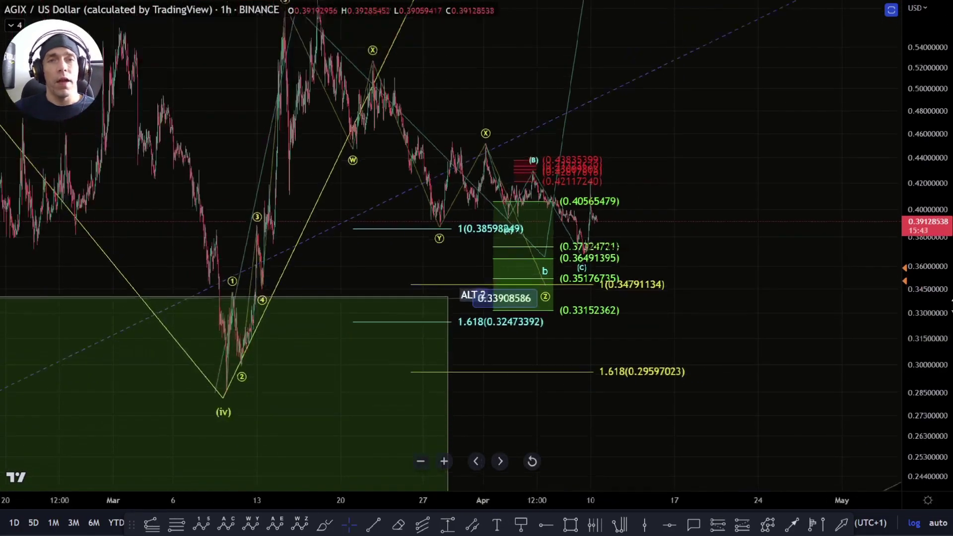
drag(786, 167, 752, 269)
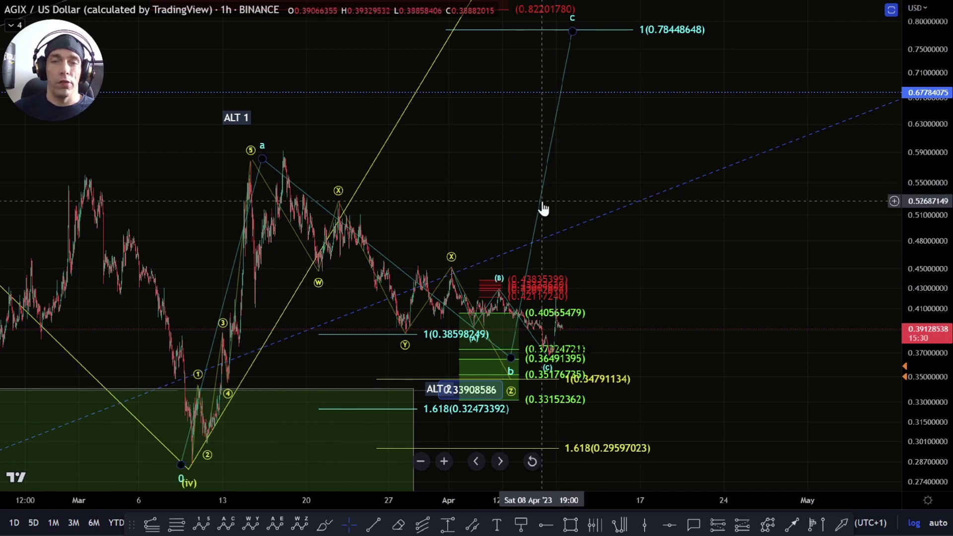
drag(624, 271, 603, 236)
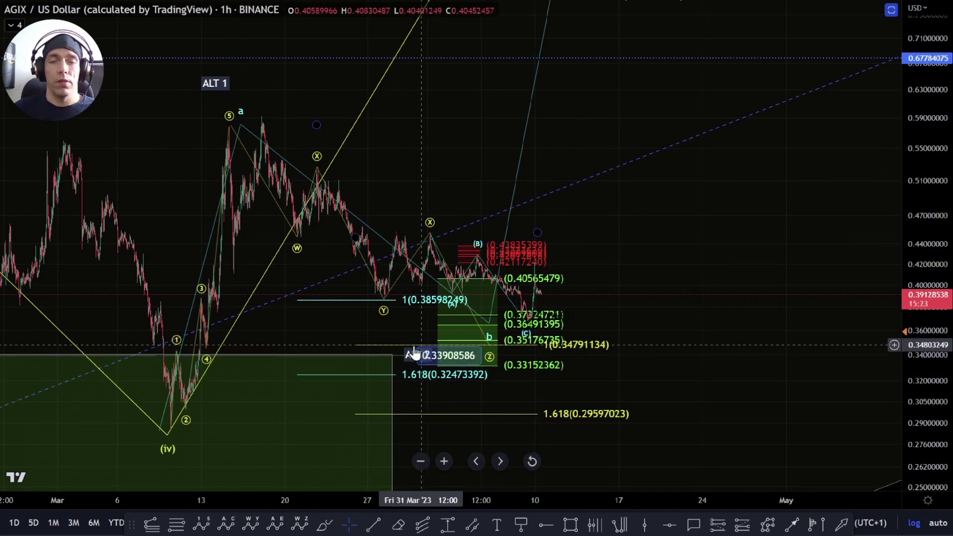
scroll(415, 354, down, 3)
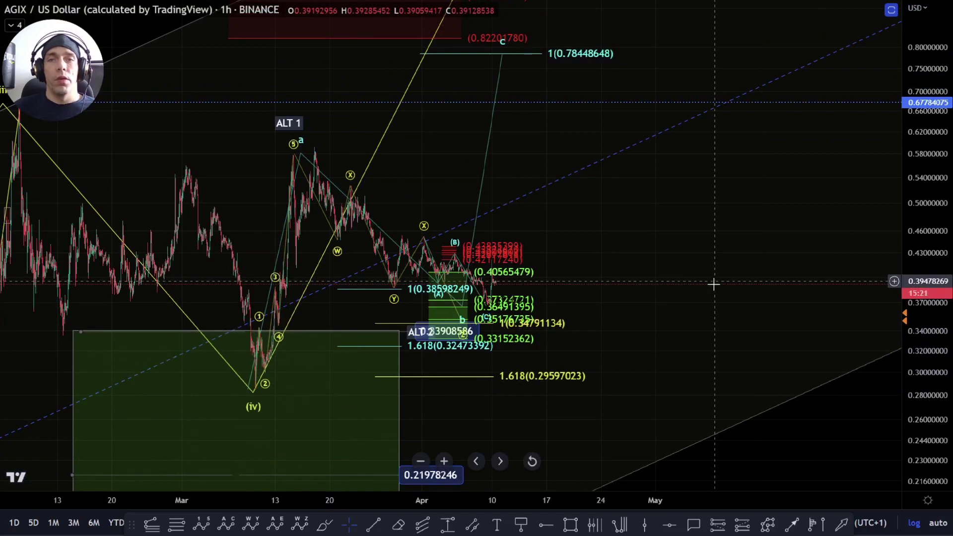
drag(714, 284, 719, 319)
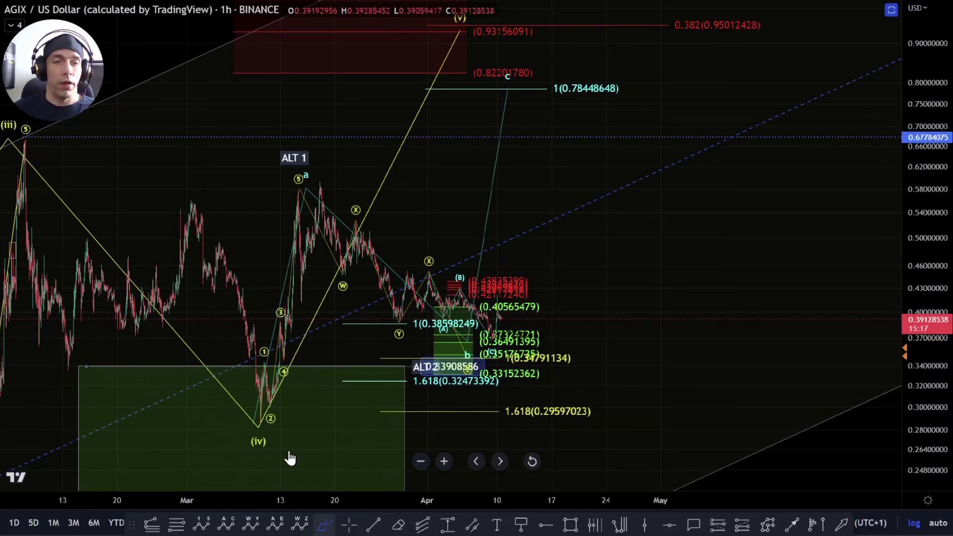
Illustrate the projected path from the (iv) low through waves a and b to the 0.78448648 target with brush strokes, and erase them
mouse_move(37, 146)
mouse_down()
mouse_move(278, 402)
mouse_move(509, 128)
mouse_move(632, 187)
mouse_move(686, 478)
mouse_up()
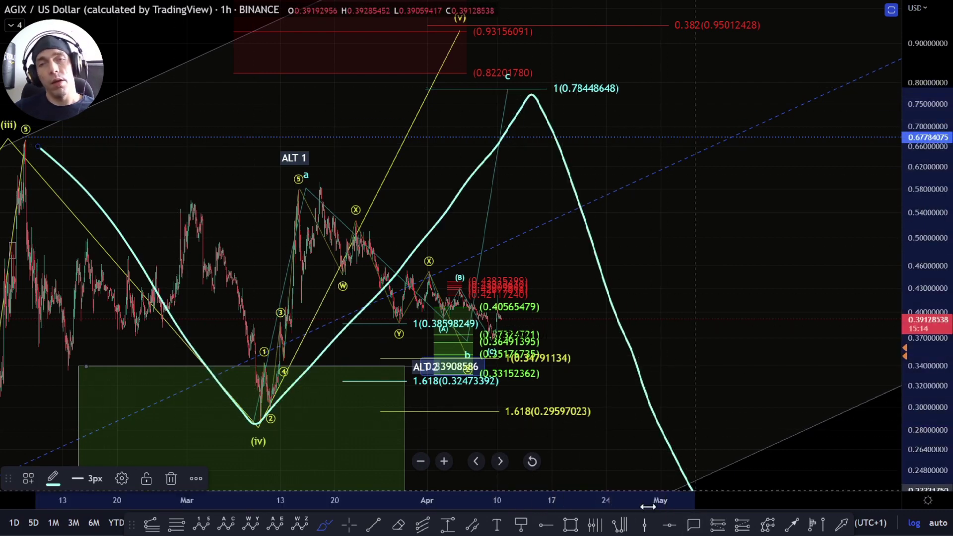
key(Delete)
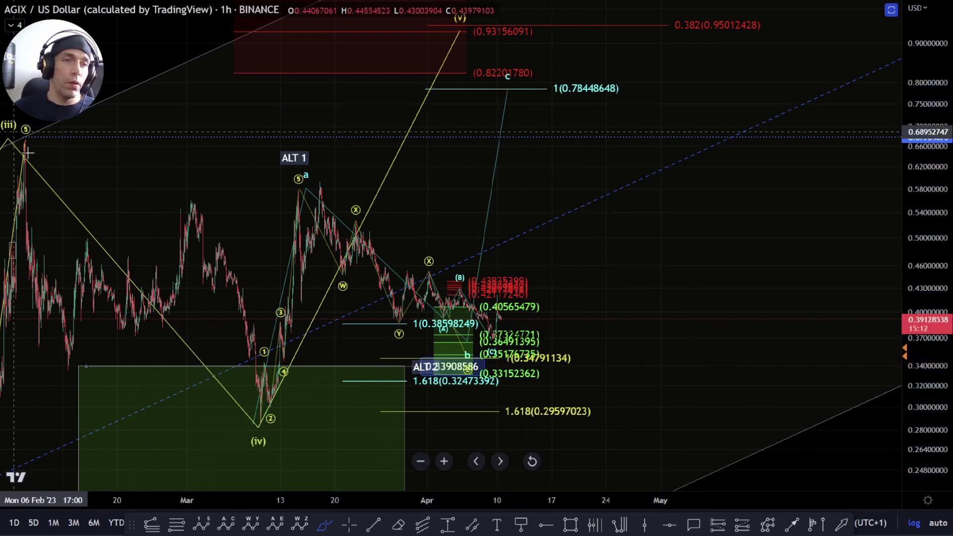
mouse_move(261, 426)
mouse_down()
mouse_move(292, 243)
mouse_move(320, 187)
mouse_move(426, 265)
mouse_move(491, 351)
mouse_move(546, 110)
mouse_up()
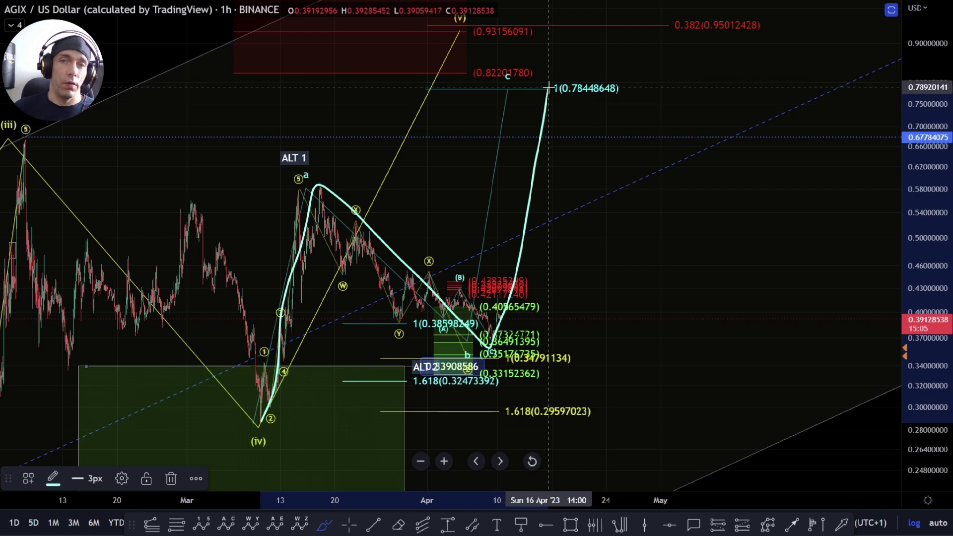
drag(685, 105, 662, 226)
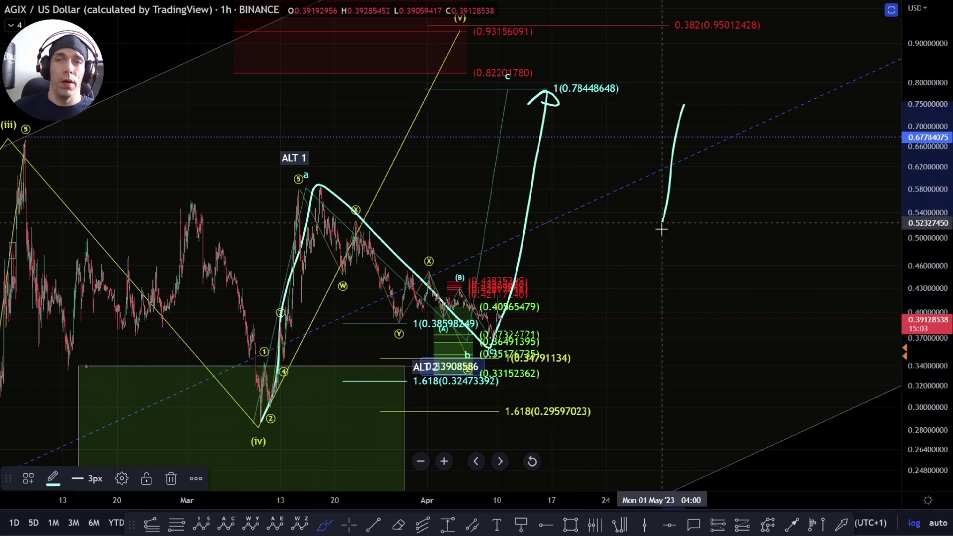
key(ctrl+z)
key(Escape)
drag(692, 107, 696, 276)
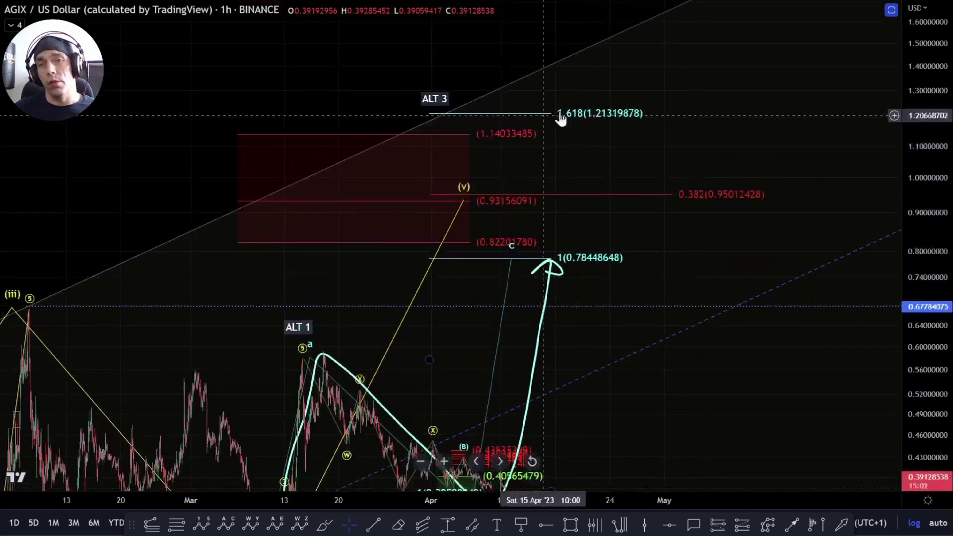
drag(565, 376, 494, 214)
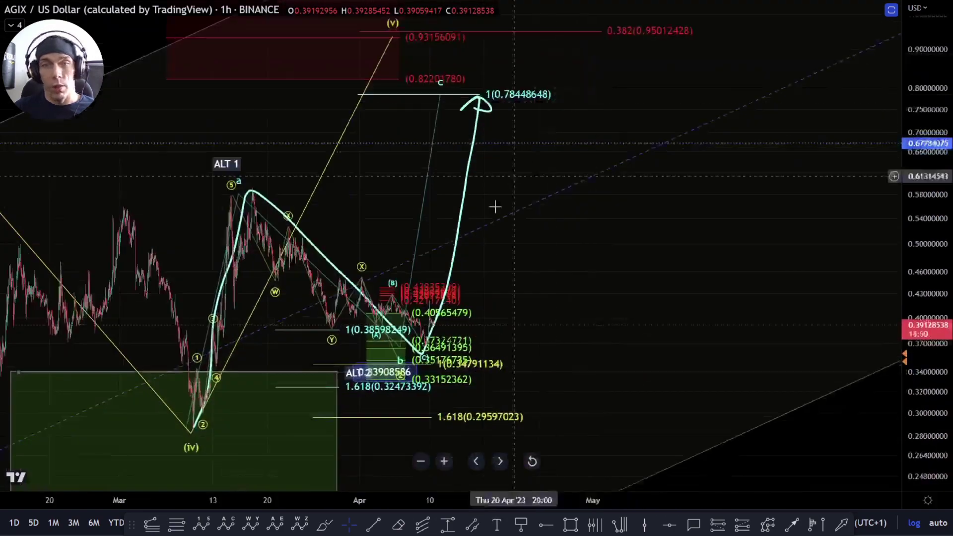
click(465, 202)
key(Delete)
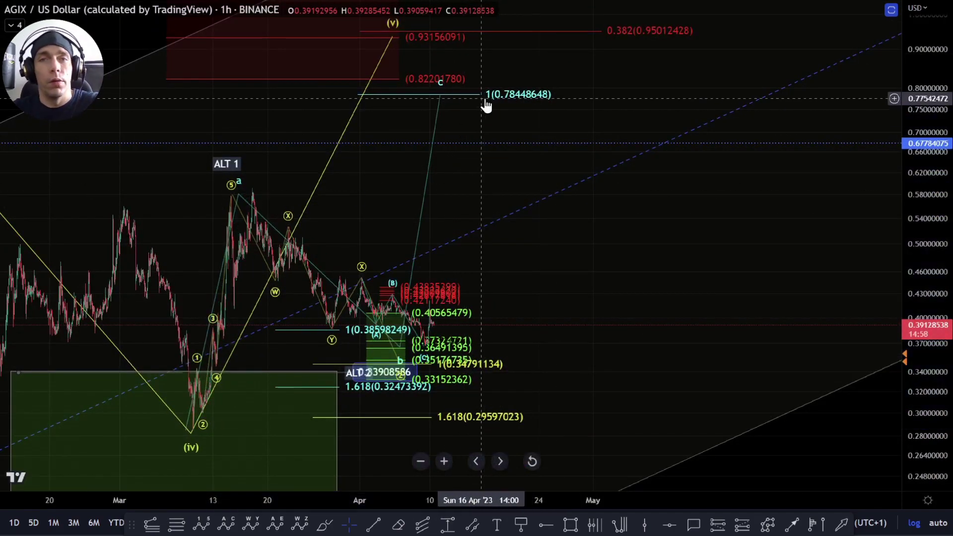
Hide the "BREAK OUT ALT" drawing group and show the "MICRO CORRECTIVE" group through the object tree
drag(535, 248, 606, 195)
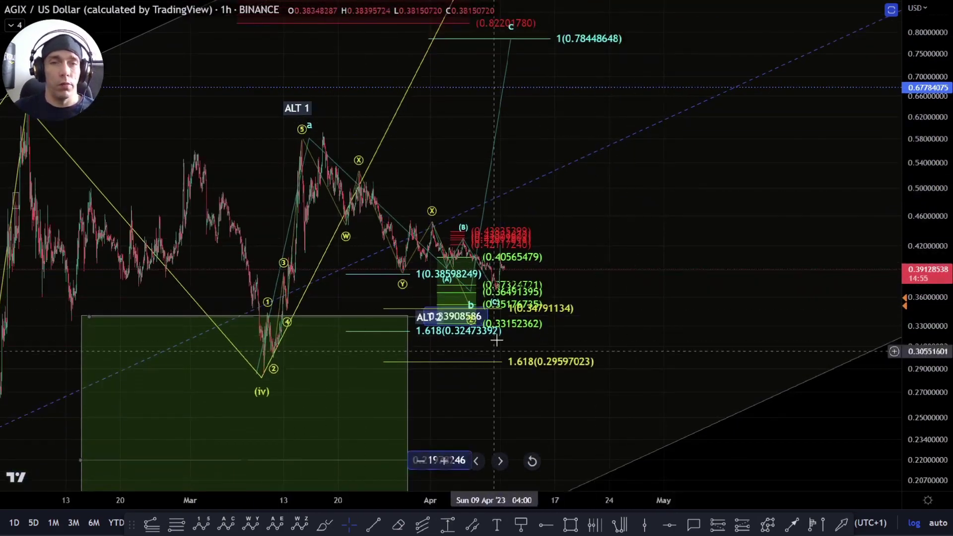
right_click(538, 377)
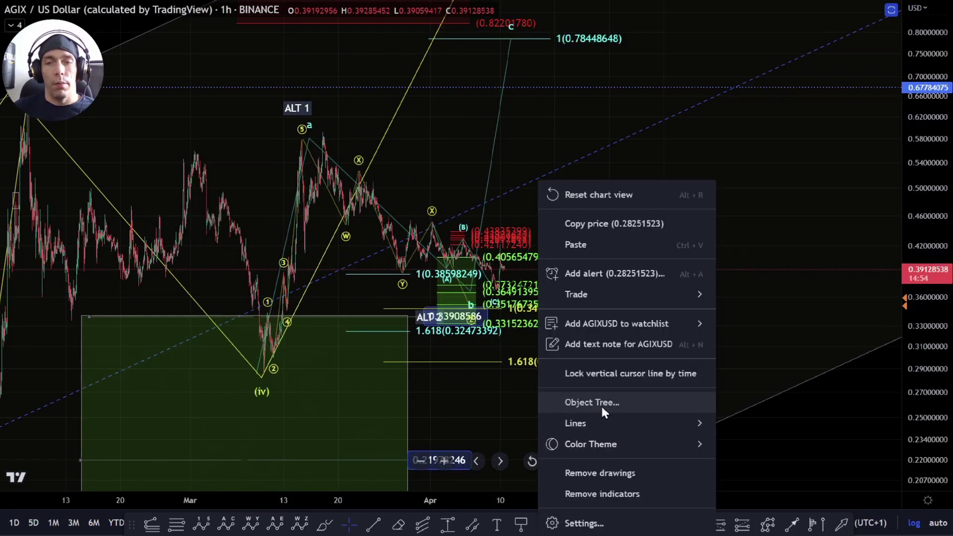
click(601, 405)
scroll(476, 335, down, 1)
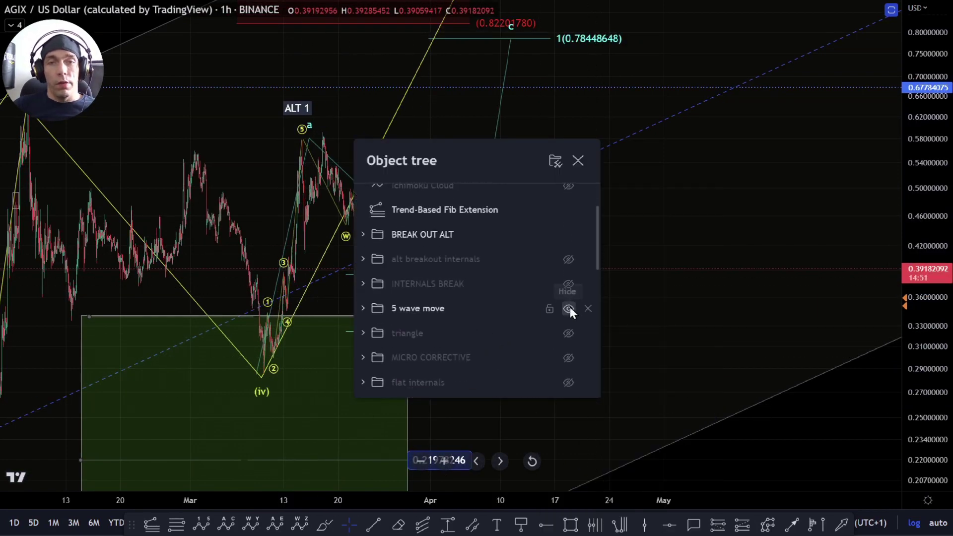
click(567, 235)
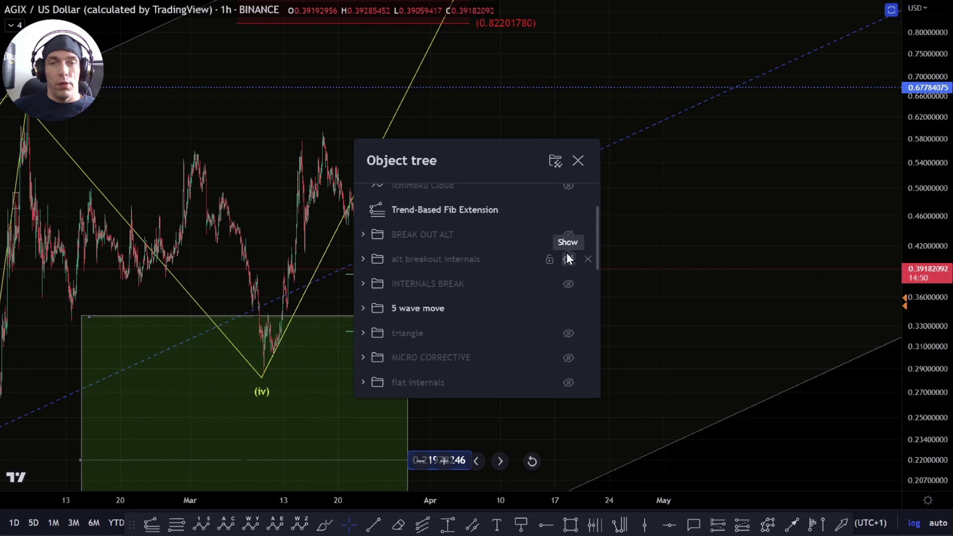
scroll(567, 268, down, 1)
click(567, 293)
click(699, 471)
Examine the micro corrective count's w-x-y and (A)-(B)-(C) waves, its resistance zones and its downside Fibonacci targets
scroll(332, 386, up, 2)
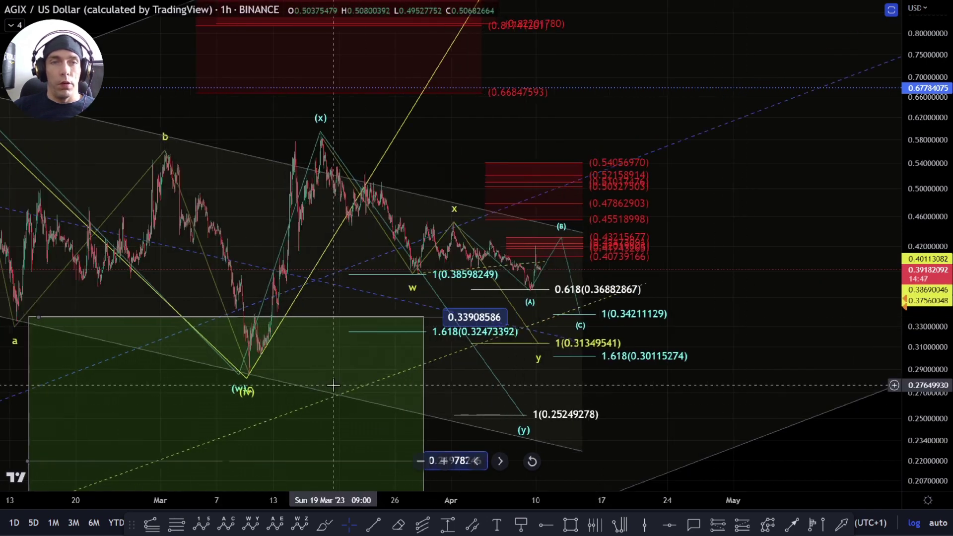
scroll(383, 368, down, 2)
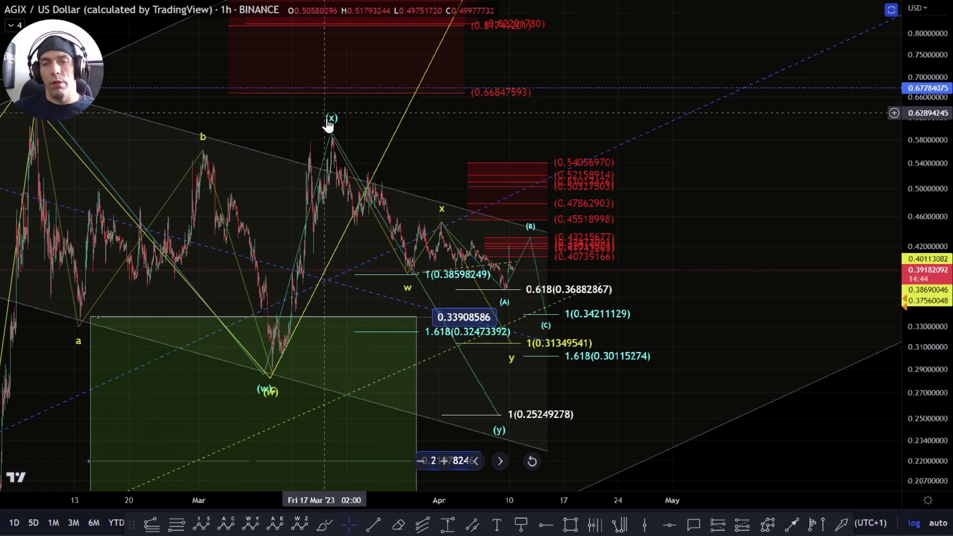
drag(516, 425, 538, 394)
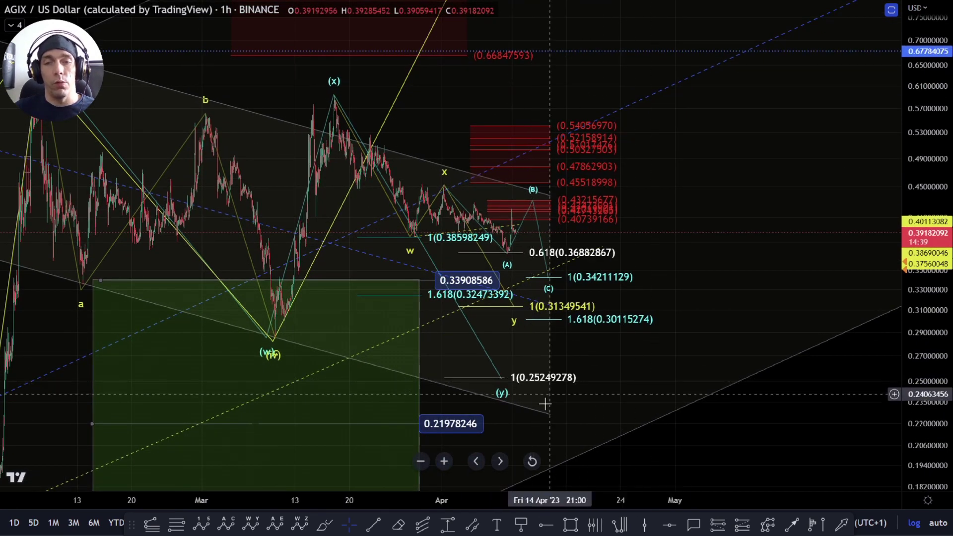
drag(602, 394, 611, 374)
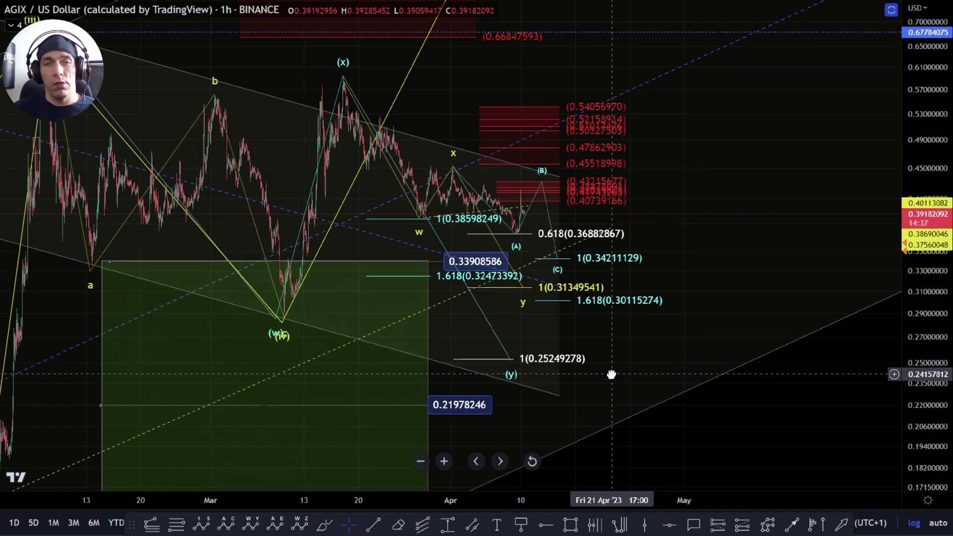
scroll(538, 381, up, 5)
drag(929, 451, 929, 354)
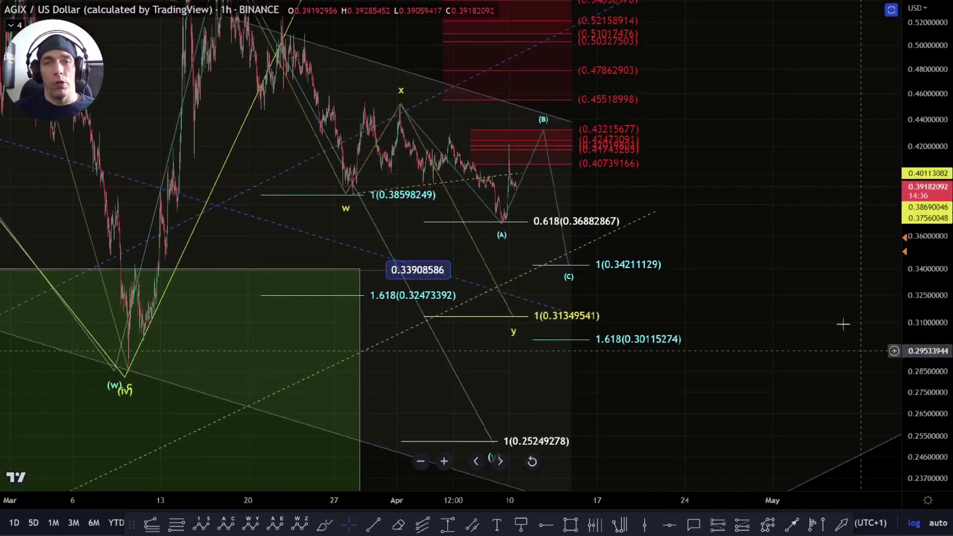
drag(755, 296, 730, 370)
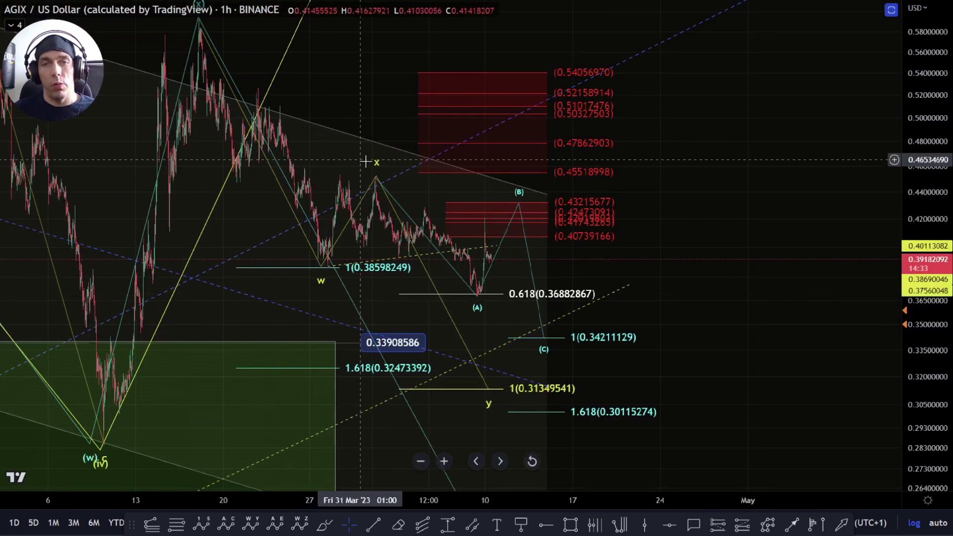
drag(689, 386, 685, 372)
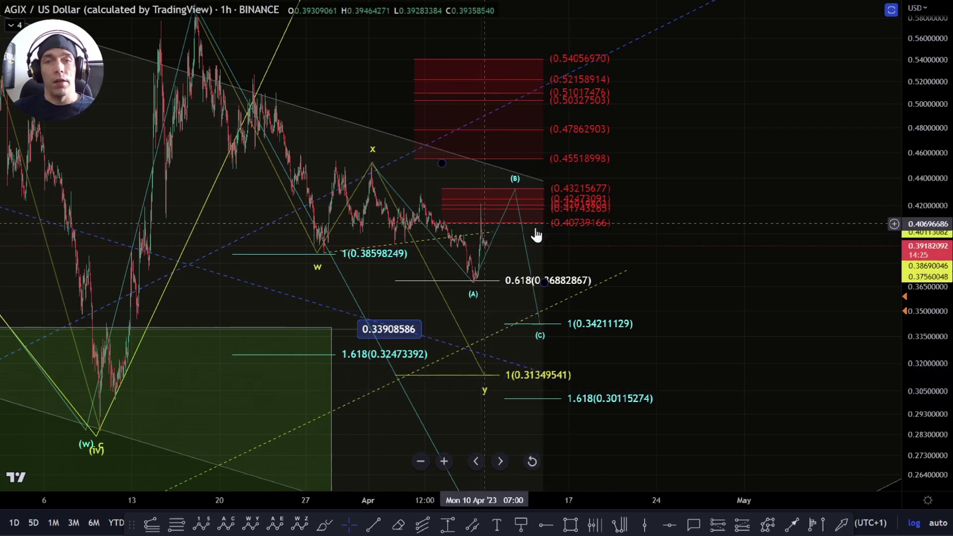
Trace the swing from w through x and (A) into the upper resistance zone with brush strokes, and remove the strokes
drag(624, 274, 616, 320)
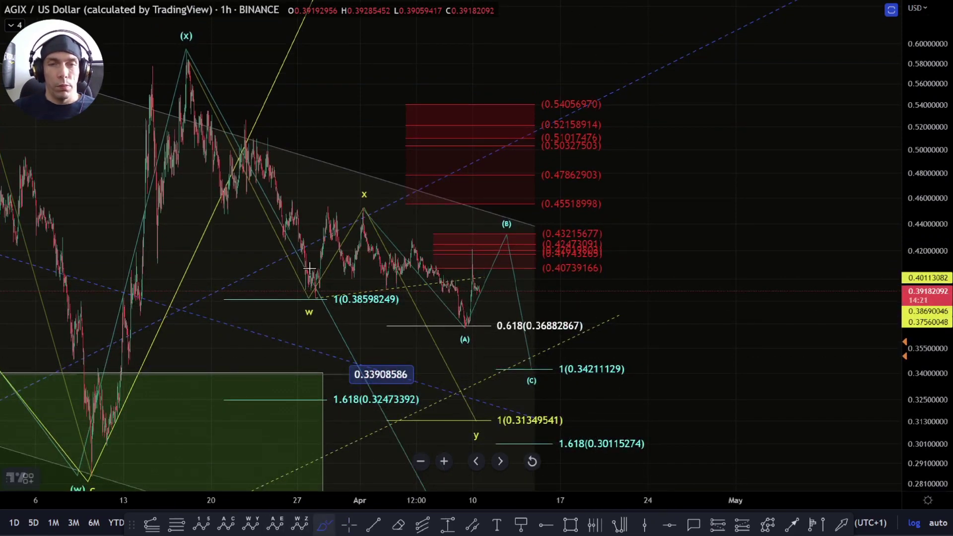
mouse_move(308, 299)
mouse_down()
mouse_move(359, 224)
mouse_move(446, 293)
mouse_up()
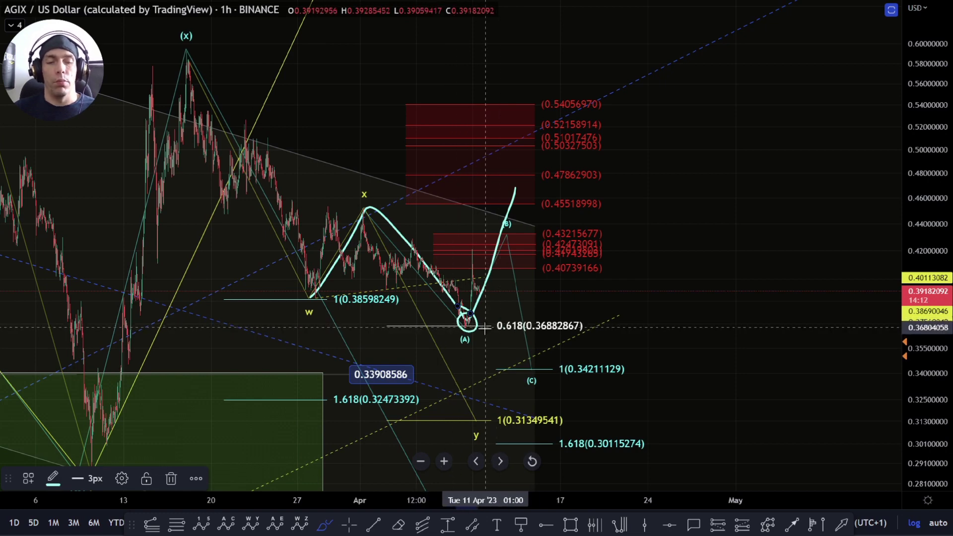
key(Delete)
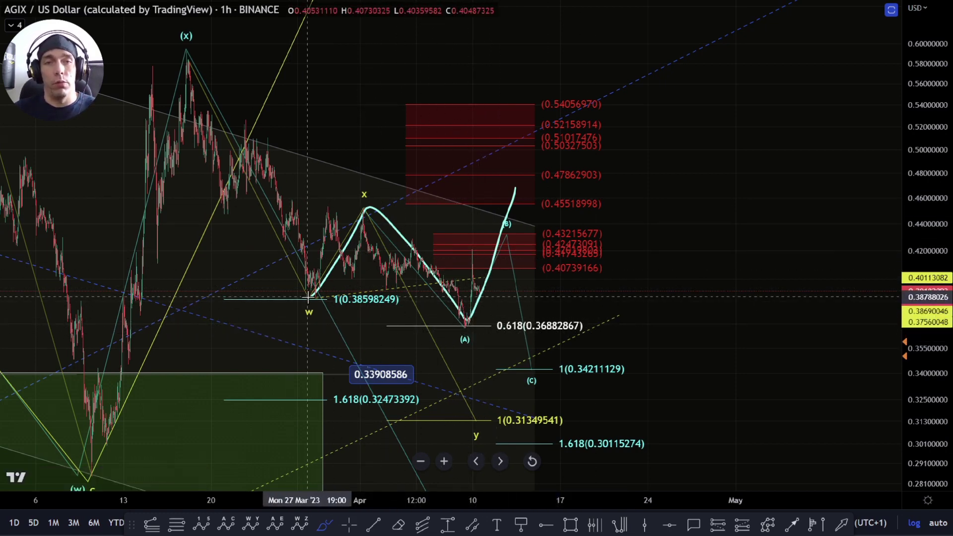
mouse_move(308, 297)
mouse_down()
mouse_move(370, 209)
mouse_move(334, 192)
mouse_up()
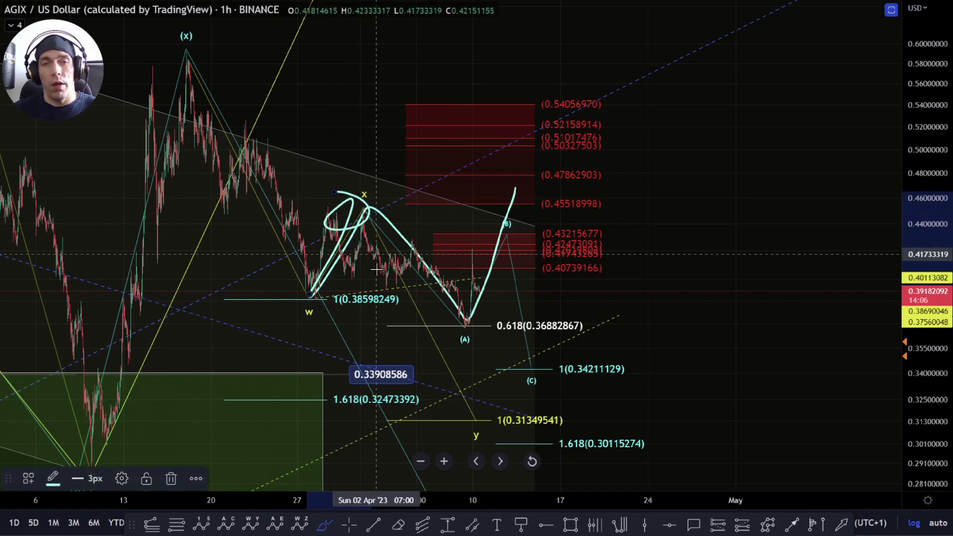
key(ctrl+z)
key(ctrl+z)
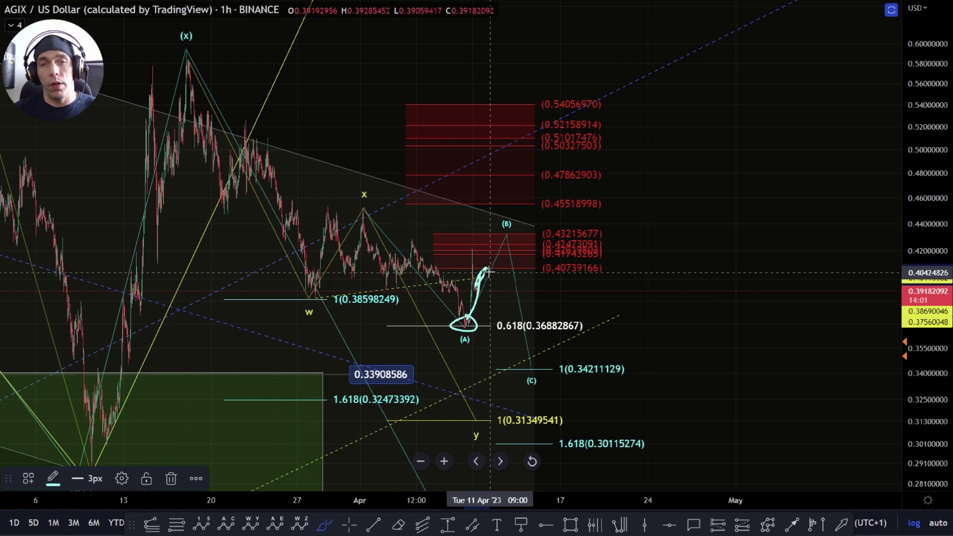
Sketch a decline from just above (B) down to about 0.3106, and undo it together with the marks around the (A) low
key(ctrl+z)
drag(504, 203, 650, 425)
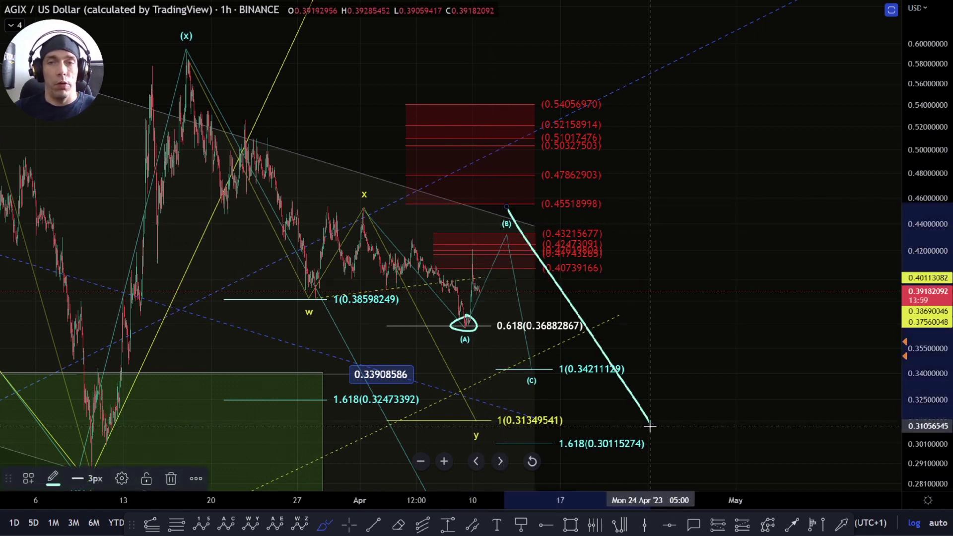
key(ctrl+z)
key(ctrl+z)
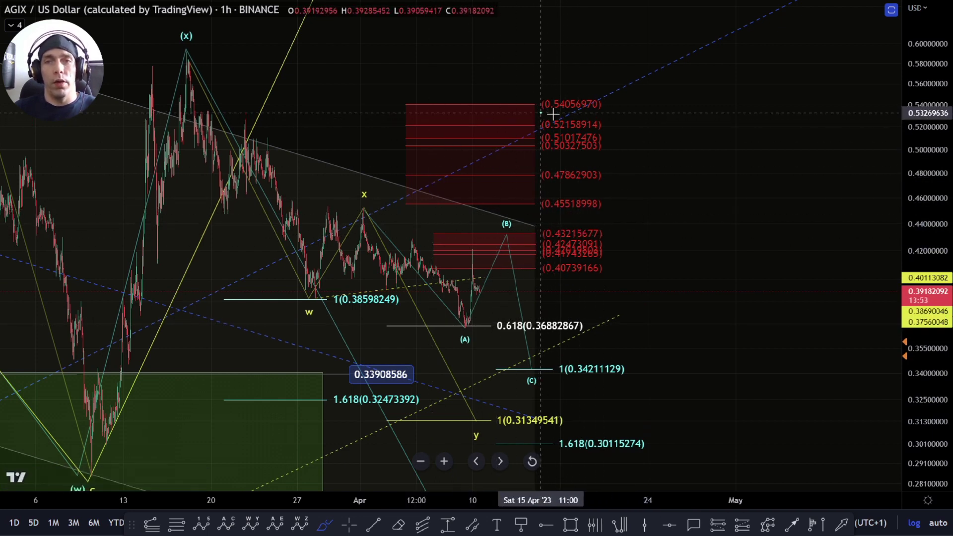
Circle the 0.47862903 and 0.45518998 resistance levels, trace the decline from (x) toward w, and remove all the brush marks
drag(546, 113, 578, 106)
key(ctrl+z)
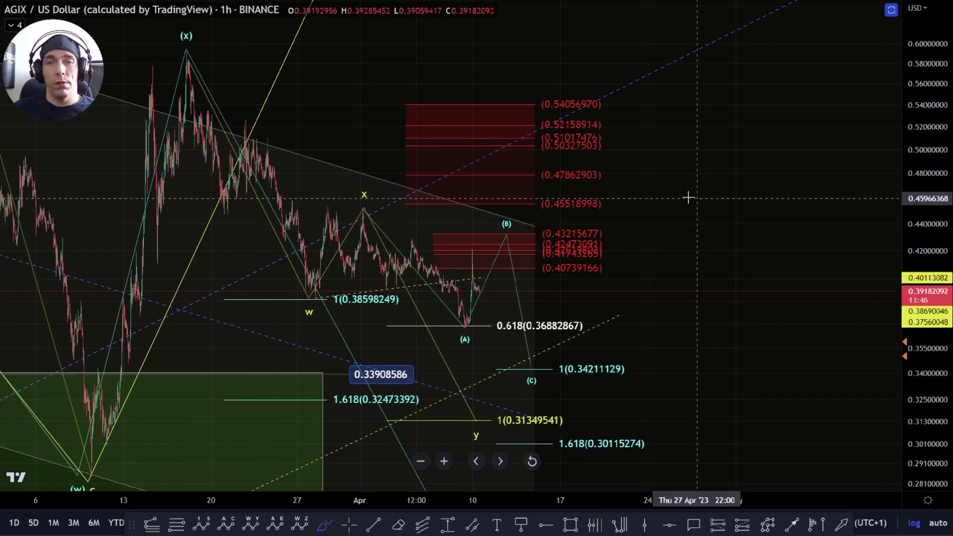
mouse_move(581, 168)
mouse_down()
mouse_move(534, 161)
mouse_move(528, 213)
mouse_up()
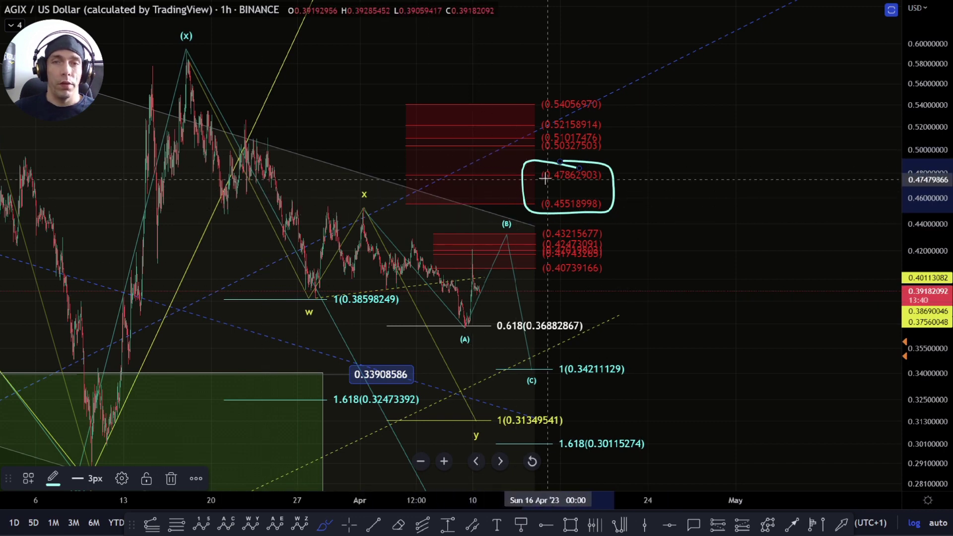
mouse_move(488, 168)
mouse_down()
mouse_move(473, 214)
mouse_move(485, 169)
mouse_up()
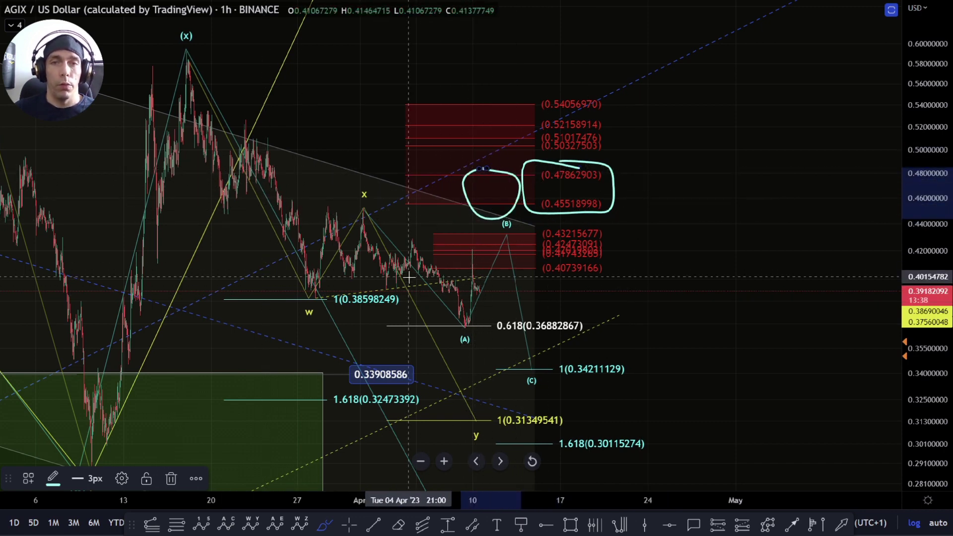
drag(187, 49, 328, 277)
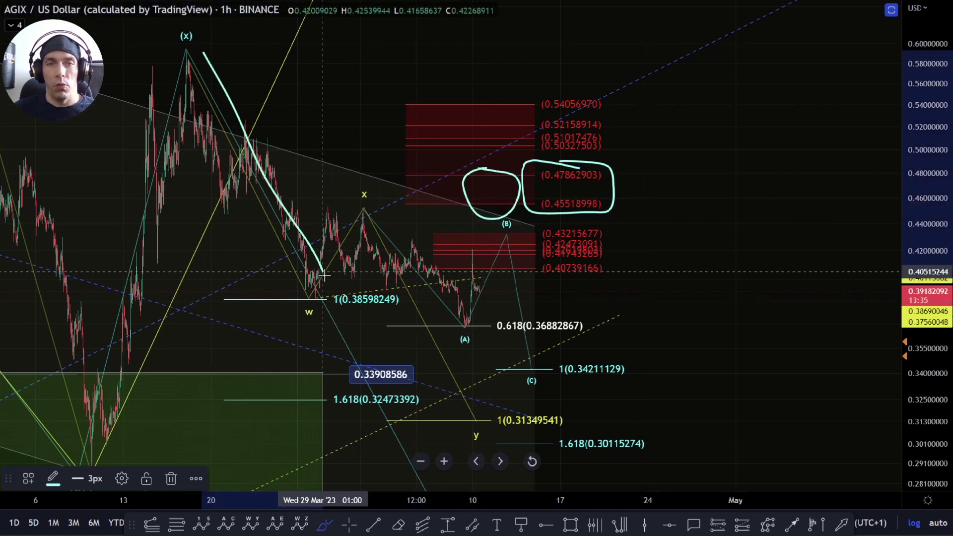
key(Delete)
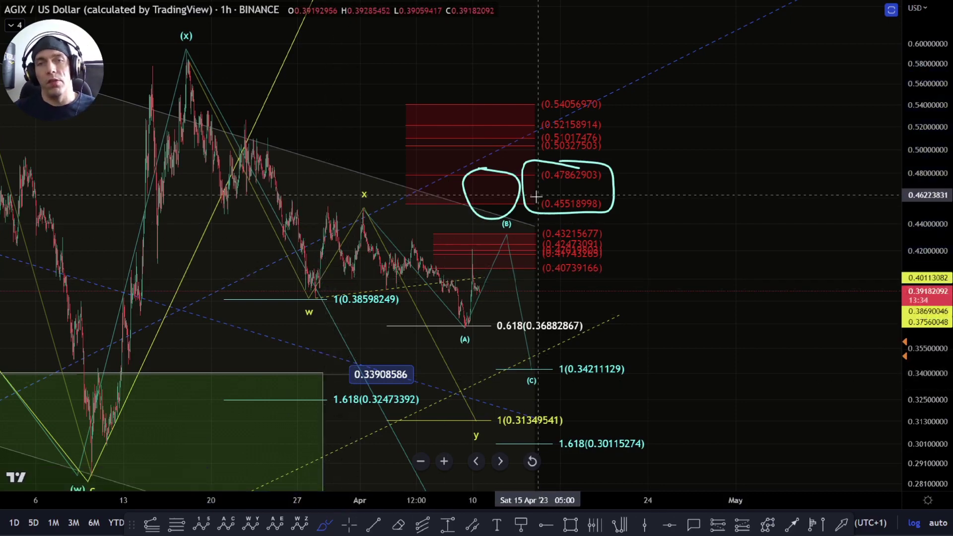
key(ctrl+z)
key(ctrl+z)
Hide the "MICRO CORRECTIVE" drawing group and show the "BREAK OUT ALT" group through the object tree
scroll(473, 298, up, 3)
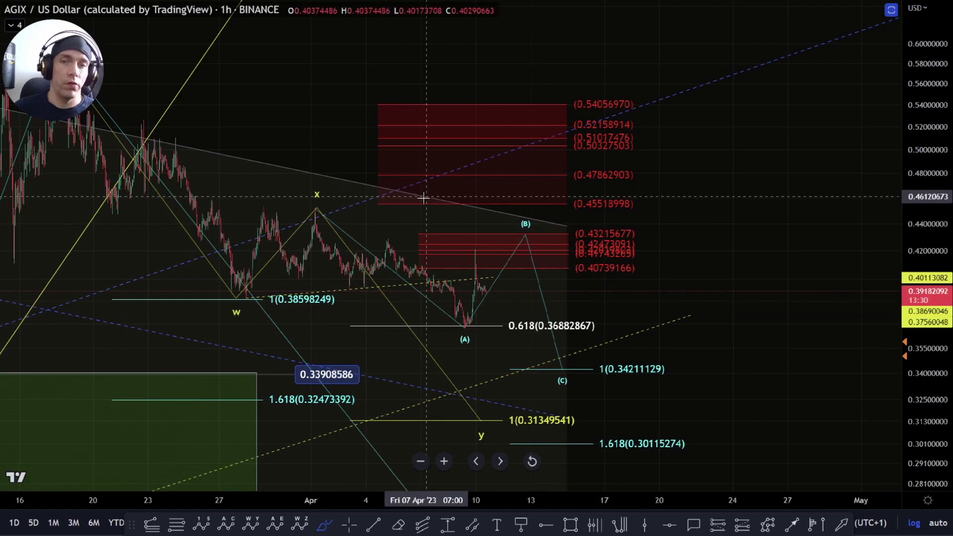
key(Escape)
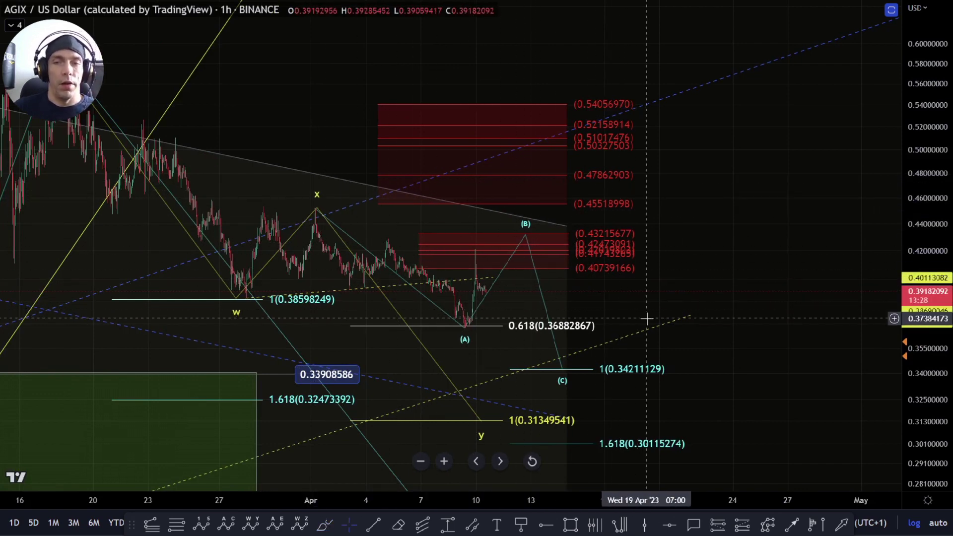
right_click(634, 315)
click(685, 400)
scroll(545, 299, down, 3)
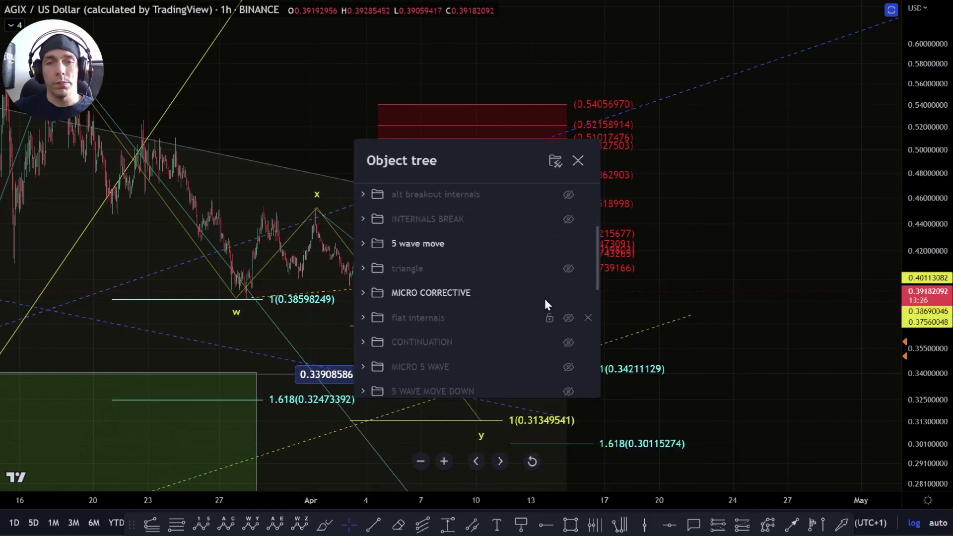
scroll(581, 347, up, 2)
click(570, 360)
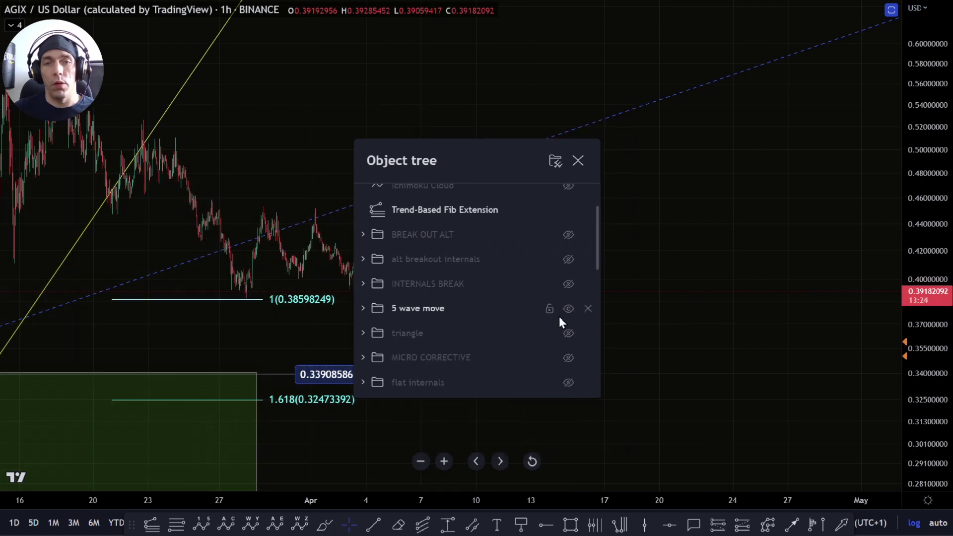
click(568, 236)
click(820, 301)
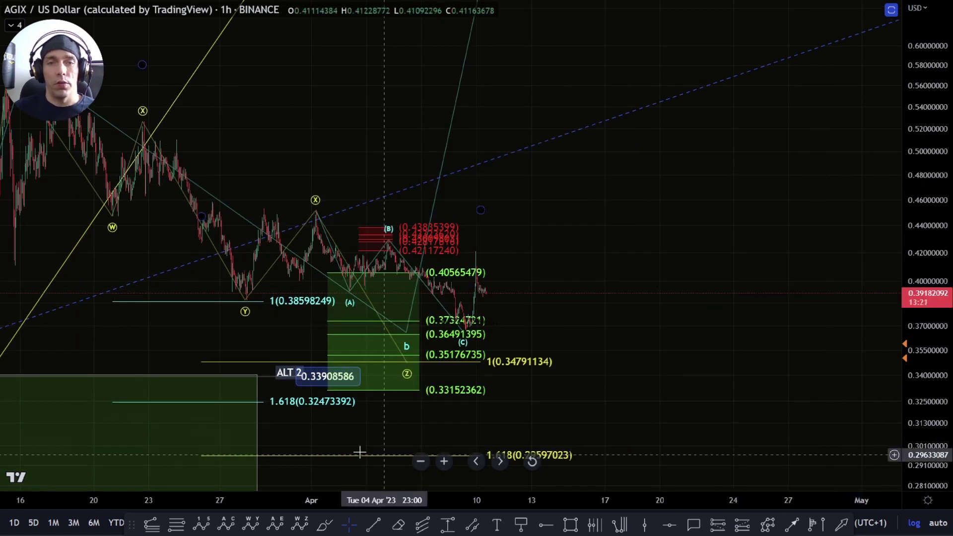
Move the endpoint of the yellow circled Z wave onto the price low marked (C)
scroll(349, 453, up, 5)
drag(916, 482, 896, 409)
drag(723, 417, 628, 311)
mouse_move(417, 379)
mouse_down()
mouse_move(511, 332)
mouse_move(499, 332)
mouse_move(510, 323)
mouse_up()
drag(618, 355, 562, 387)
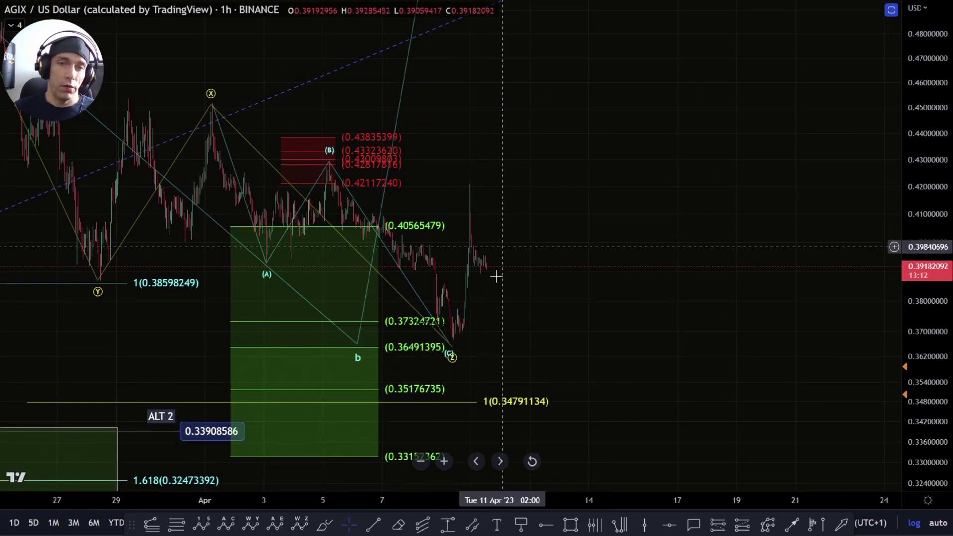
Hide the "5 wave move" drawing group and show the "INTERNALS BREAK" group through the object tree
right_click(602, 344)
click(668, 413)
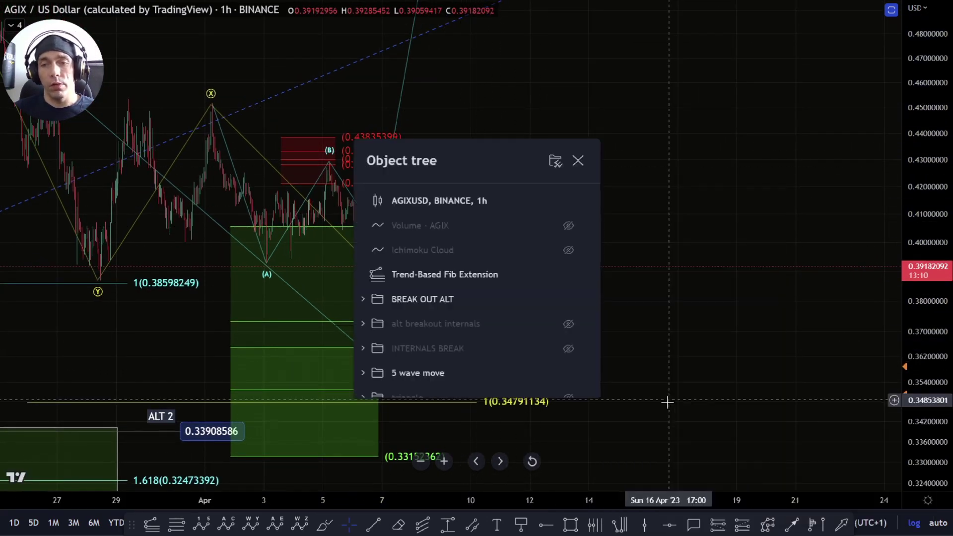
scroll(570, 344, down, 1)
click(569, 309)
scroll(570, 310, down, 3)
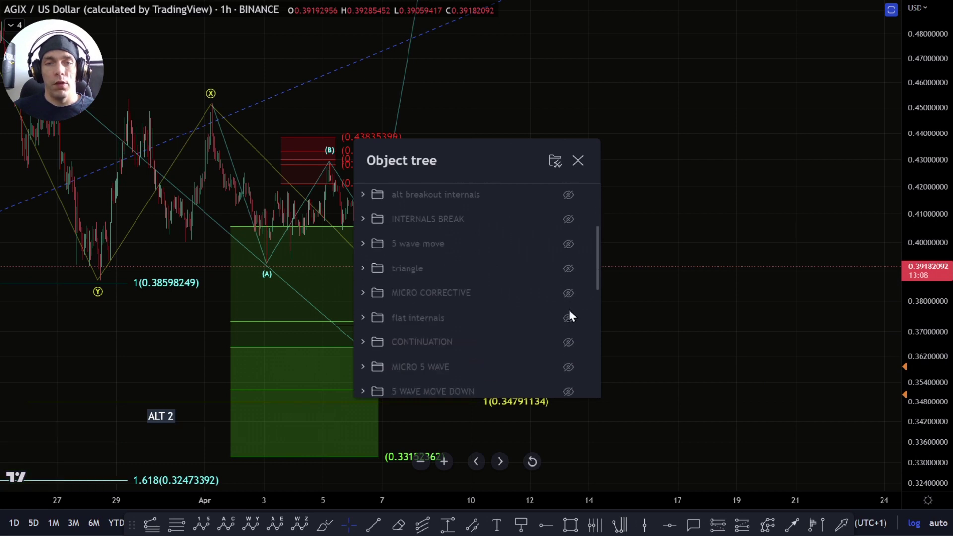
scroll(569, 313, up, 3)
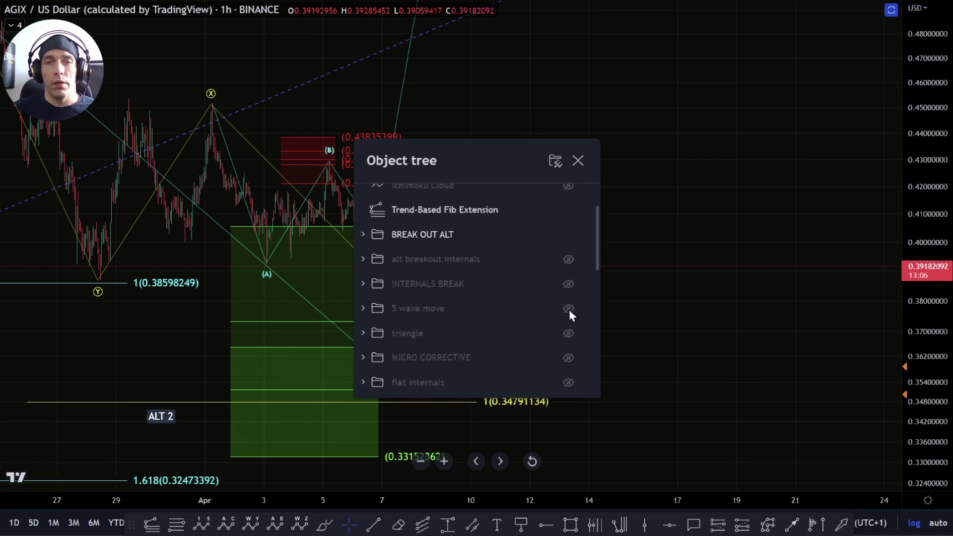
click(568, 284)
key(Escape)
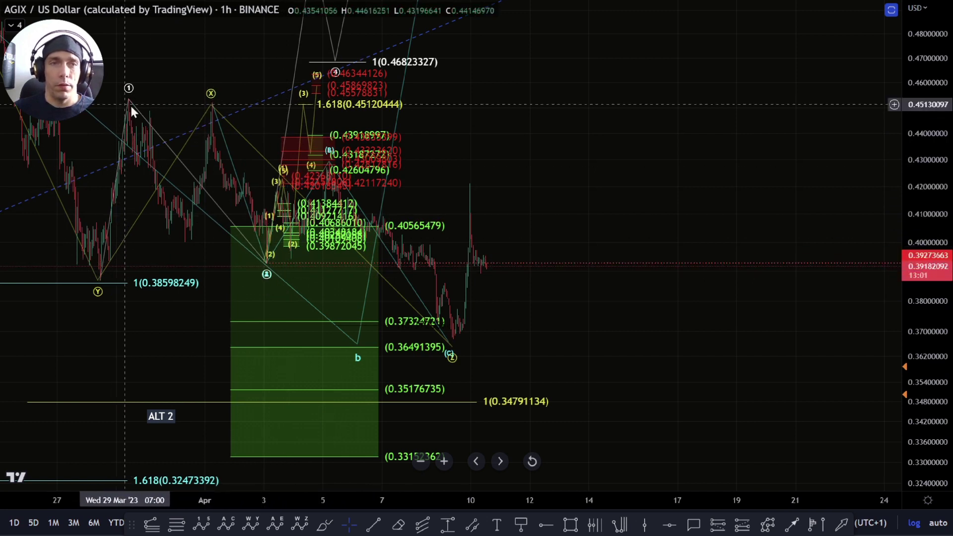
Delete the "INTERNALS BREAK" drawing group and show the "alt breakout internals" group through the object tree
click(265, 267)
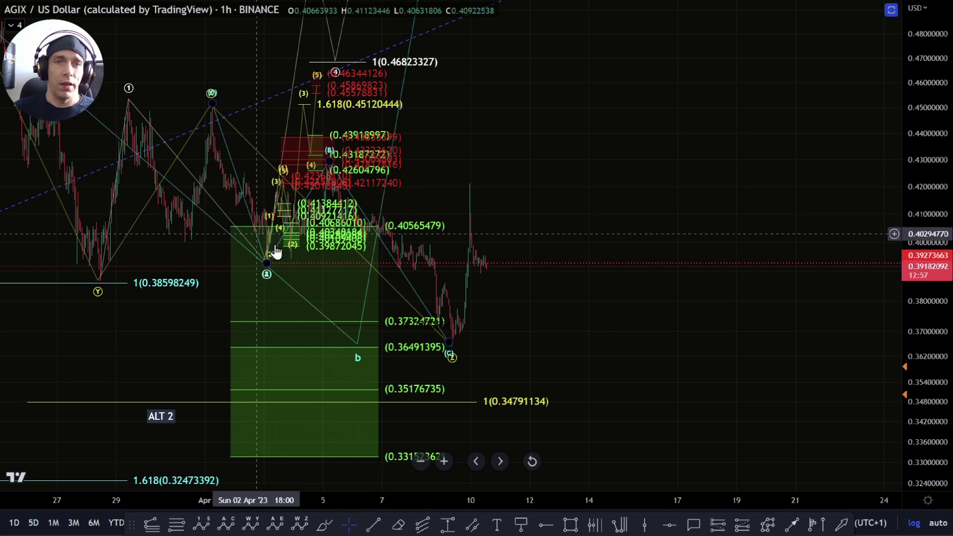
click(367, 142)
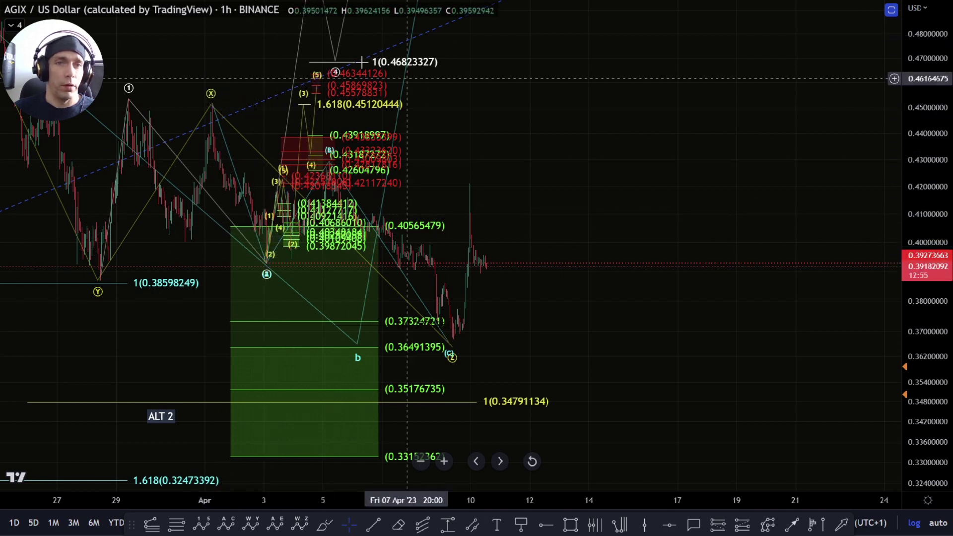
right_click(529, 141)
click(556, 298)
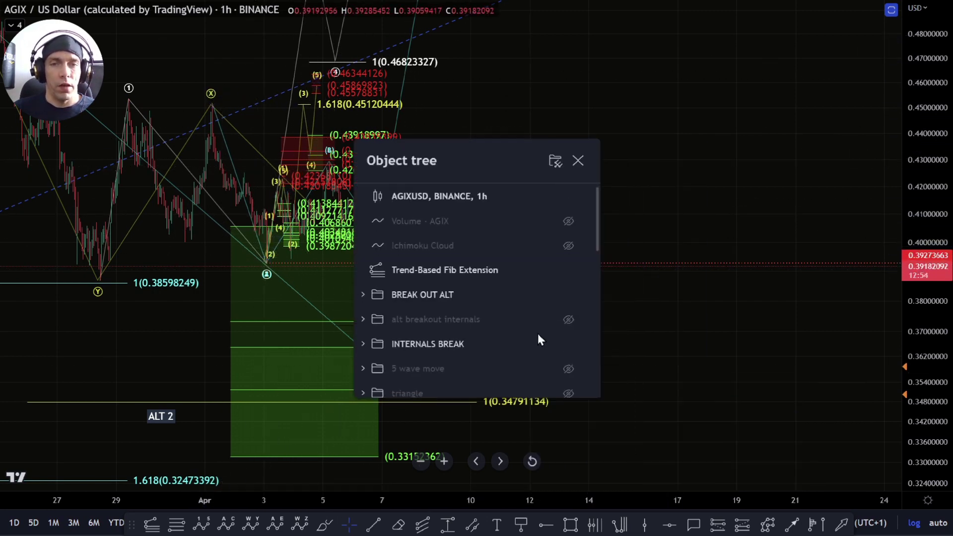
scroll(585, 280, down, 2)
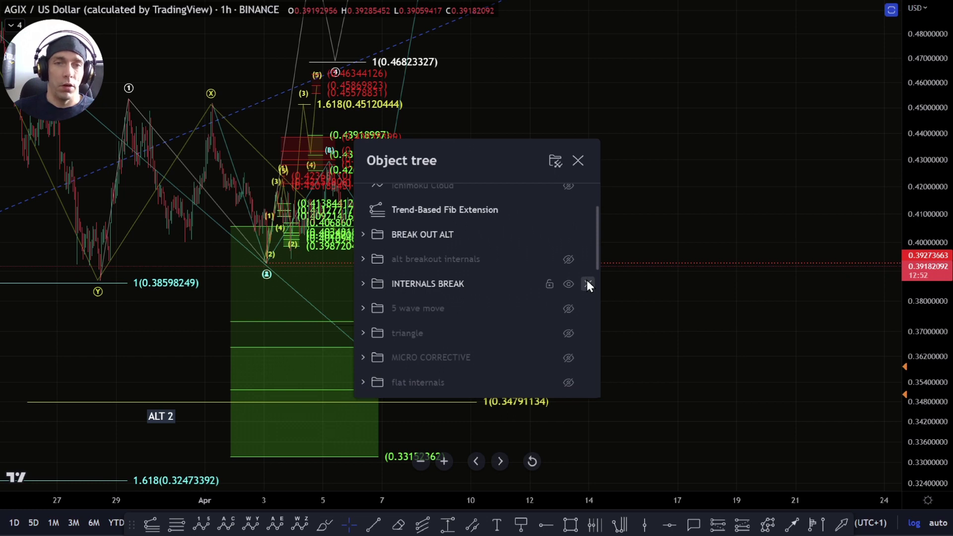
click(588, 285)
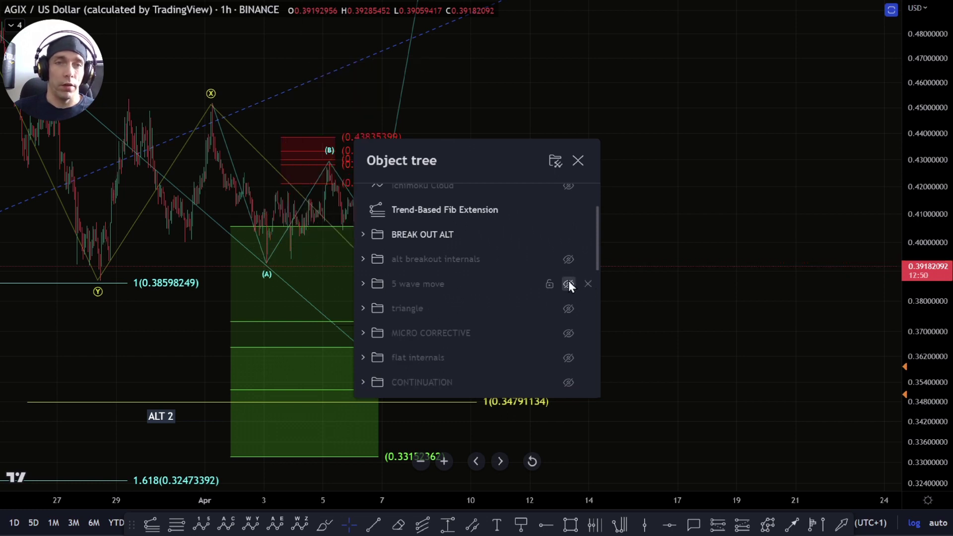
click(569, 259)
click(625, 258)
Move the endpoint of wave b slightly up, level with the price low at (C)
scroll(607, 335, up, 4)
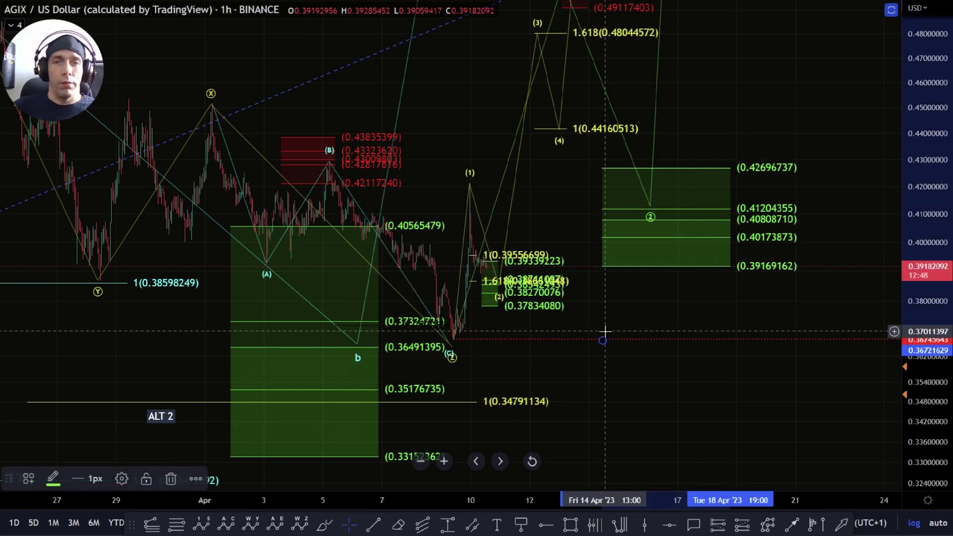
scroll(407, 342, down, 3)
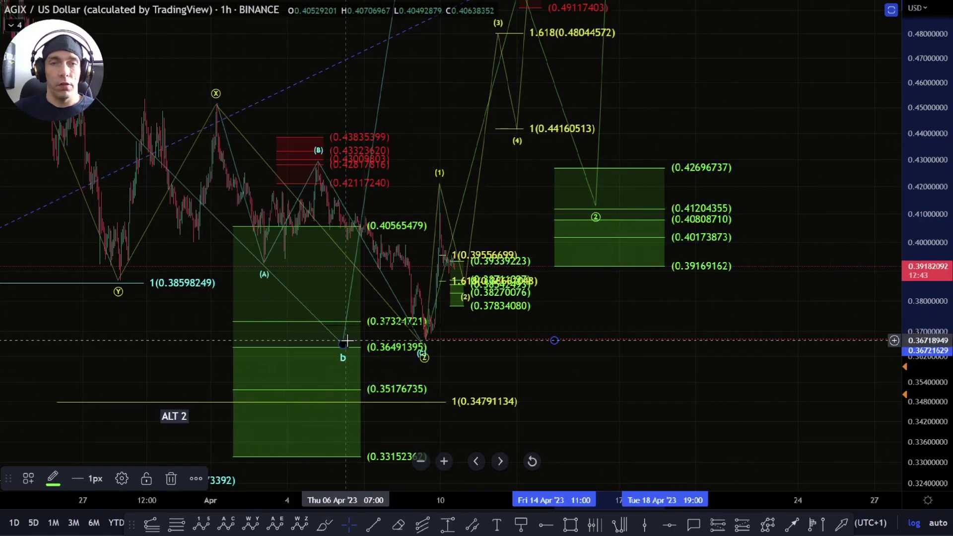
mouse_move(339, 343)
mouse_down()
mouse_move(344, 357)
mouse_move(333, 338)
mouse_up()
Examine the pullback from the (1) high and the green wave (2) support zone between 0.39339223 and 0.37834080
mouse_move(598, 300)
mouse_down()
mouse_move(552, 358)
mouse_move(509, 325)
mouse_up()
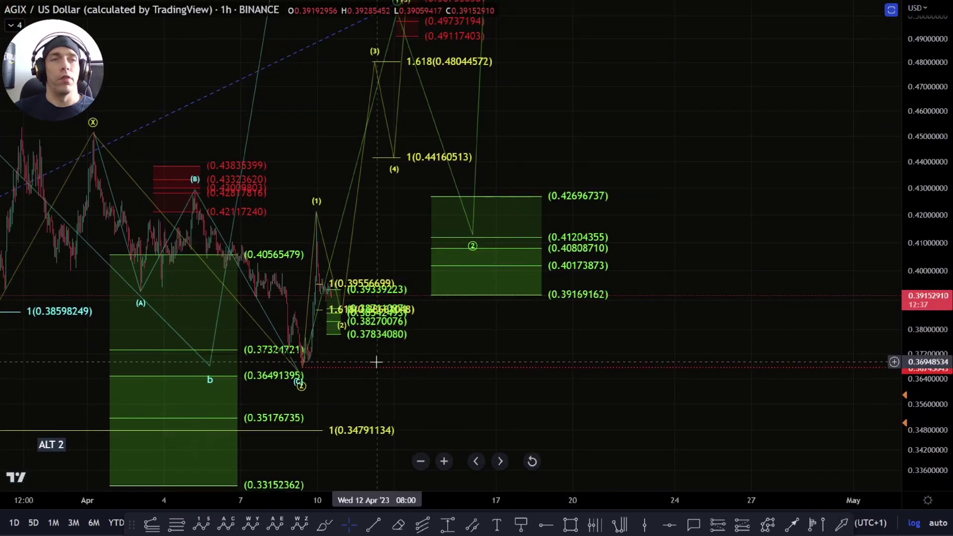
scroll(376, 363, up, 10)
drag(929, 392, 928, 318)
drag(443, 327, 524, 287)
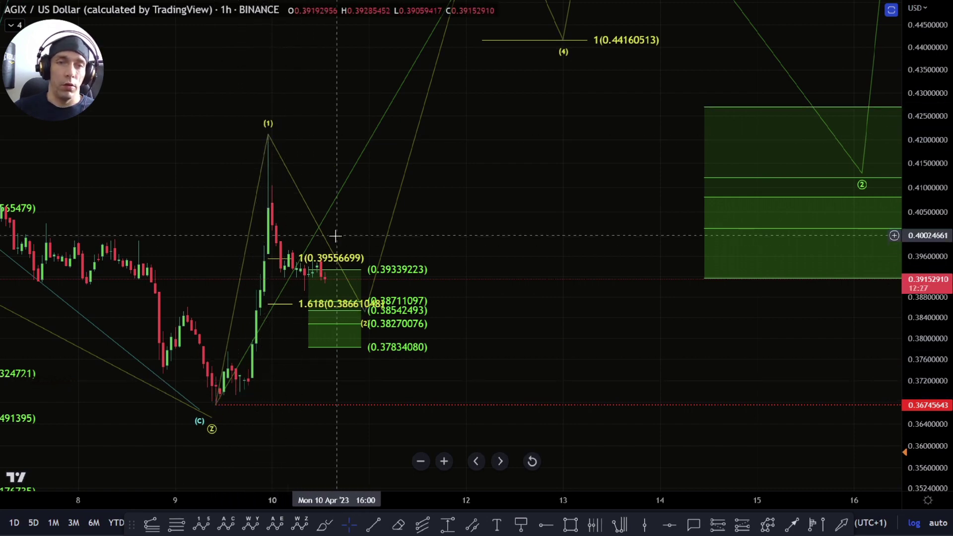
scroll(304, 385, up, 3)
scroll(526, 377, up, 3)
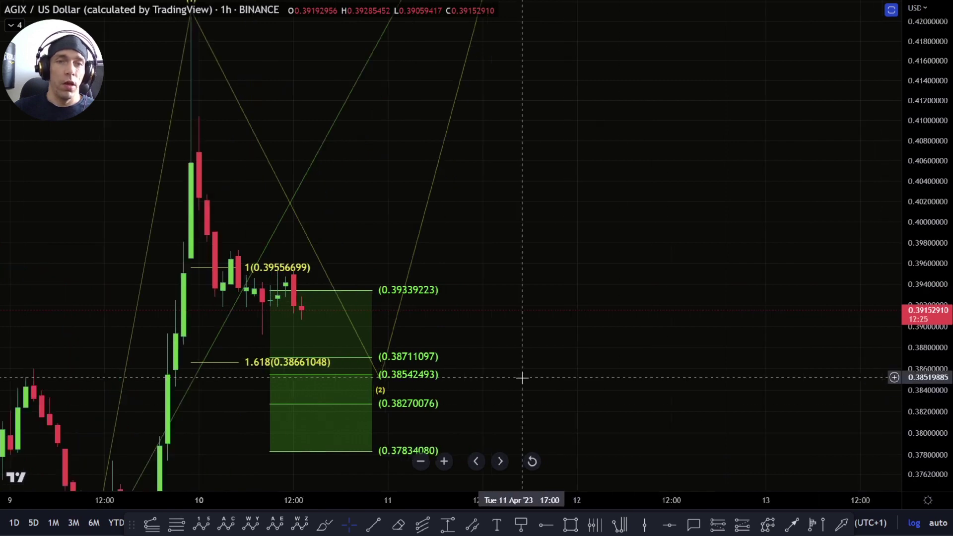
drag(530, 365, 611, 290)
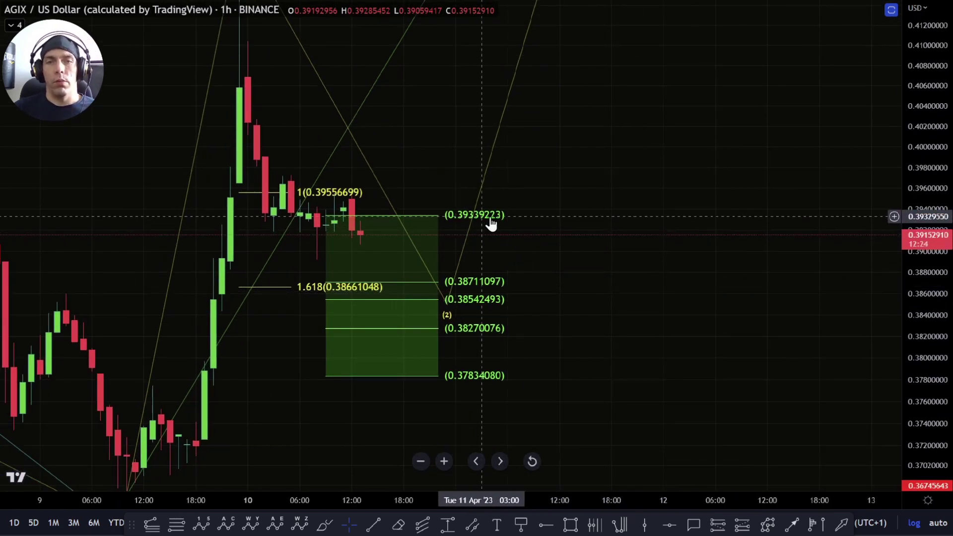
drag(952, 326, 913, 386)
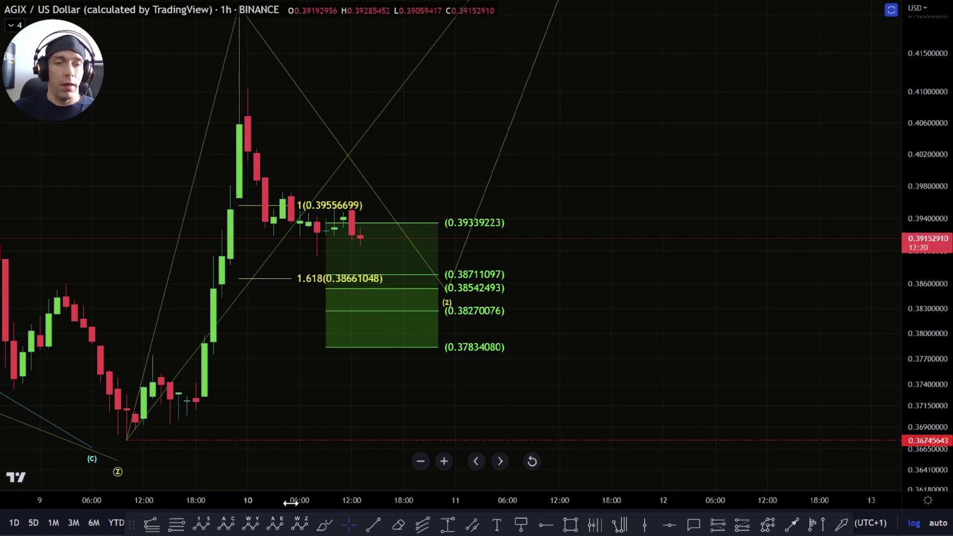
drag(952, 261, 943, 305)
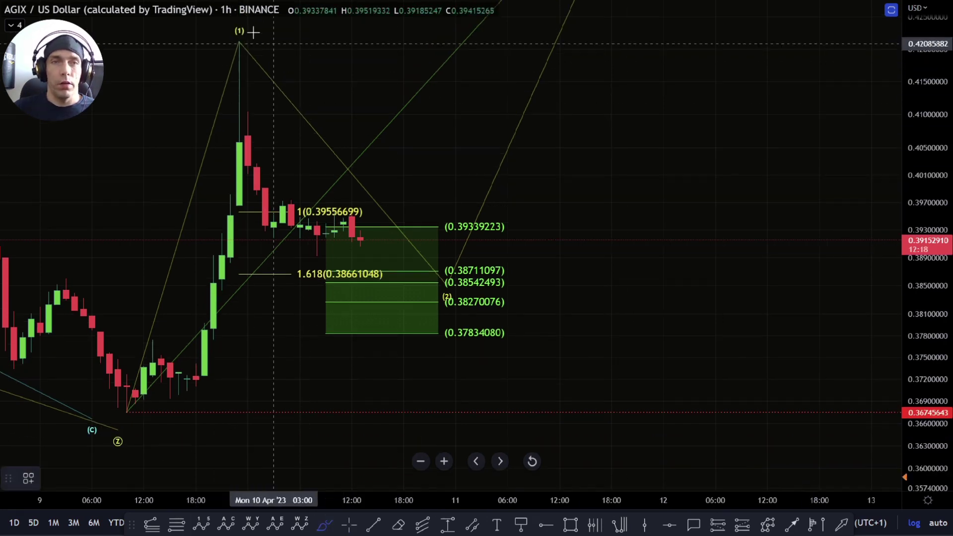
Trace the decline from the (1) high into the wave (2) support zone with a brush stroke, and remove it
mouse_move(239, 47)
mouse_down()
mouse_move(238, 150)
mouse_move(250, 105)
mouse_move(316, 260)
mouse_up()
key(Delete)
key(Escape)
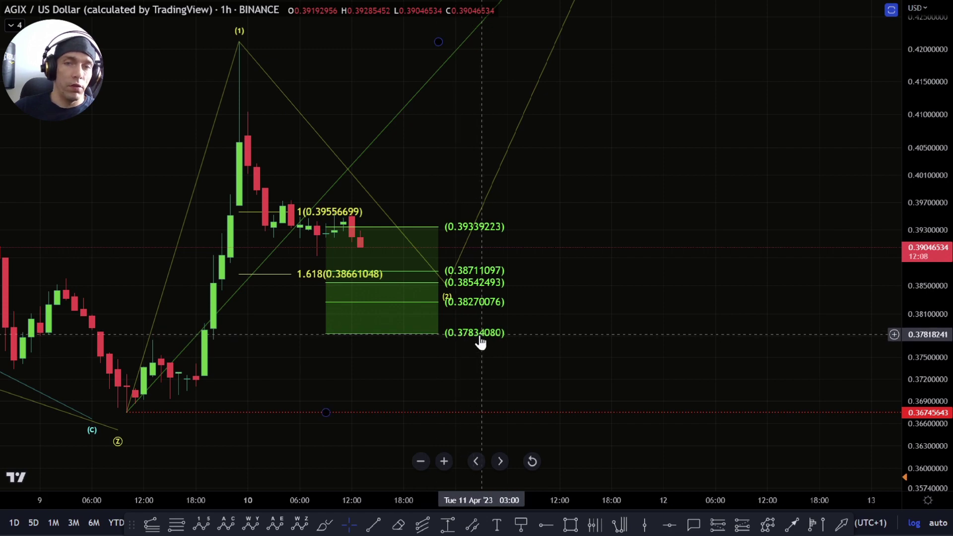
Draw an ABC correction from the (1) high, with a at about 0.3988, b at about 0.4108 and c inside the wave (2) support zone
scroll(489, 346, down, 2)
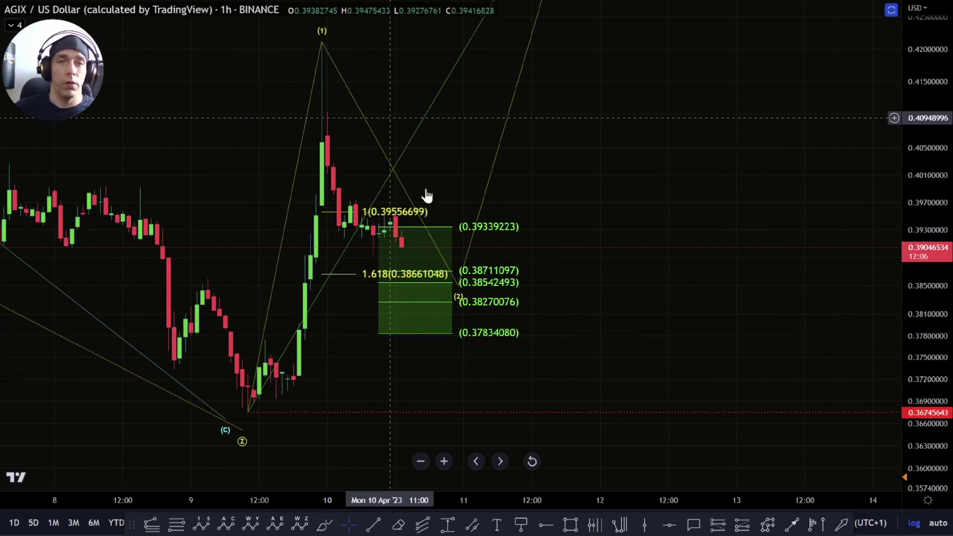
drag(573, 311, 543, 366)
drag(940, 214, 948, 346)
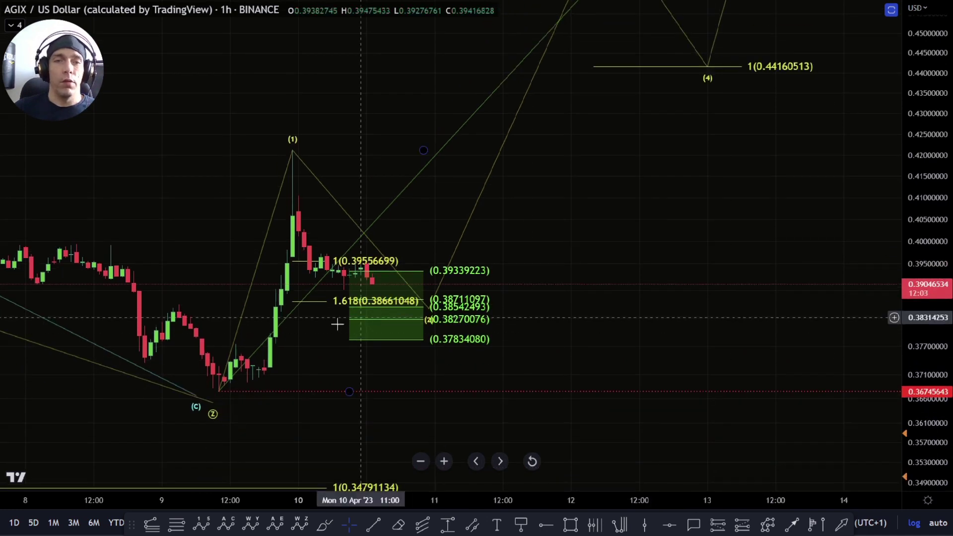
click(236, 529)
click(293, 155)
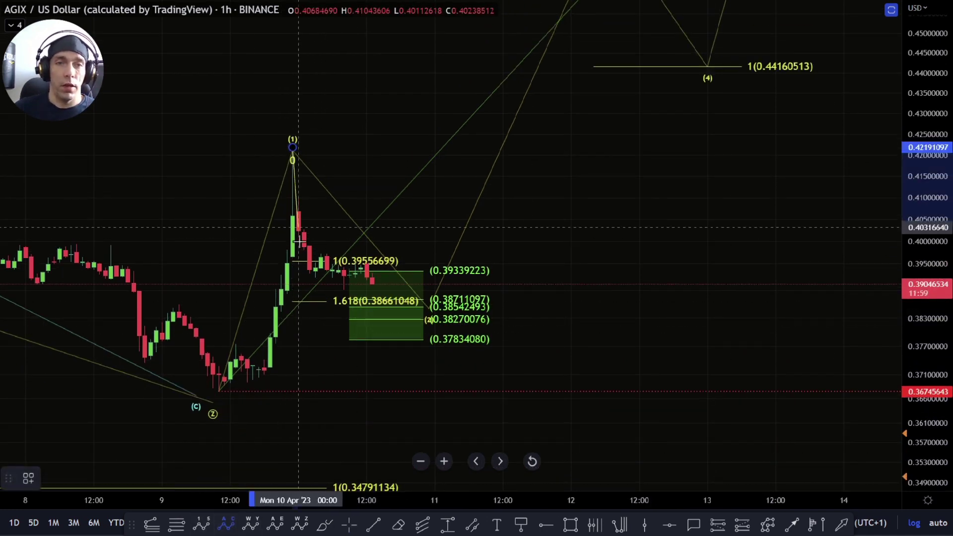
click(313, 226)
click(304, 196)
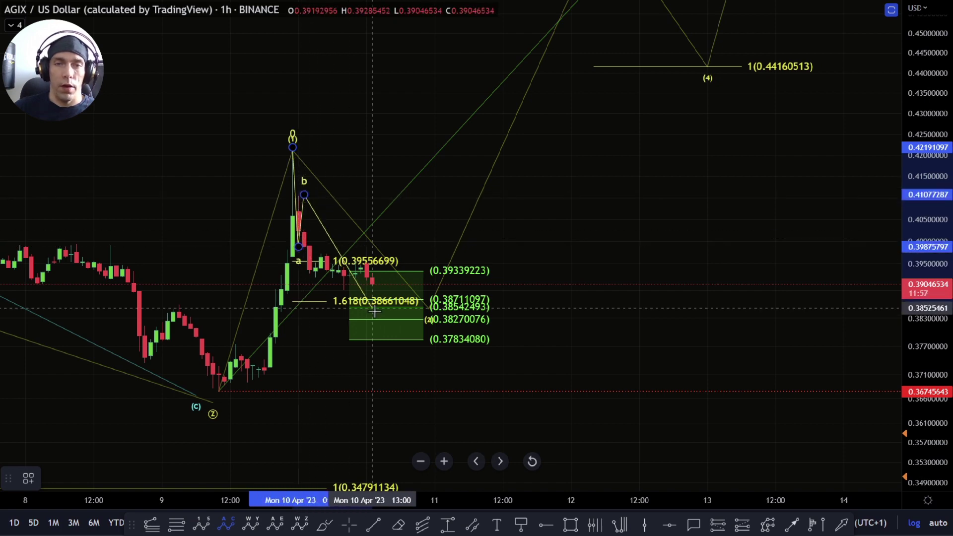
click(378, 318)
right_click(459, 181)
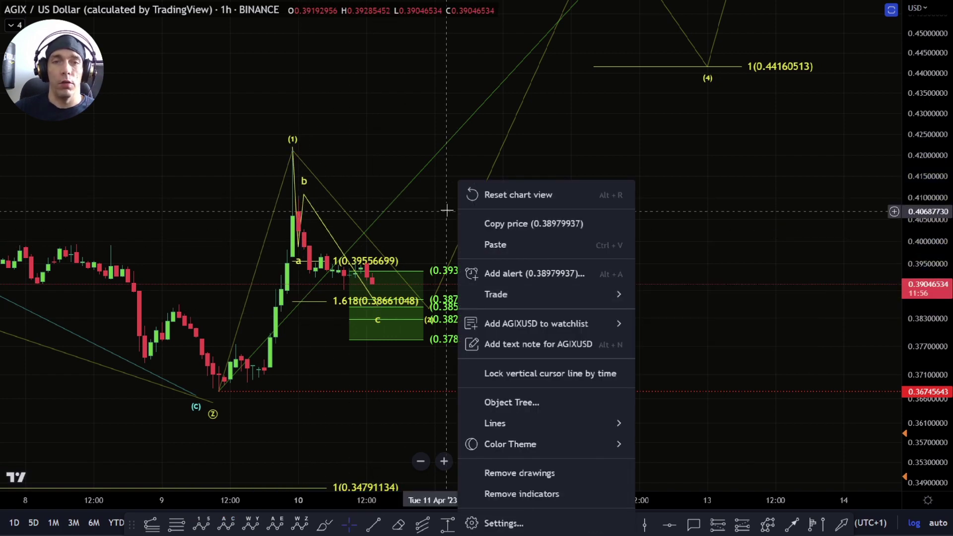
click(448, 209)
Examine the projected wave (3) and (4) targets, the 0.36745643 low and the decline from (B) into (C)
drag(463, 170, 440, 280)
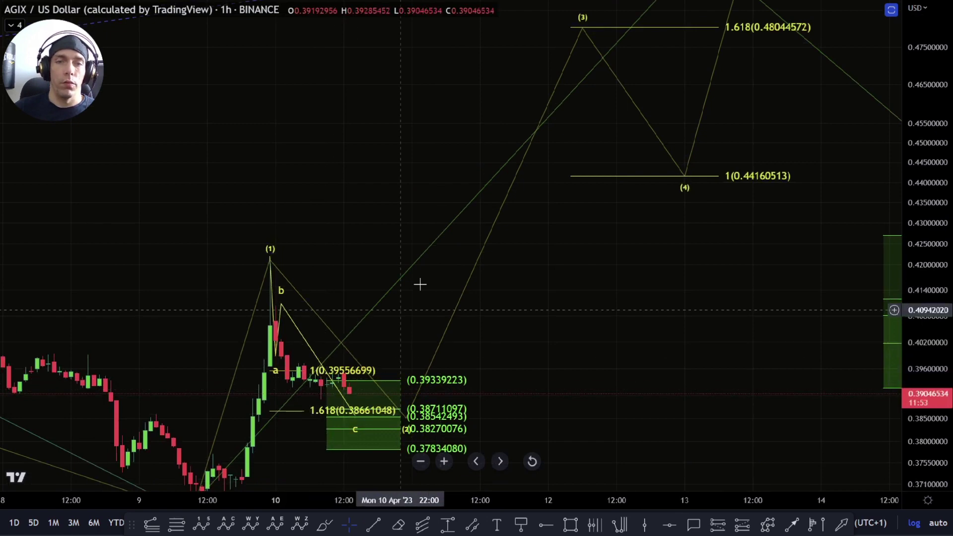
drag(573, 251, 545, 258)
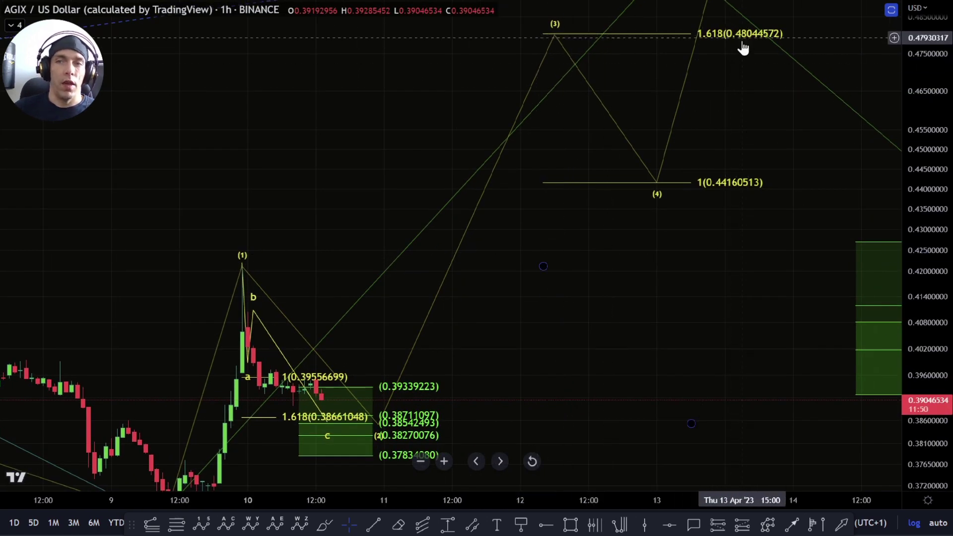
drag(605, 283, 621, 179)
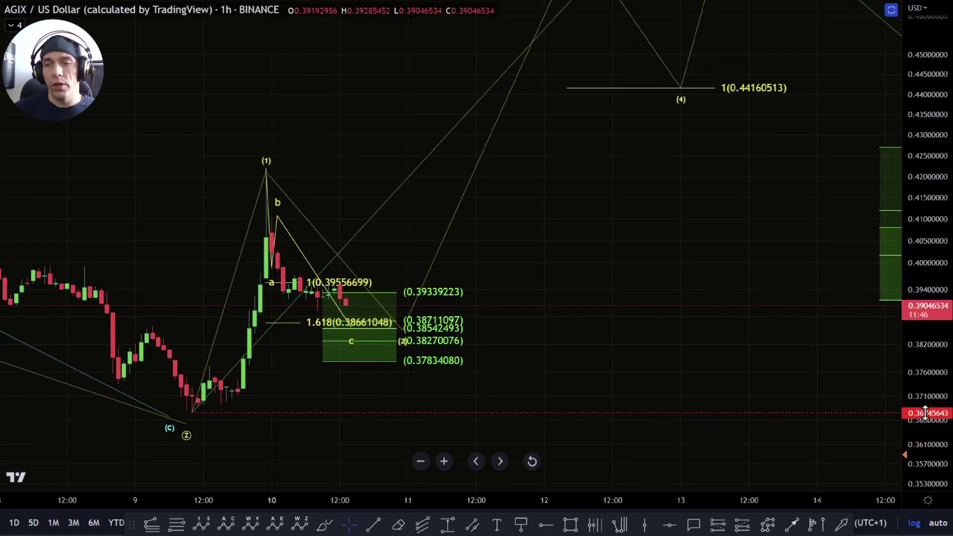
scroll(293, 359, down, 5)
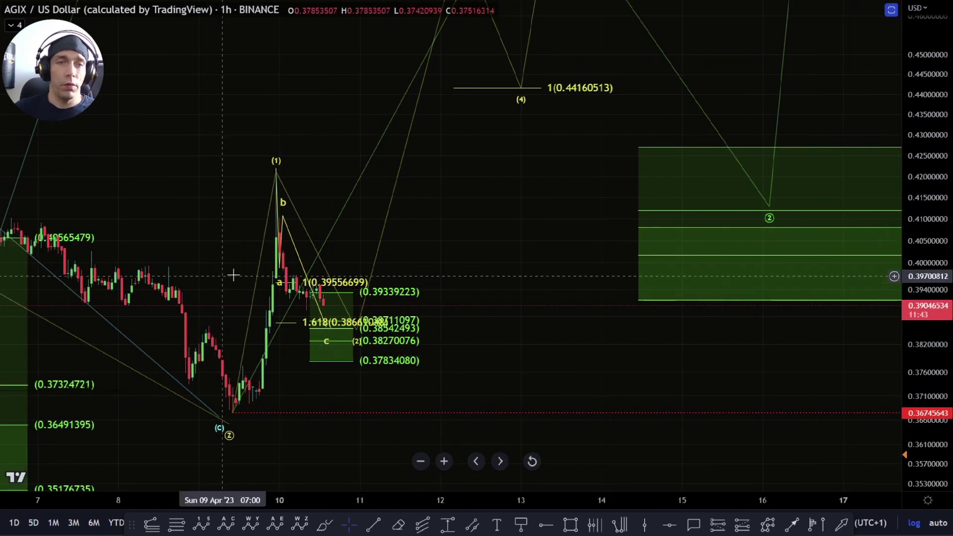
drag(229, 274, 365, 264)
scroll(353, 263, down, 2)
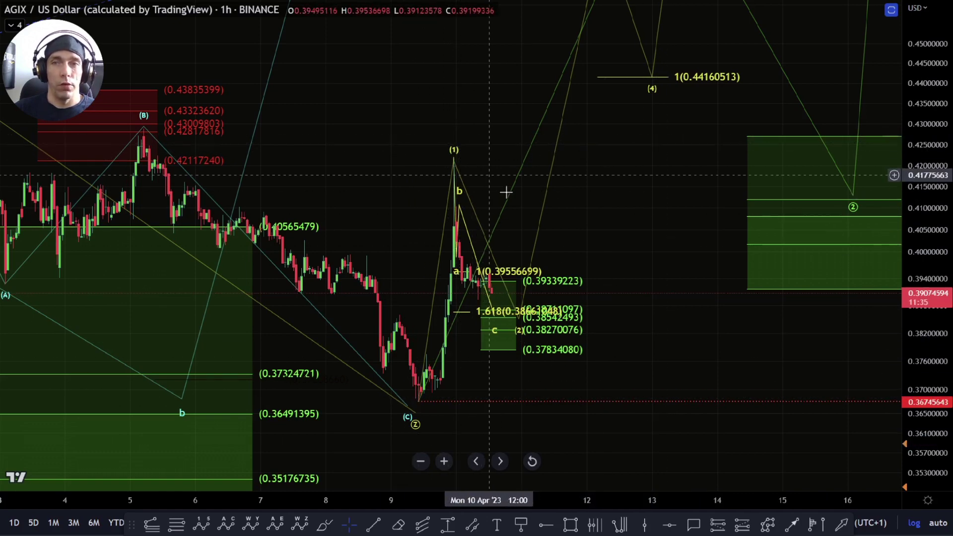
drag(624, 380, 551, 339)
drag(574, 303, 571, 247)
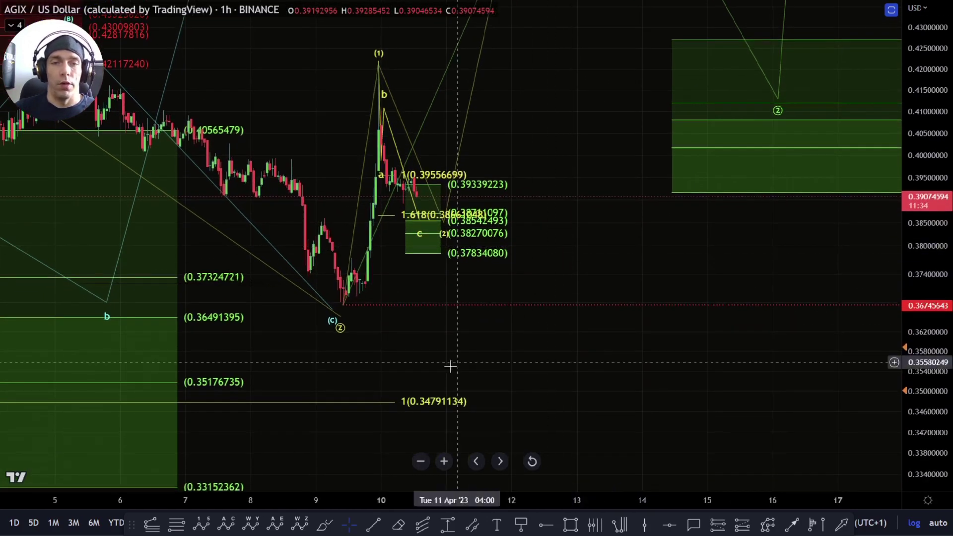
Examine the lower support levels from 0.35176735 down to the 1.618 extensions in relation to the breakout projection
scroll(603, 362, down, 5)
drag(938, 366, 952, 410)
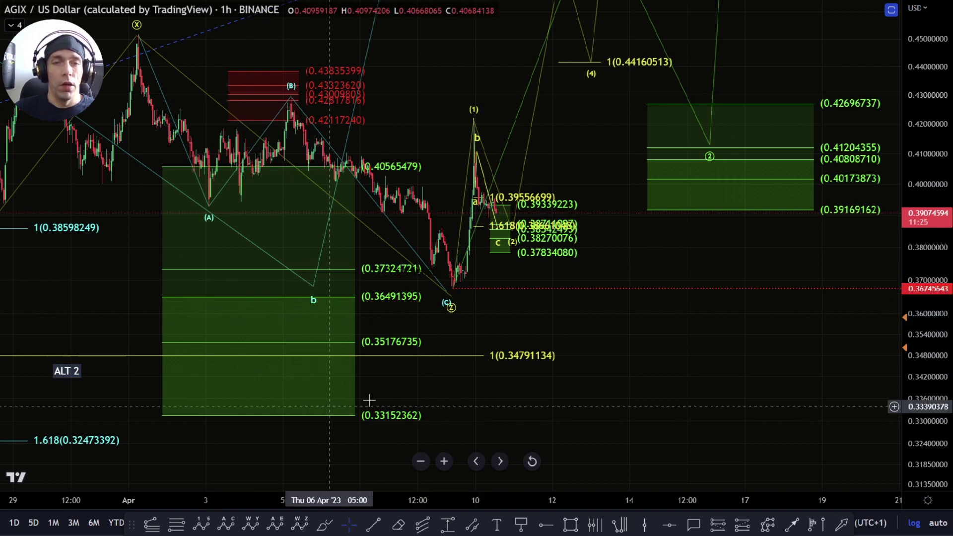
drag(517, 382, 551, 271)
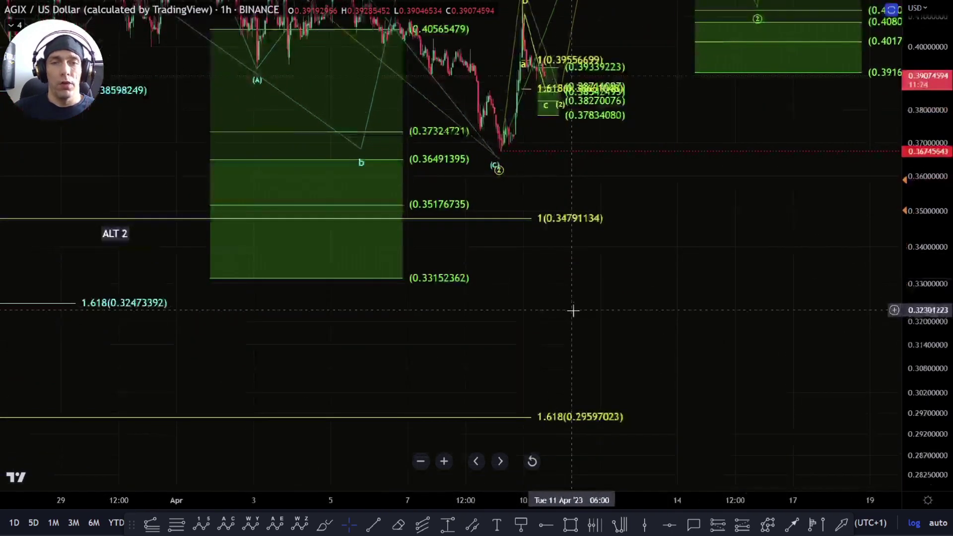
scroll(519, 298, down, 6)
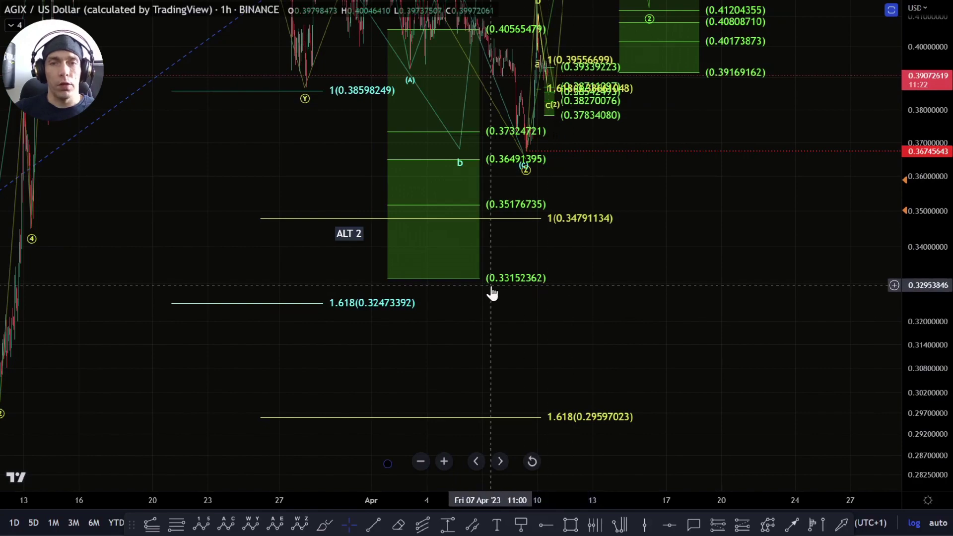
drag(942, 292, 951, 394)
scroll(735, 340, down, 3)
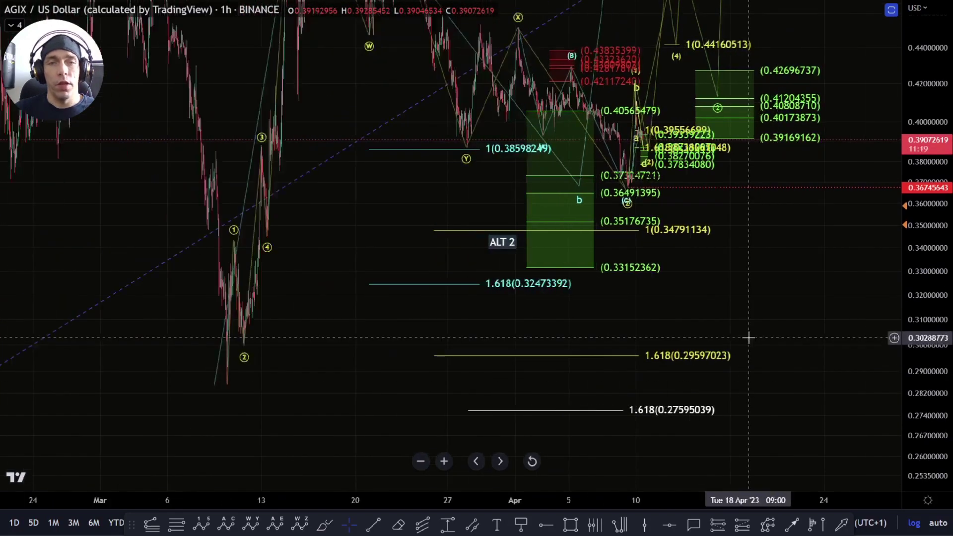
drag(745, 308, 667, 322)
drag(785, 281, 729, 322)
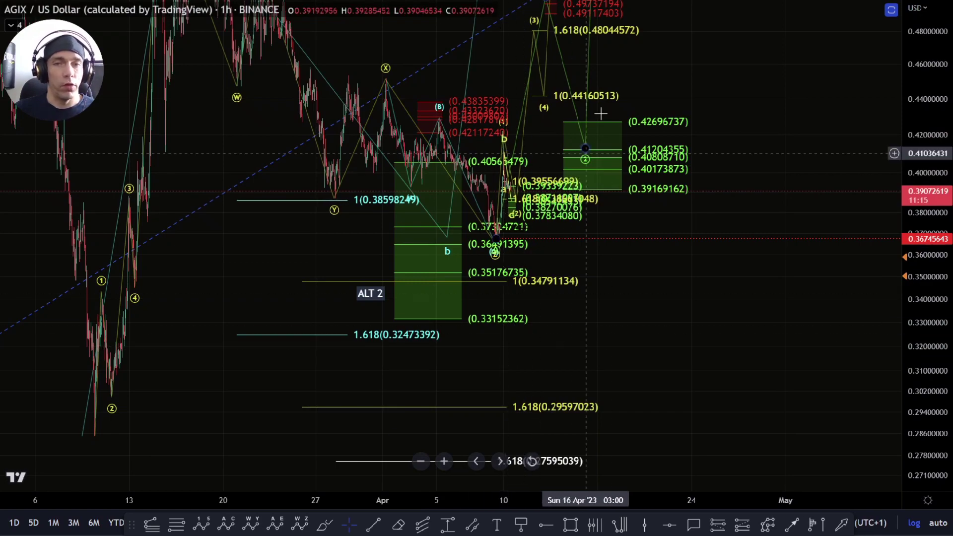
Trace the rise from the 0.36745643 low to (1), the dip into the wave (2) zone and a rally towards 0.44160513, and remove it
drag(602, 301, 558, 332)
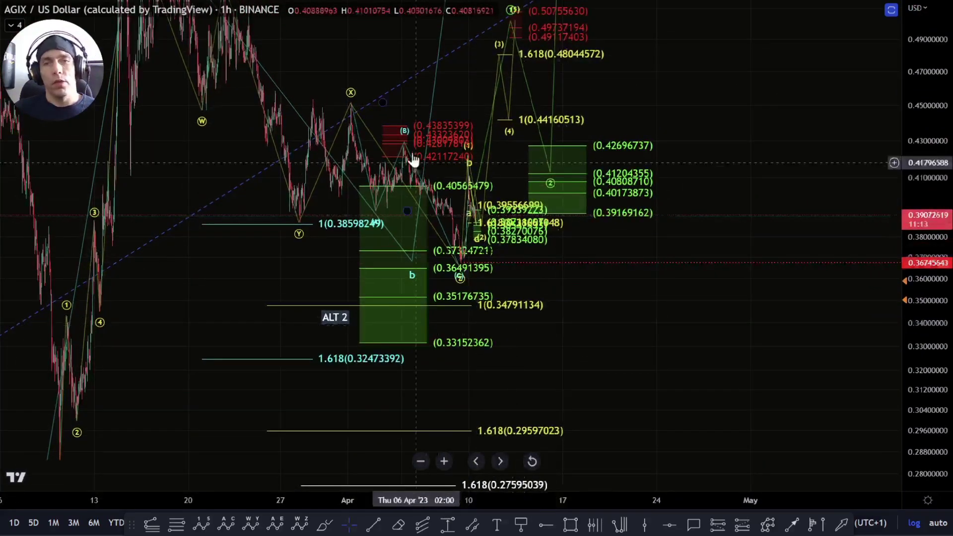
drag(607, 358, 589, 430)
scroll(491, 365, up, 14)
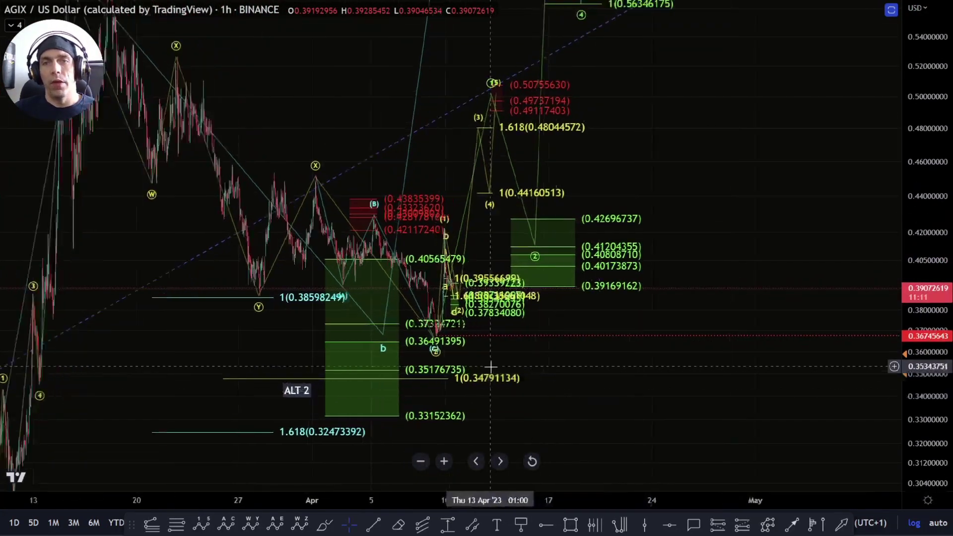
drag(946, 451, 949, 392)
scroll(579, 419, up, 3)
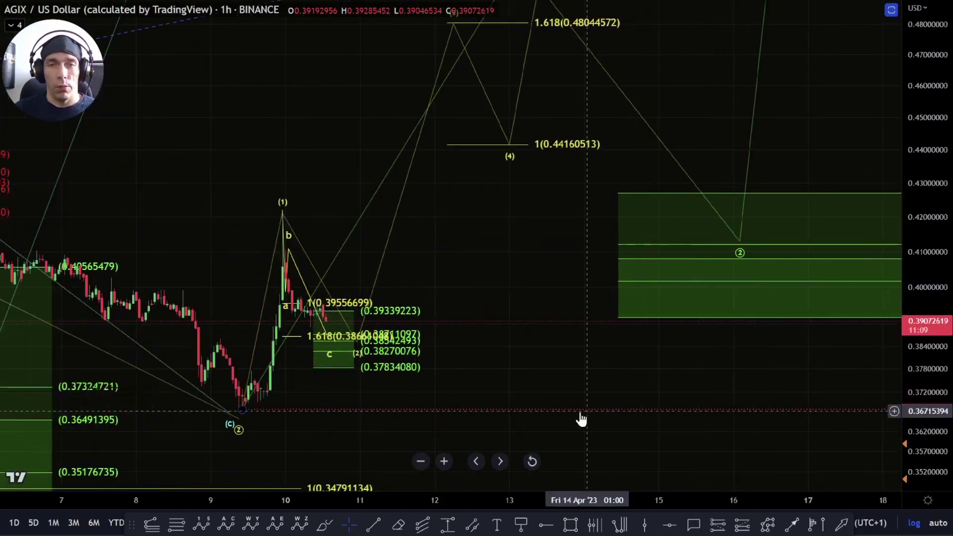
drag(465, 343, 469, 327)
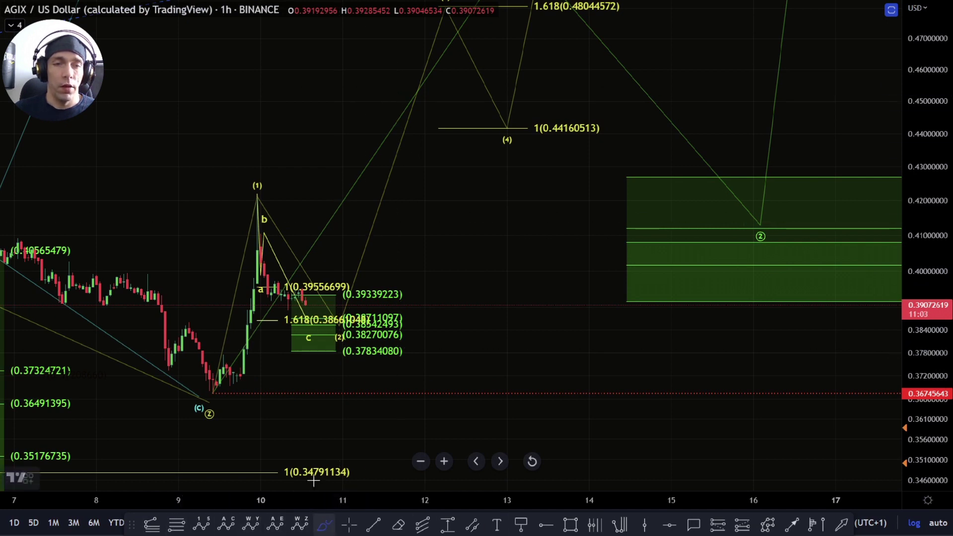
mouse_move(215, 390)
mouse_down()
mouse_move(266, 183)
mouse_move(329, 318)
mouse_move(427, 205)
mouse_move(462, 137)
mouse_up()
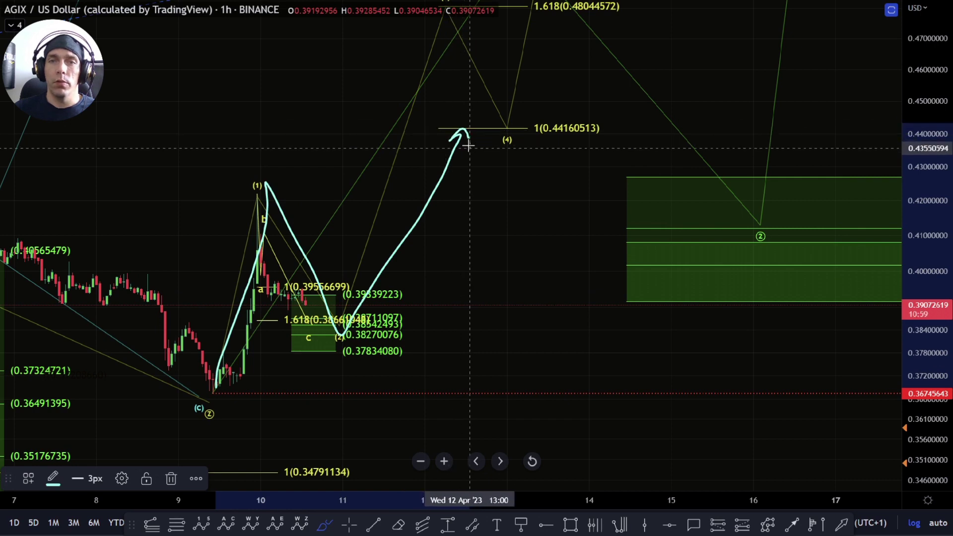
key(Delete)
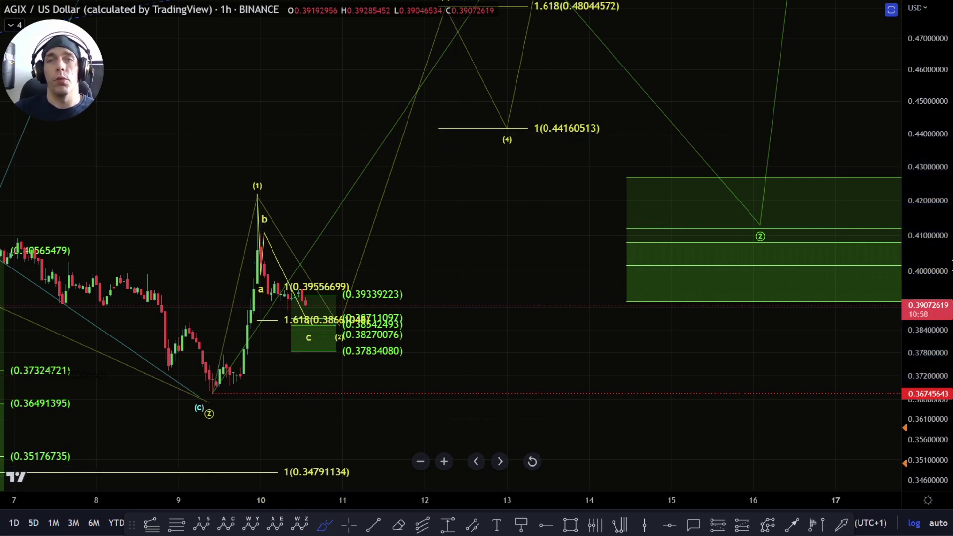
Trace the rally from wave (2) up to the circled 1.618 target at wave (3) with a brush stroke, and undo it
drag(952, 266, 952, 302)
drag(343, 310, 443, 36)
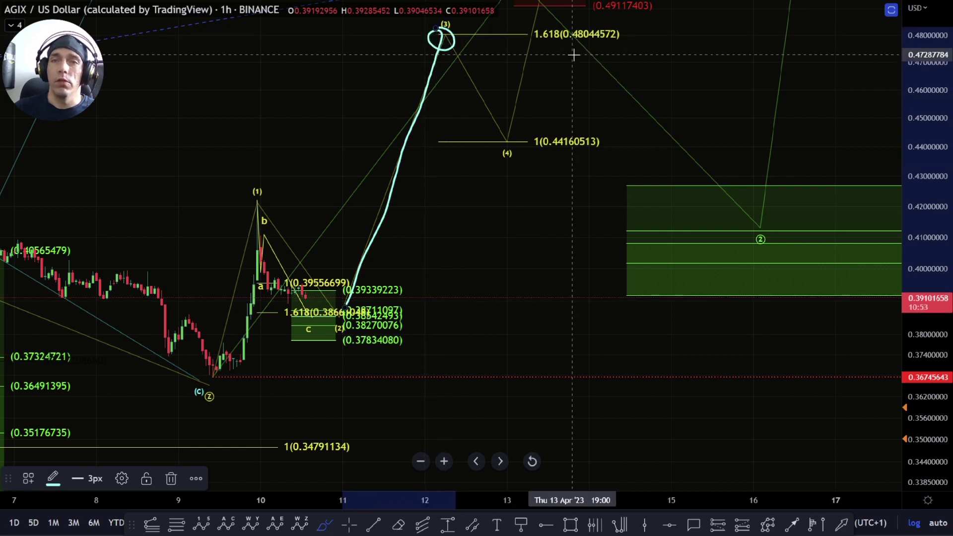
click(565, 117)
key(ctrl+z)
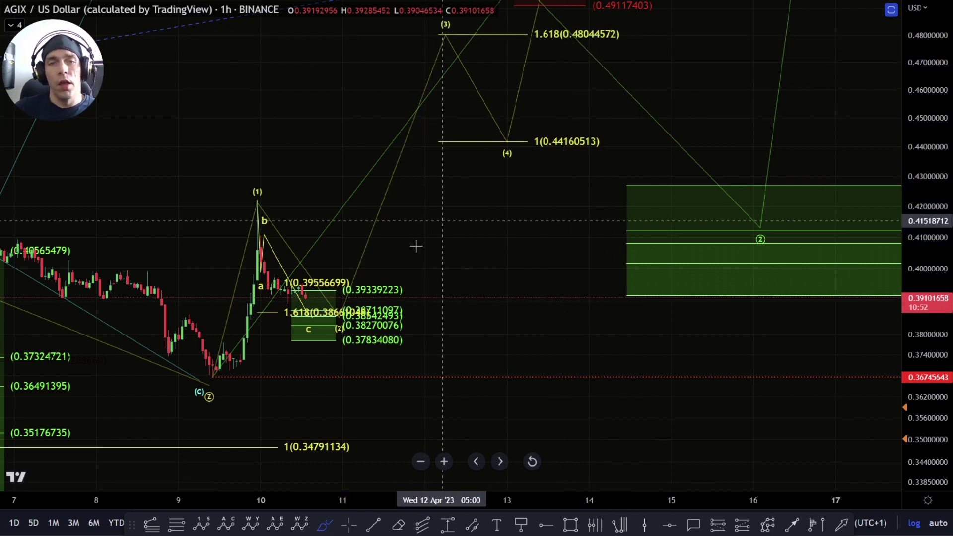
Draw a three-leg path from about 0.489 below wave (5) to 0.448, up to 0.471, and down to 0.413 in the circled wave 2 support zone
drag(952, 211, 949, 268)
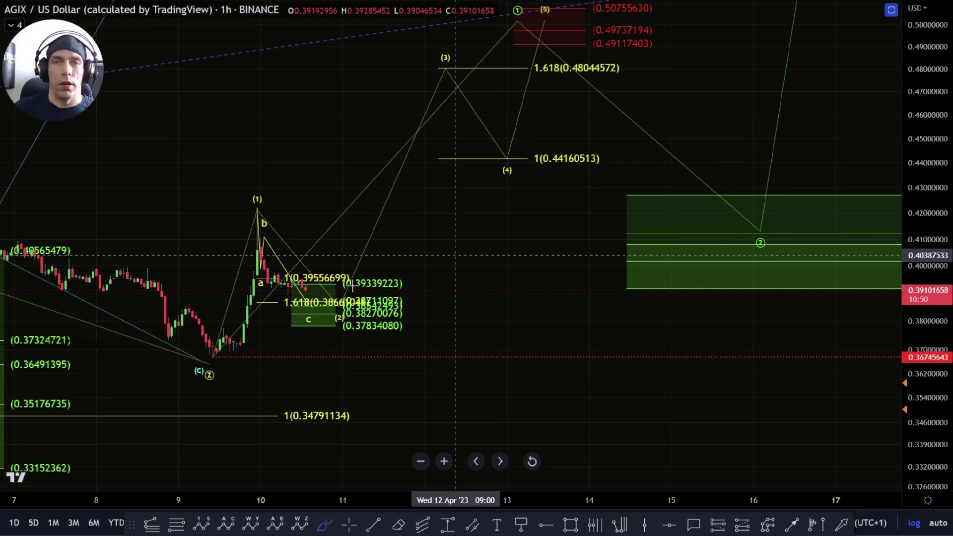
scroll(526, 261, down, 4)
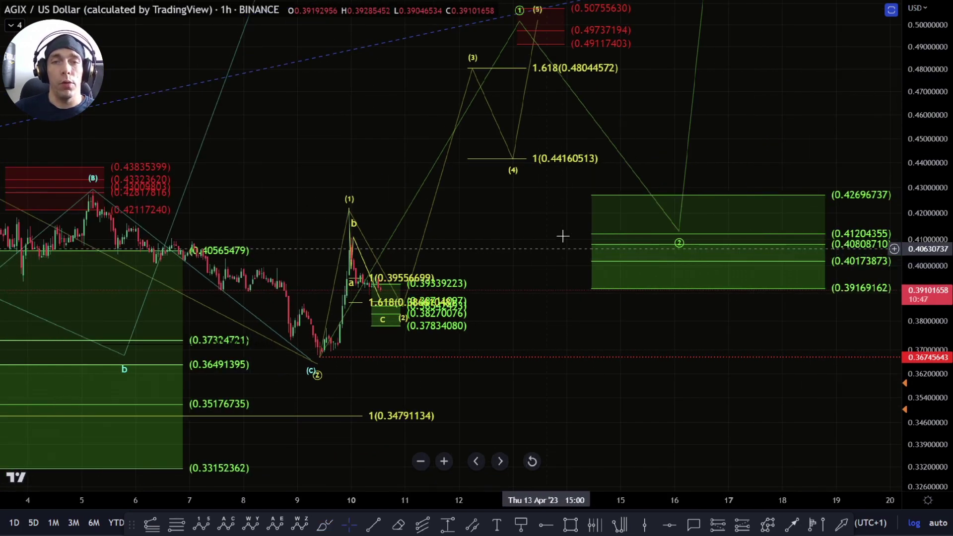
drag(543, 221, 410, 303)
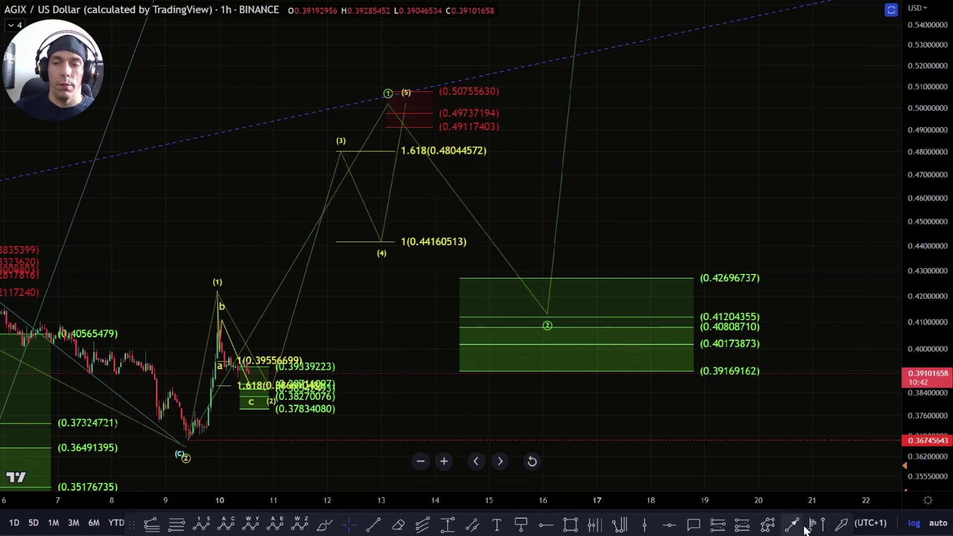
click(768, 525)
click(408, 132)
click(471, 227)
click(506, 172)
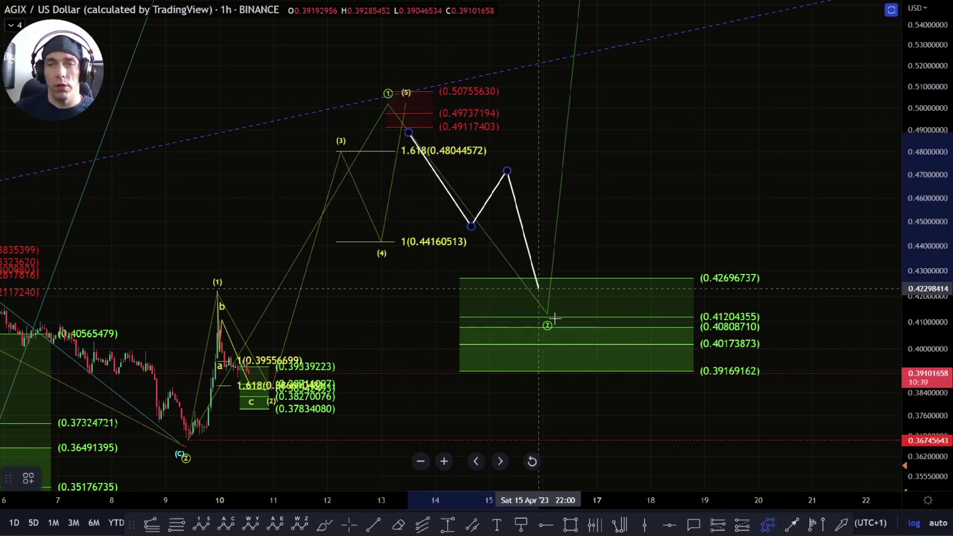
click(557, 313)
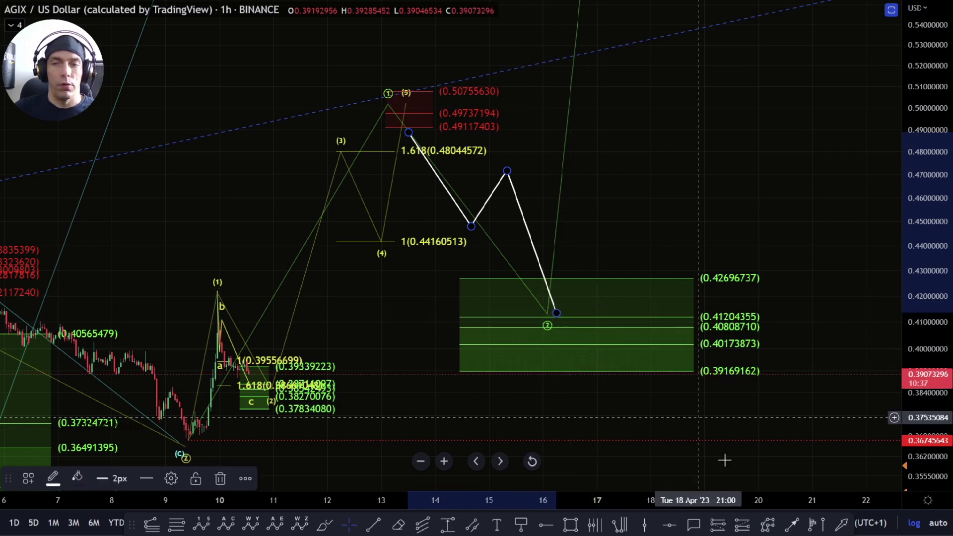
Start an upward path from the circled wave 2 low, cancel it, and remove the three-leg decline path
click(768, 526)
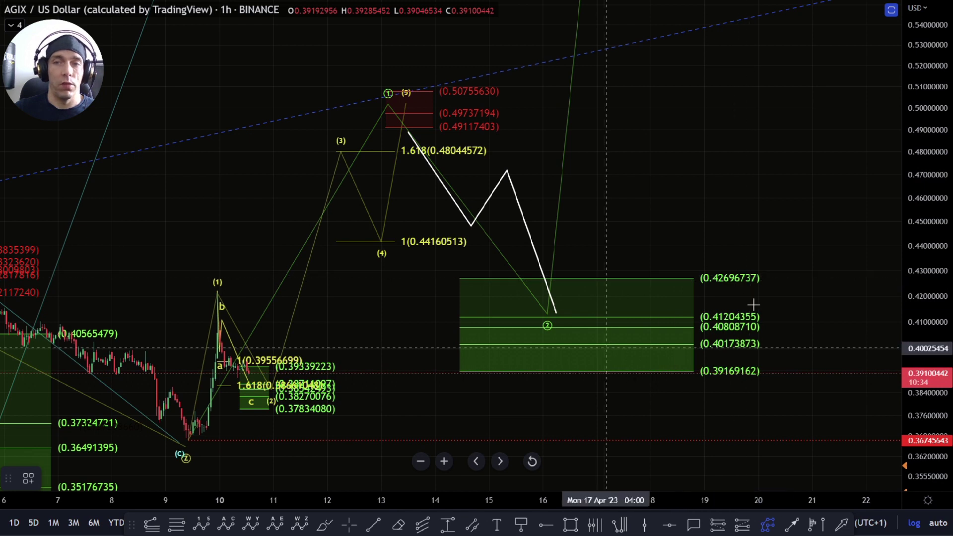
click(556, 312)
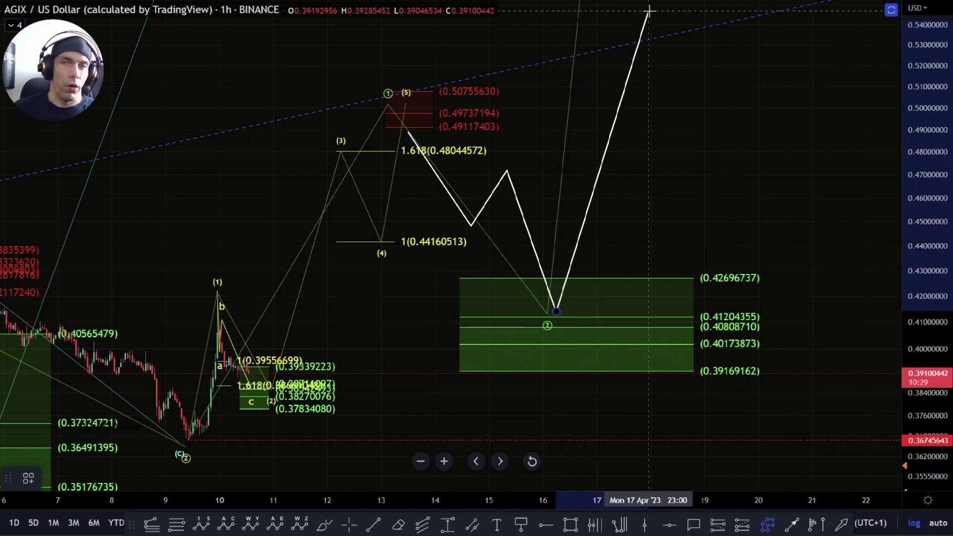
key(Escape)
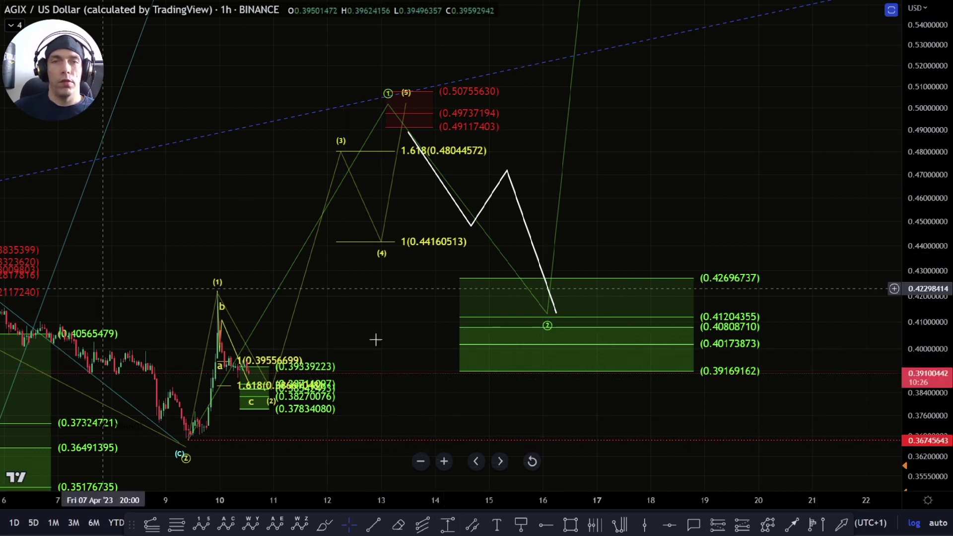
click(491, 196)
key(Delete)
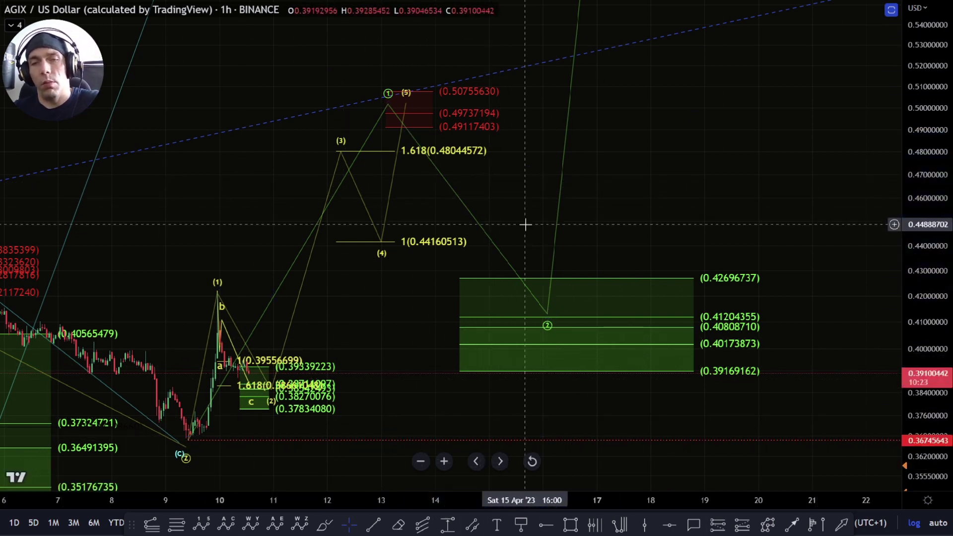
Hide the "alt breakout internals" drawing group and show the "MICRO CORRECTIVE" group
scroll(167, 201, down, 5)
drag(166, 198, 429, 110)
drag(927, 238, 926, 322)
scroll(655, 353, down, 5)
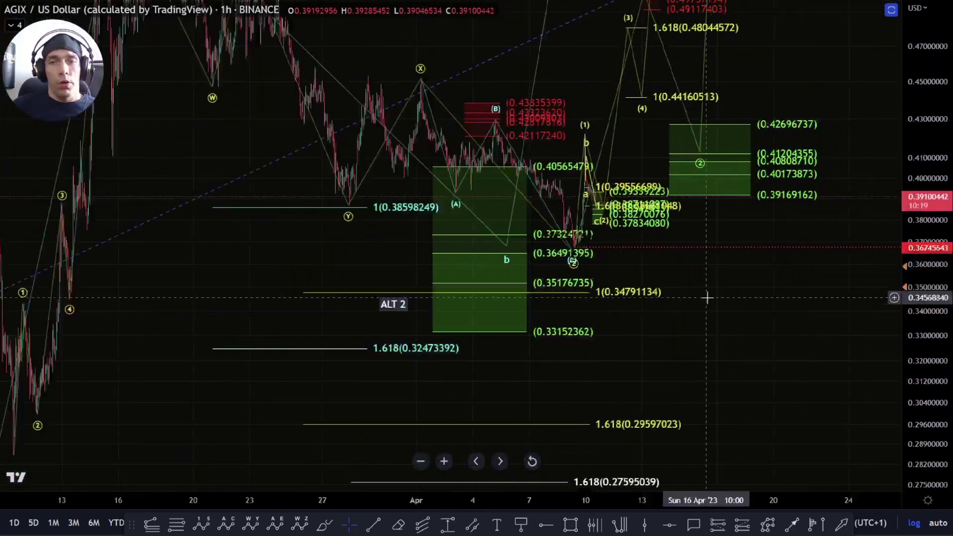
right_click(730, 316)
click(747, 402)
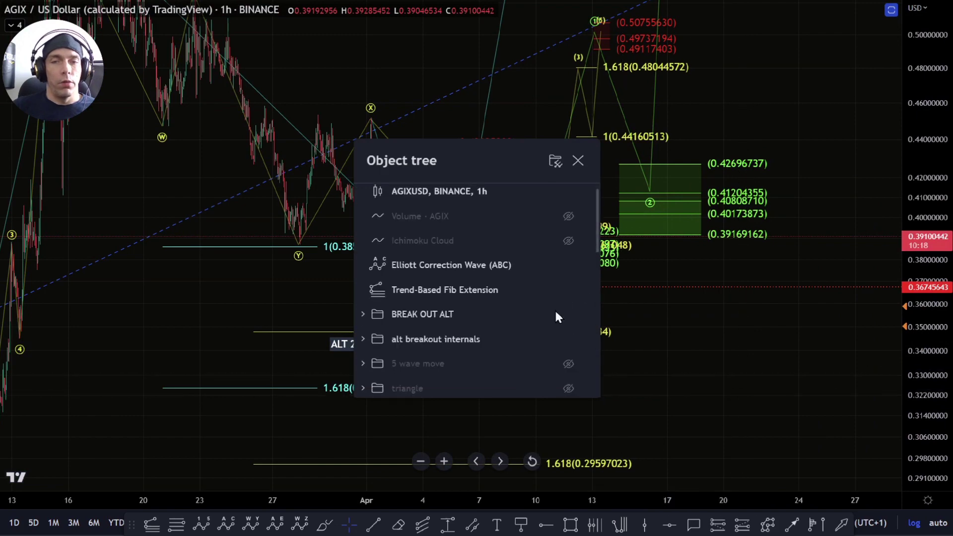
scroll(555, 308, down, 3)
scroll(555, 308, up, 2)
click(569, 284)
scroll(567, 283, down, 3)
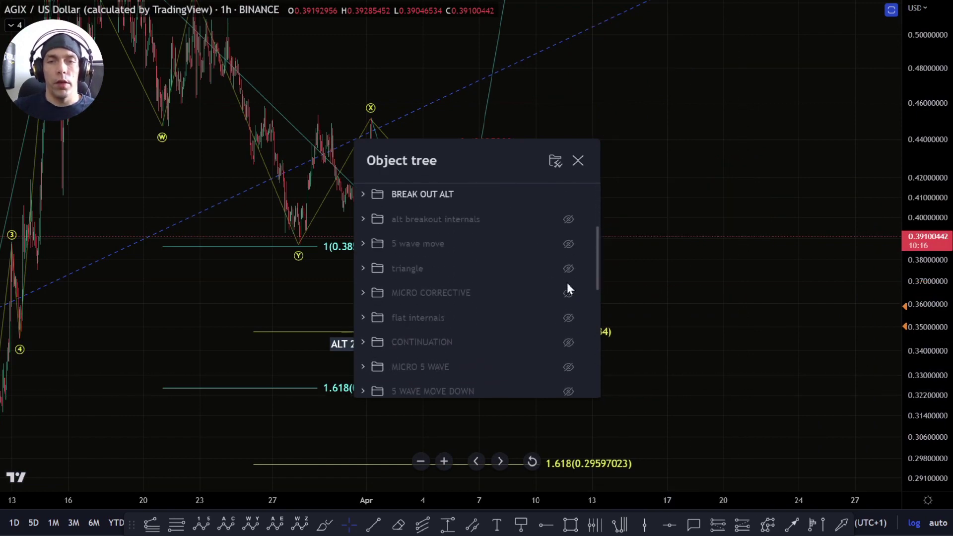
click(569, 294)
key(Escape)
Hide the "BREAK OUT ALT" drawing group
right_click(616, 320)
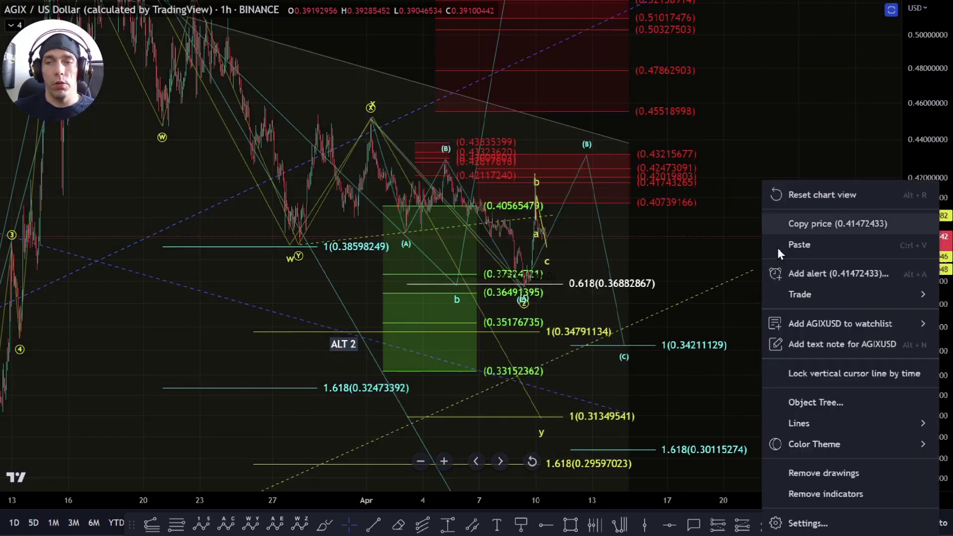
click(820, 400)
scroll(532, 305, down, 2)
scroll(559, 309, up, 1)
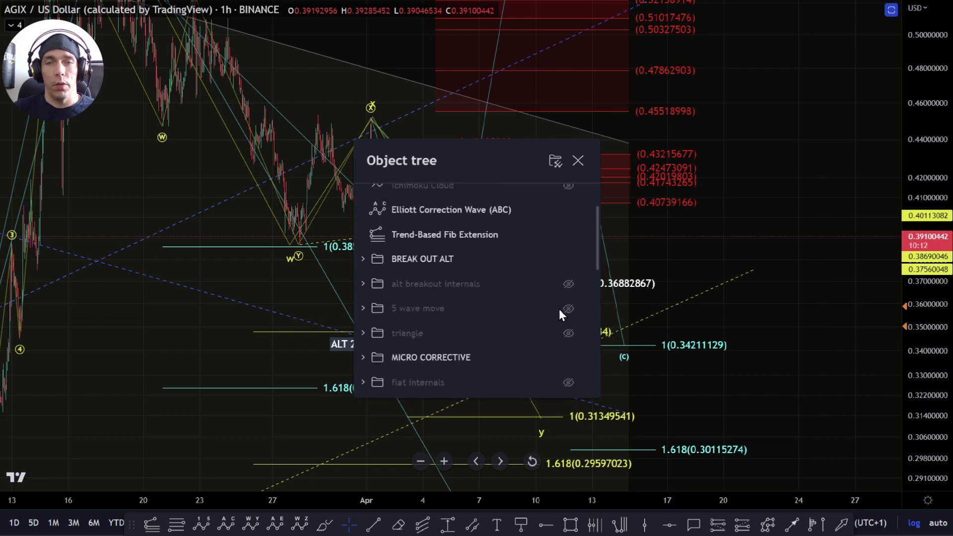
click(569, 260)
key(Escape)
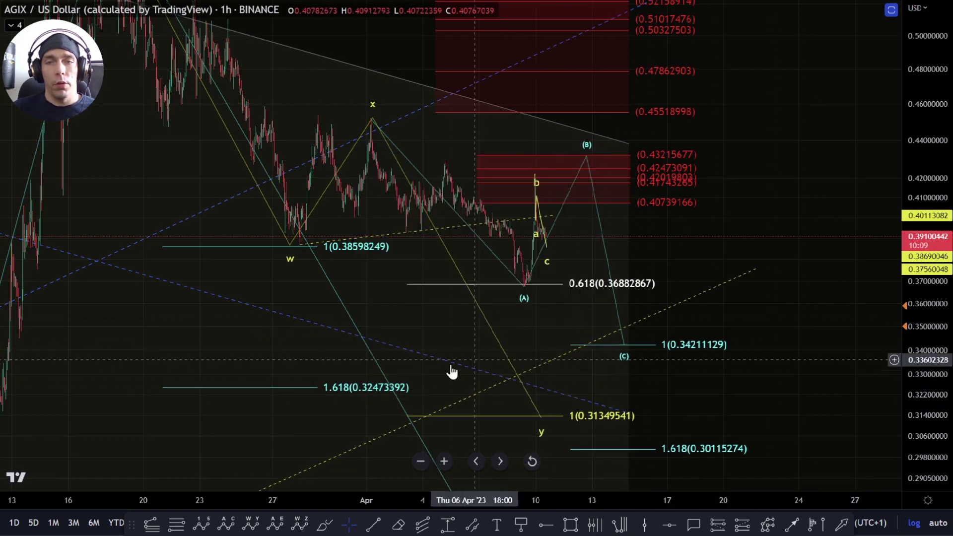
Delete the small yellow abc correction drawn from the 10 April spike high
drag(747, 375, 704, 386)
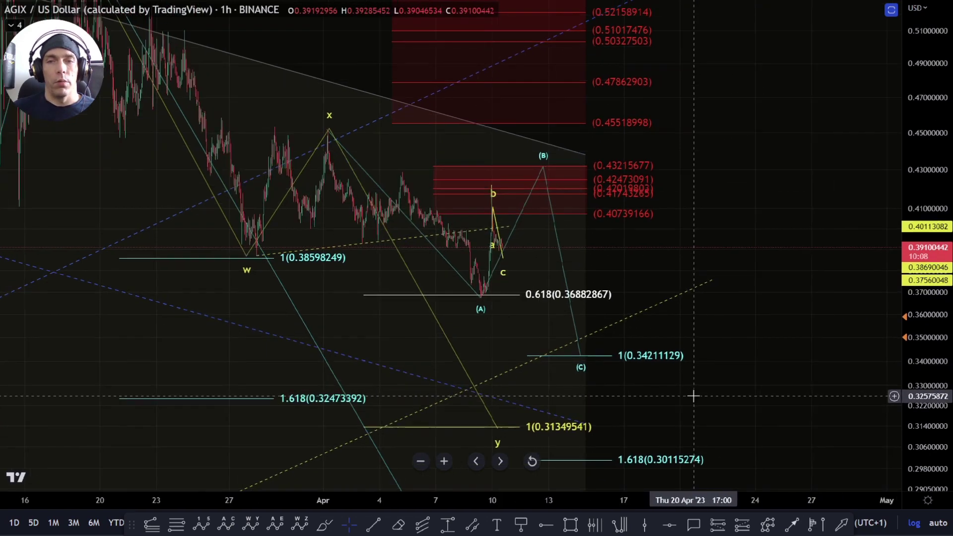
click(496, 234)
key(Delete)
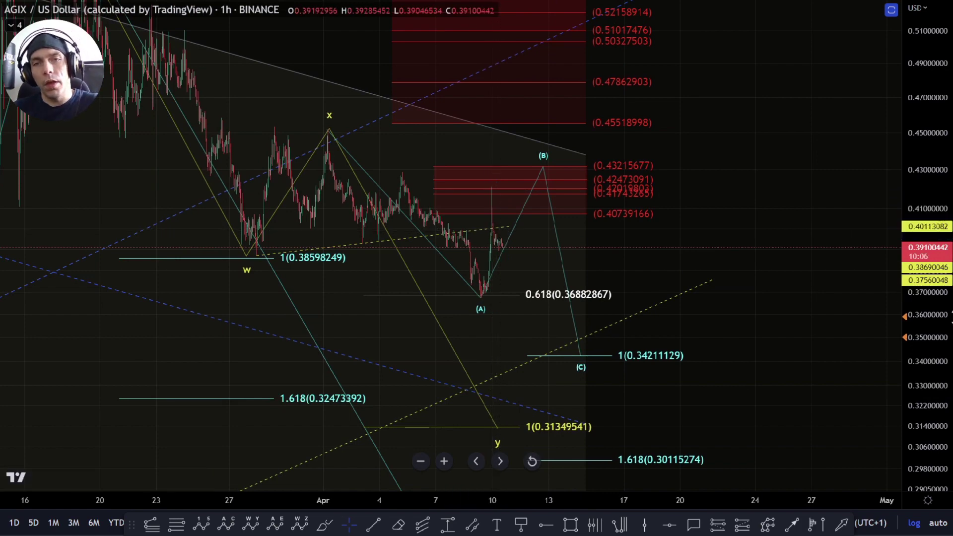
Examine the decline from (x), the (B) resistance zone, and the extension targets for waves (C) and y
scroll(617, 311, down, 5)
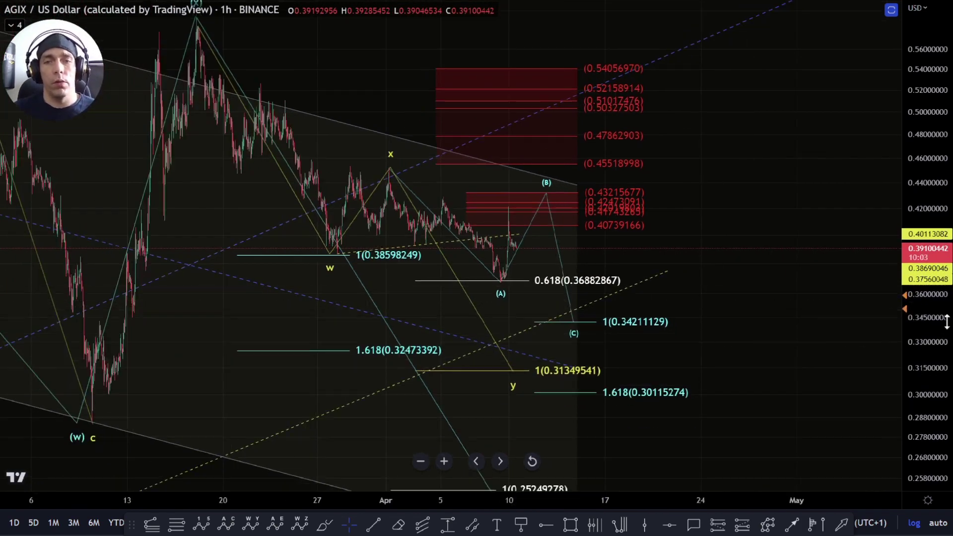
scroll(426, 256, down, 2)
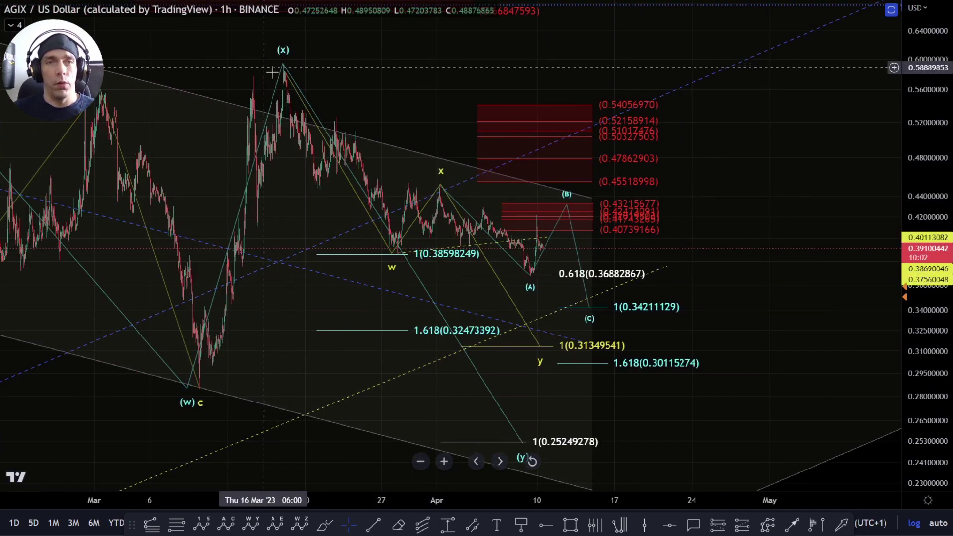
drag(663, 374, 656, 328)
drag(666, 386, 580, 418)
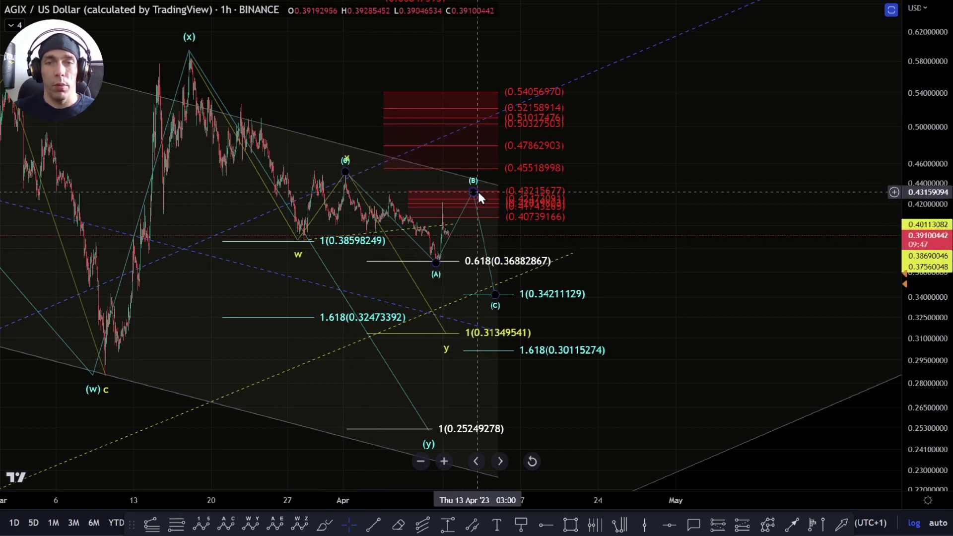
scroll(438, 360, up, 5)
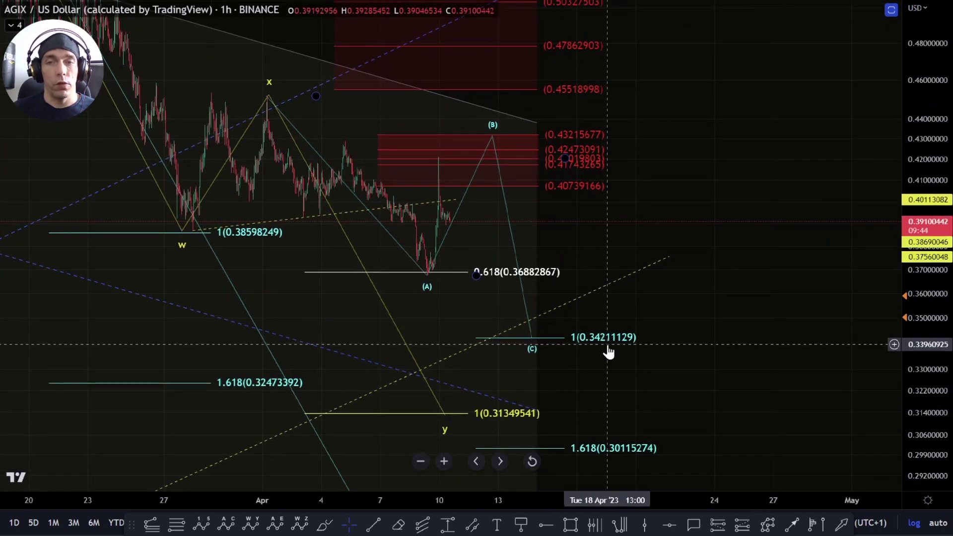
mouse_move(666, 317)
mouse_down()
mouse_move(672, 335)
mouse_move(660, 329)
mouse_up()
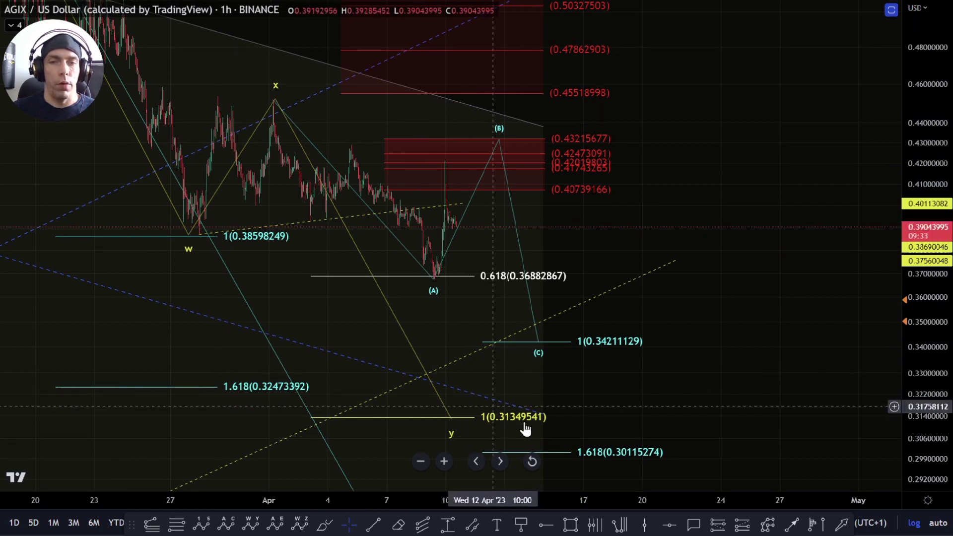
drag(651, 397, 636, 383)
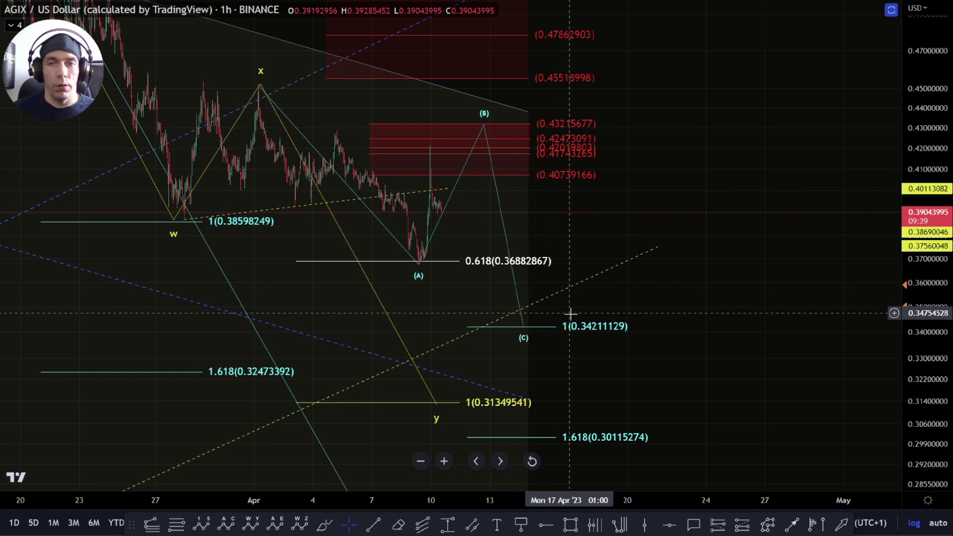
Move the (B) point of the (A)(B)(C) correction to about 0.4209, beside the 10 April spike high
click(506, 240)
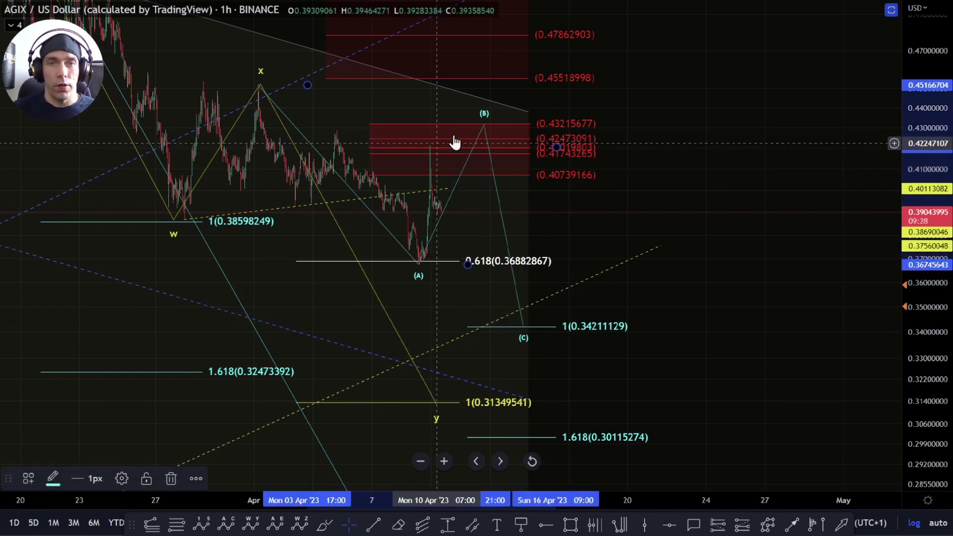
drag(481, 125, 444, 146)
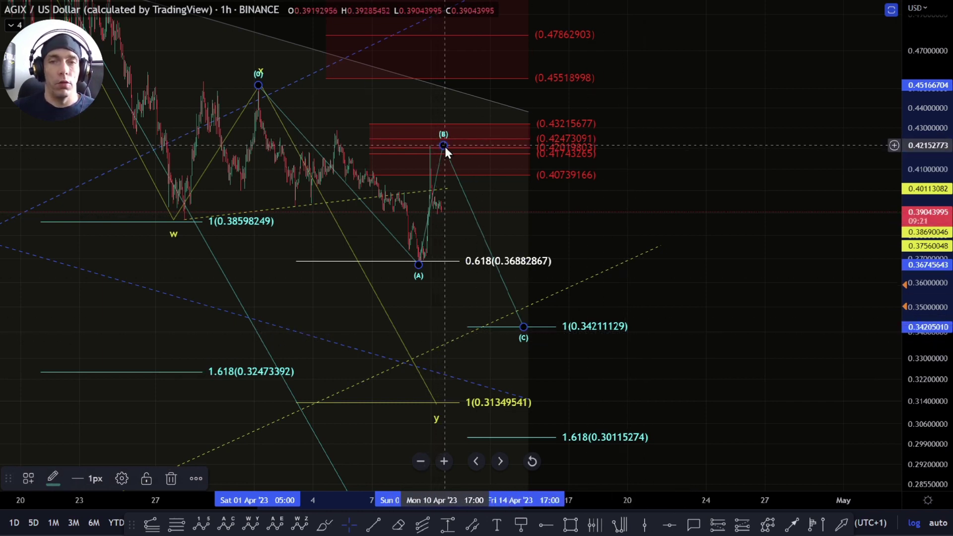
mouse_move(445, 147)
mouse_down()
mouse_move(462, 149)
mouse_move(449, 147)
mouse_up()
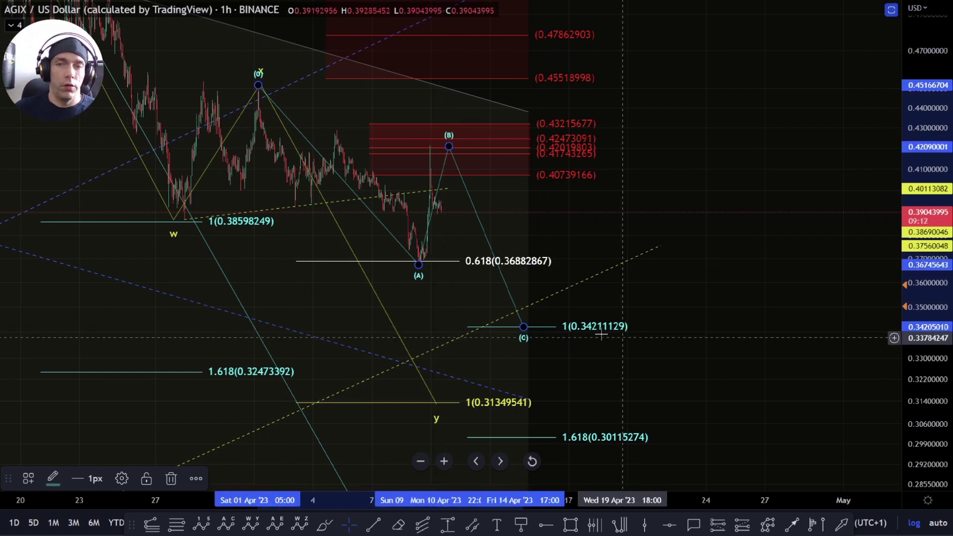
drag(619, 338, 599, 281)
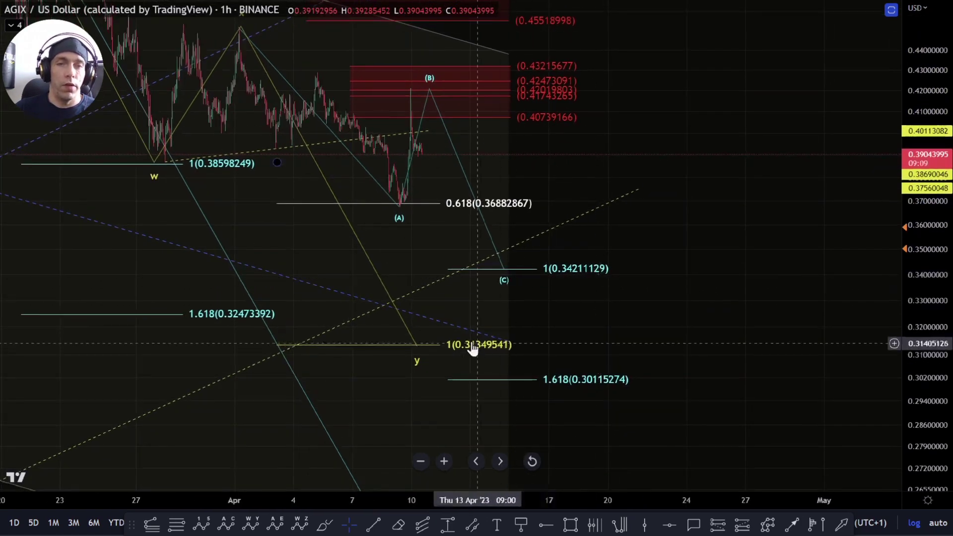
Examine the wider (w)(x)(y) correction inside its declining channel, with the extension targets for waves (C), y and (y)
scroll(478, 344, down, 5)
drag(952, 338, 950, 396)
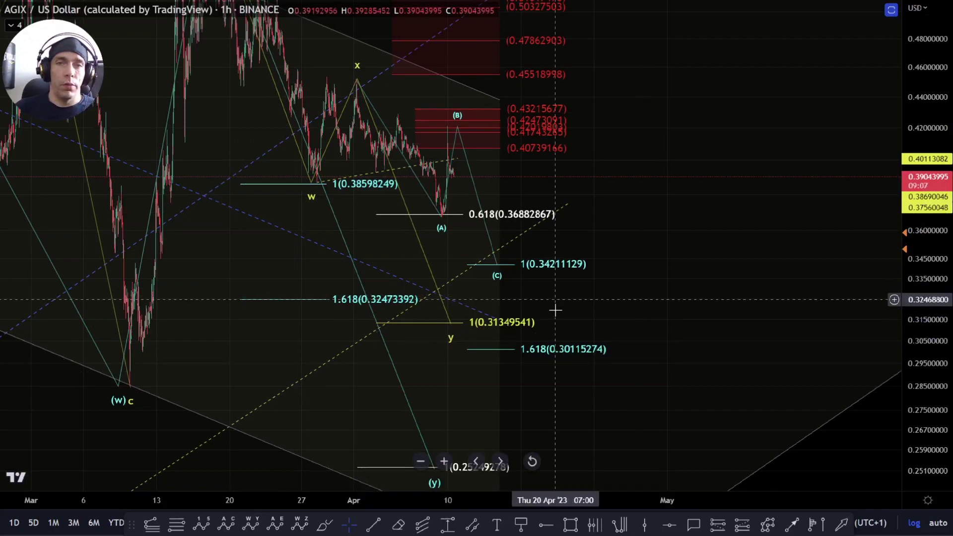
drag(557, 300, 560, 367)
drag(951, 320, 951, 447)
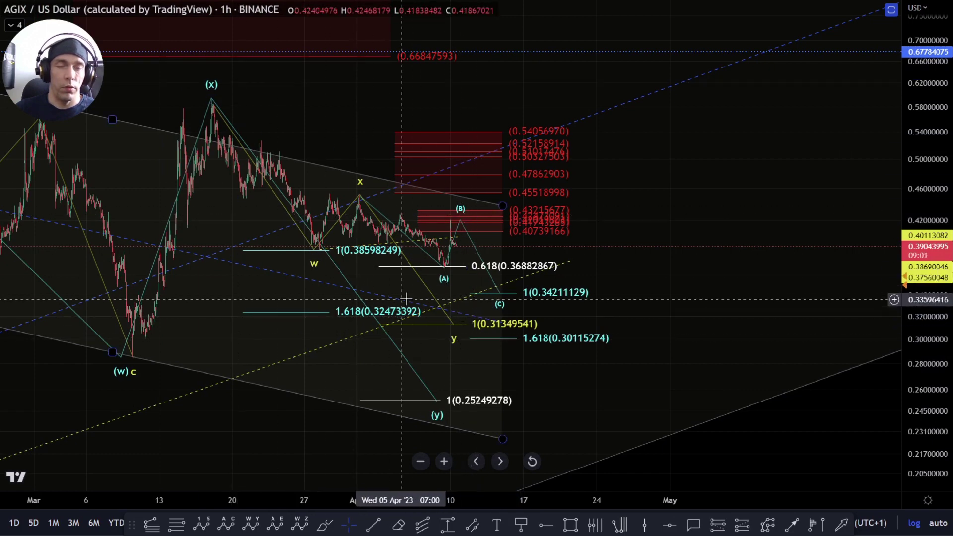
scroll(490, 305, down, 2)
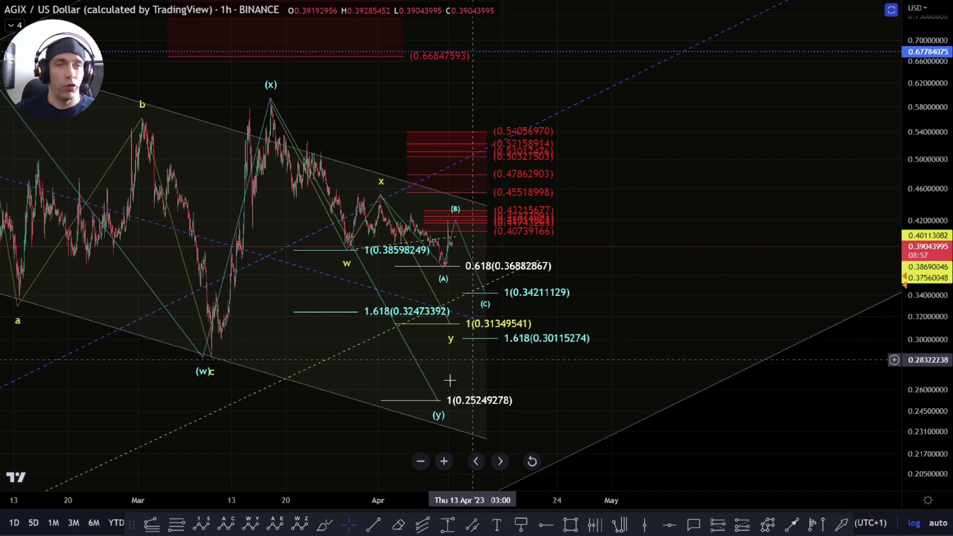
drag(318, 302, 413, 316)
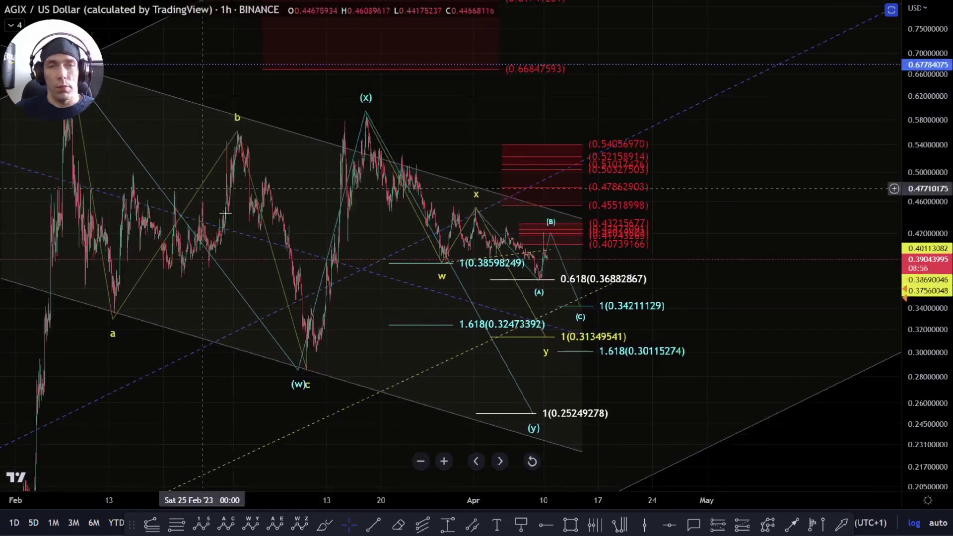
drag(384, 376, 368, 372)
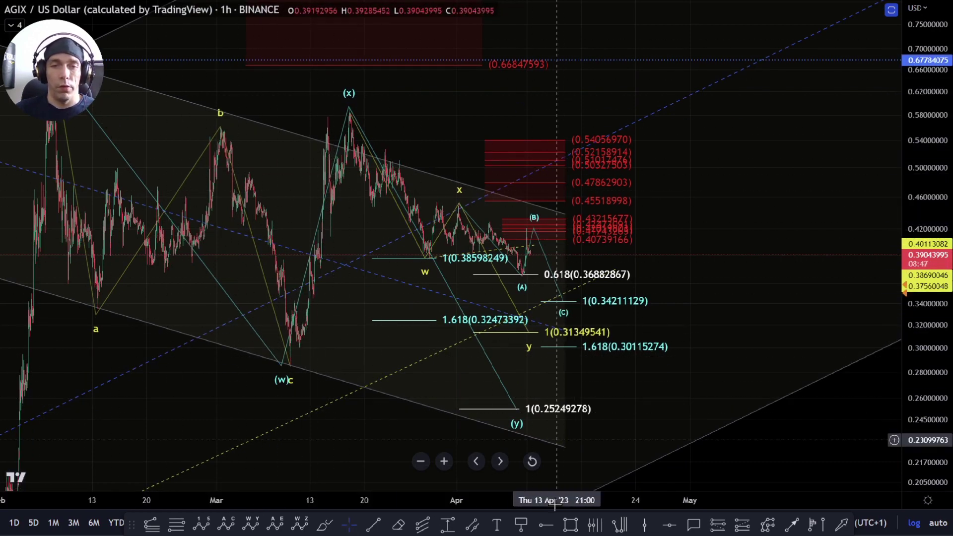
Draw a Fib Time Zone from the 8 February high to the March c low, and shift it to start at the (x) high
click(595, 528)
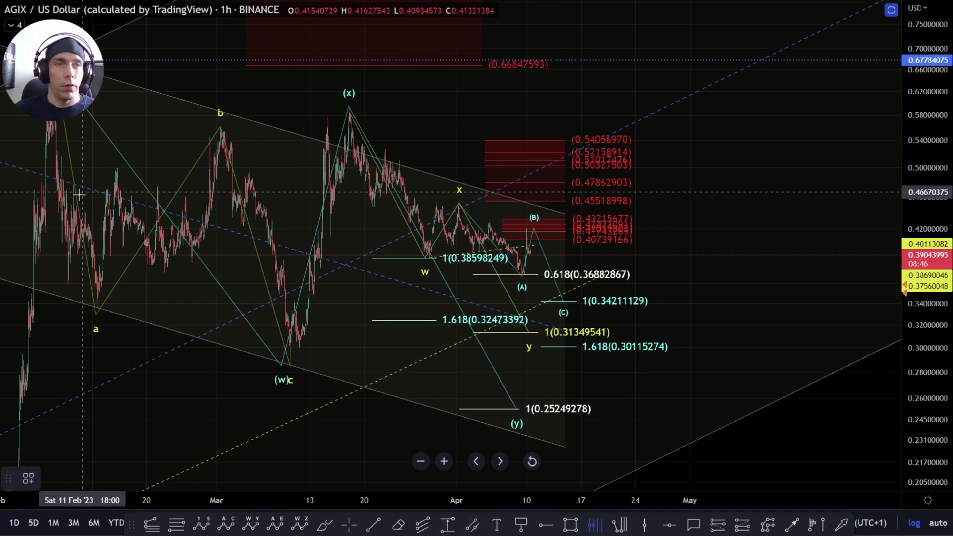
click(55, 211)
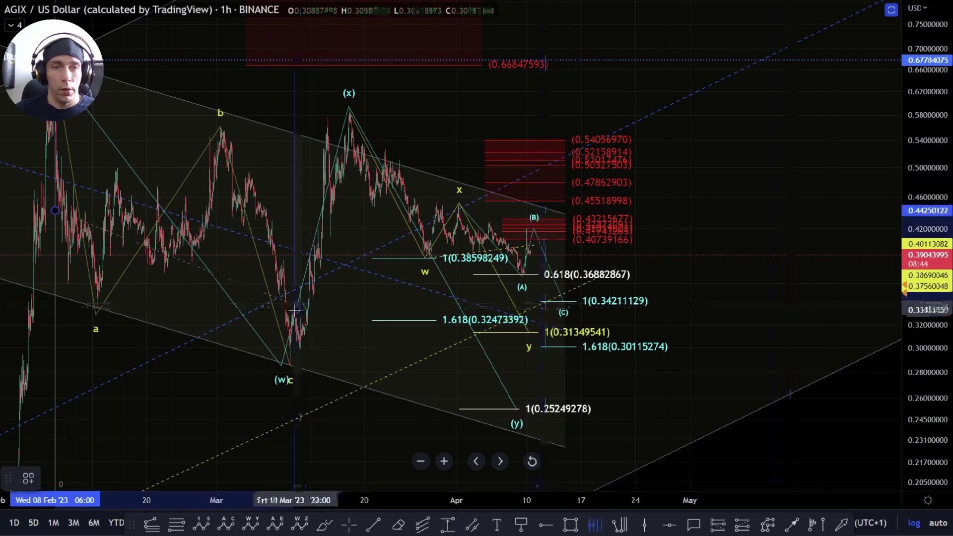
click(291, 310)
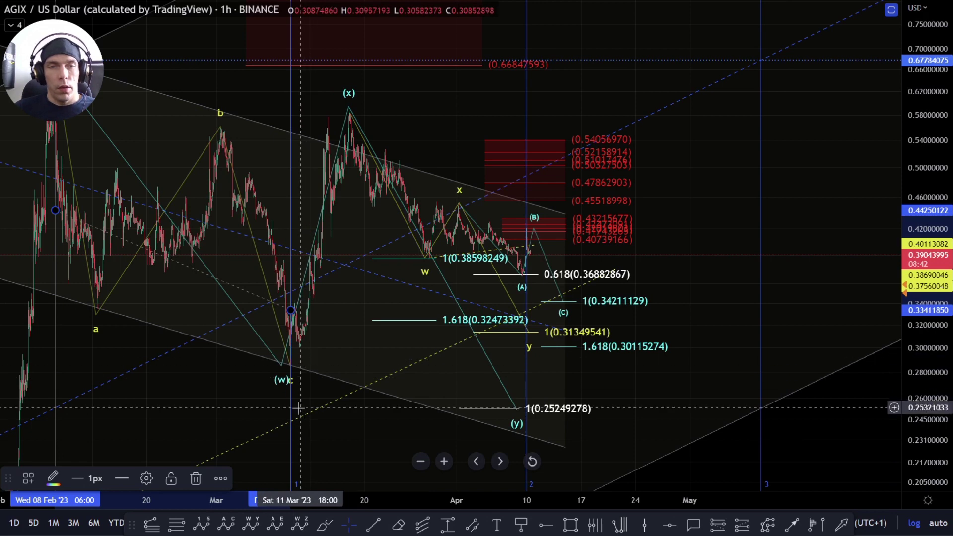
mouse_move(302, 413)
mouse_down()
mouse_move(520, 396)
mouse_move(585, 406)
mouse_up()
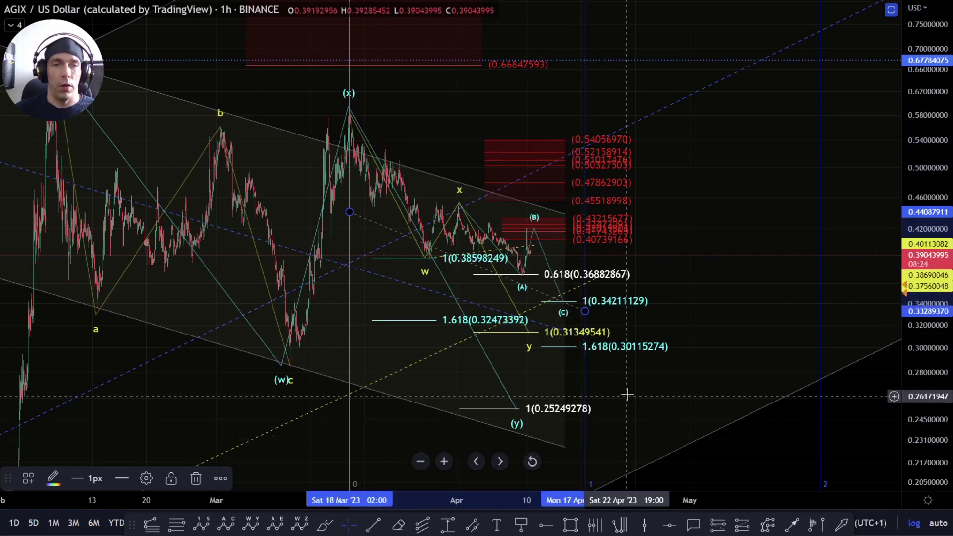
Delete the Fib Time Zone drawing that starts at the (x) high
drag(628, 395, 592, 315)
right_click(552, 326)
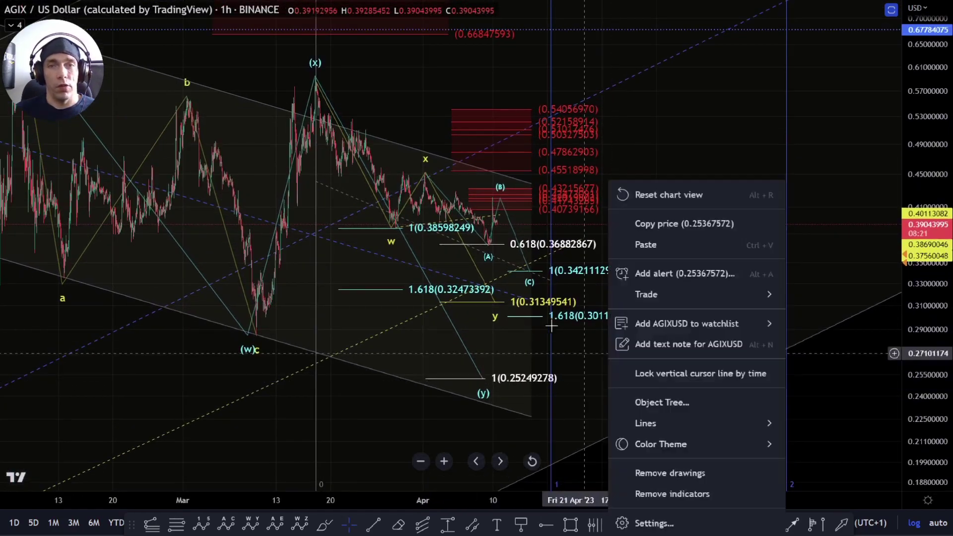
click(322, 86)
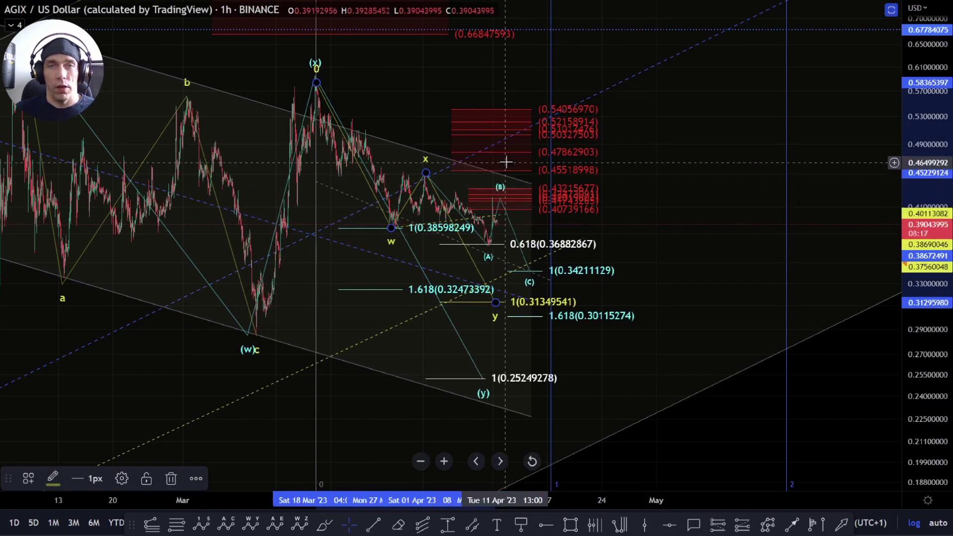
click(553, 420)
key(Delete)
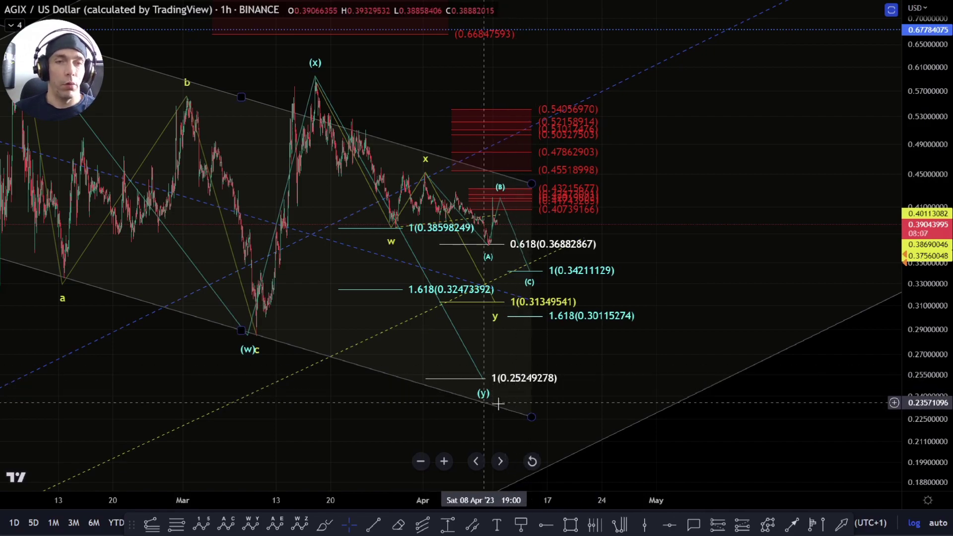
Show the hidden drawing group with the larger yellow (iii)–(iv)–(v) count and the green support zones
drag(402, 395, 519, 305)
drag(924, 285, 925, 360)
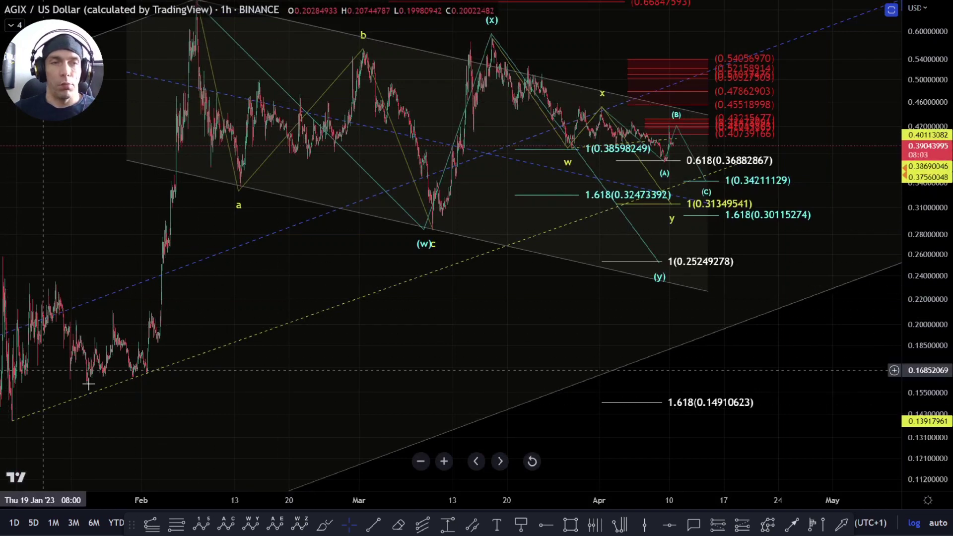
right_click(440, 321)
click(535, 403)
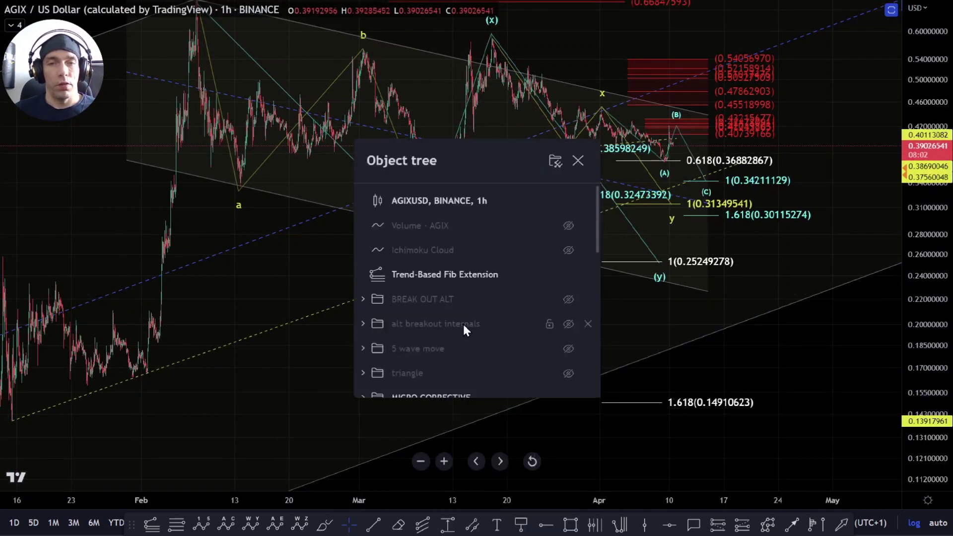
scroll(463, 323, down, 3)
click(565, 282)
key(Escape)
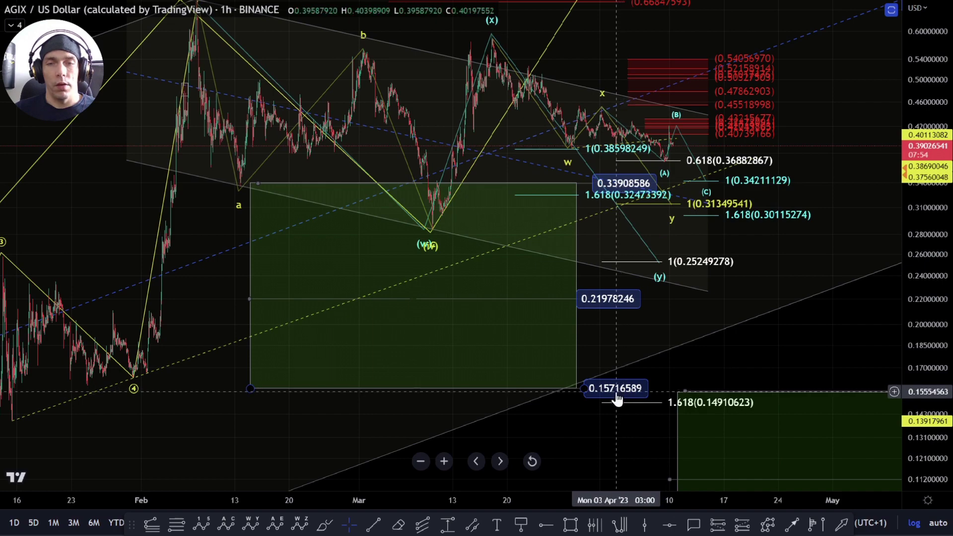
Switch the chart to the 4h interval, with the lower green support zone in view
drag(782, 329, 487, 256)
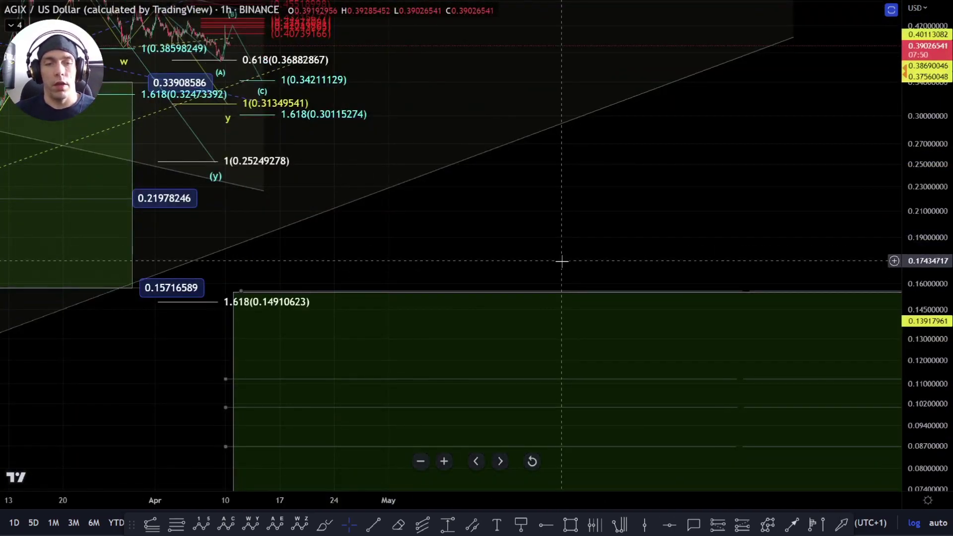
text(4H)
key(Return)
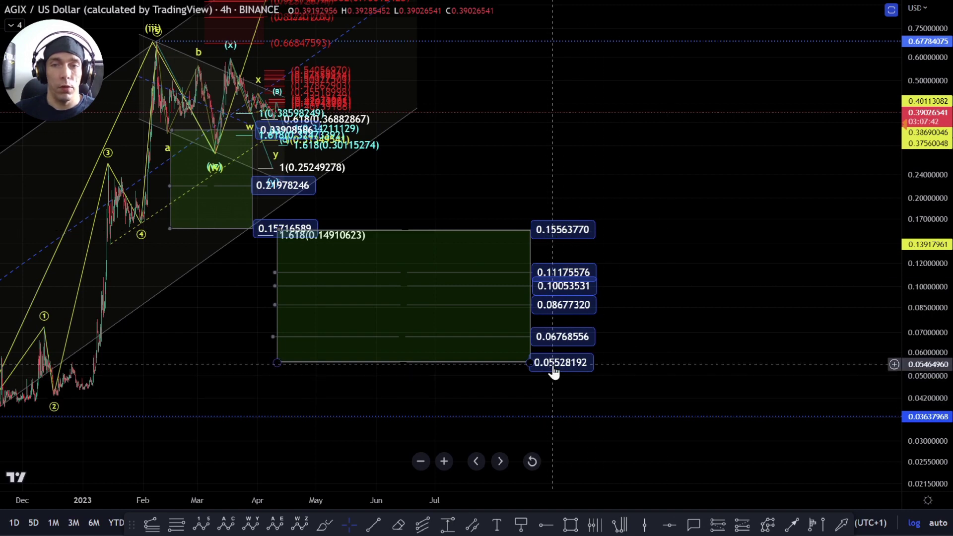
Examine the two green support zones and the rising parallel channel in relation to the larger impulse and the (w)(x)(y) correction
drag(622, 359, 639, 332)
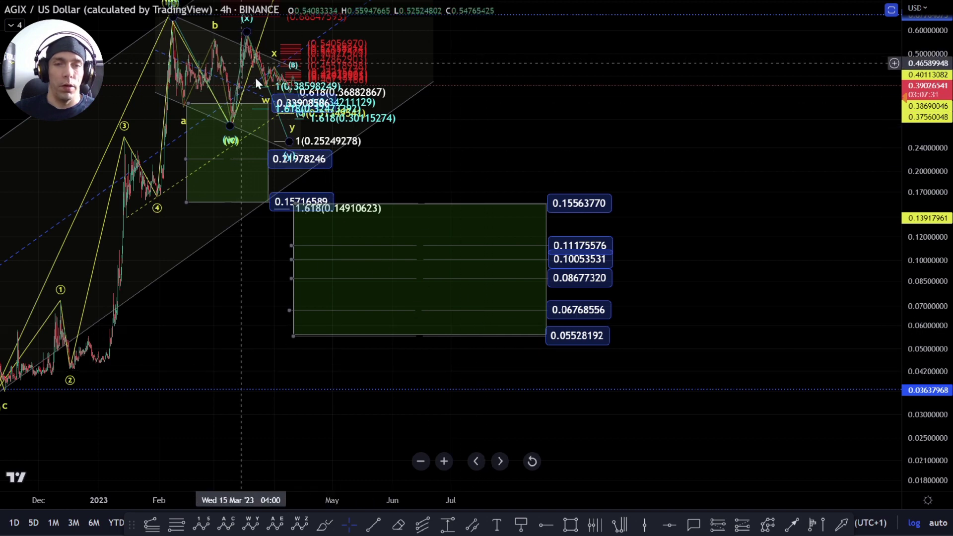
drag(433, 132, 487, 215)
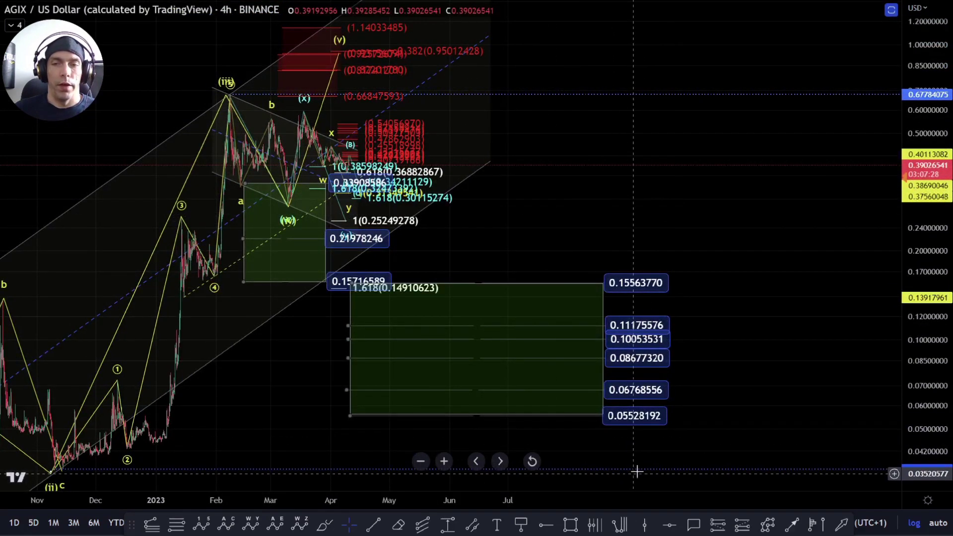
drag(644, 453, 644, 428)
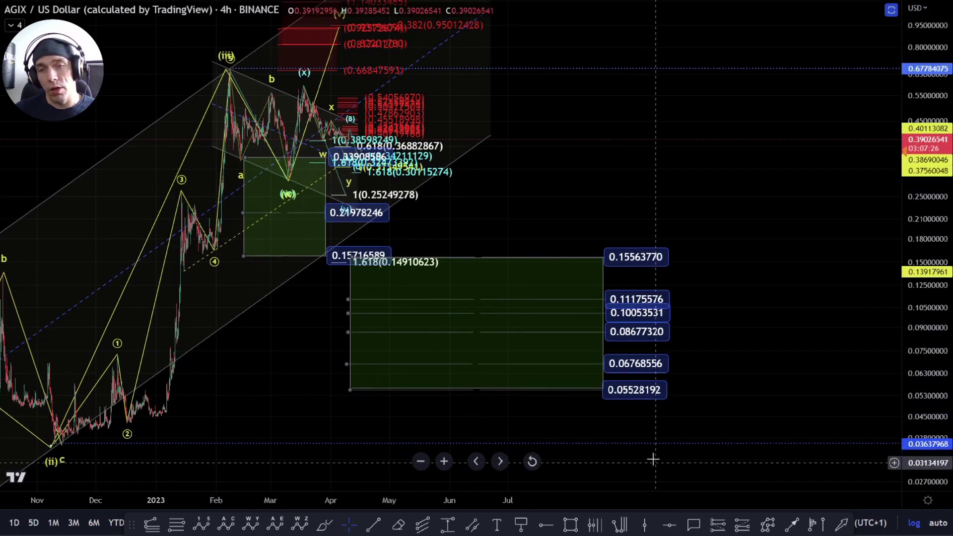
click(471, 149)
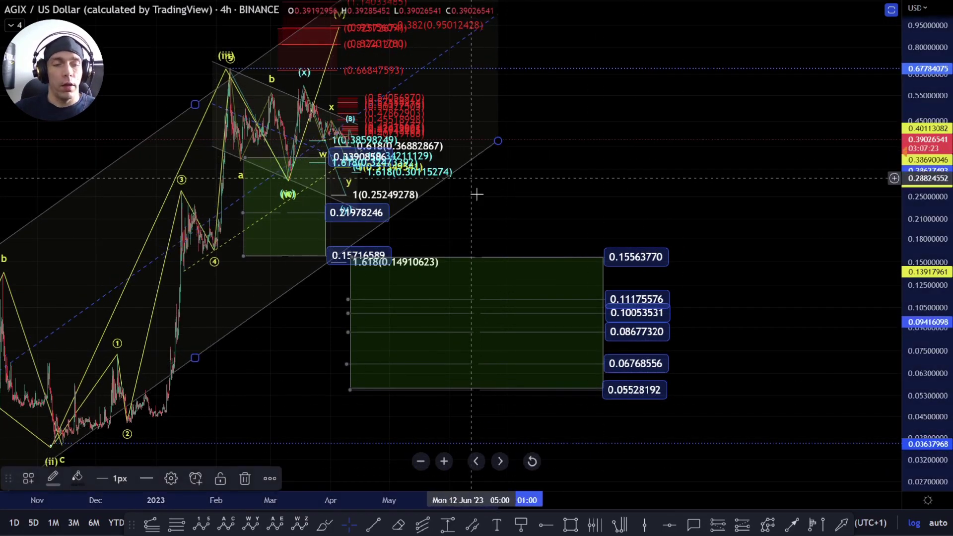
drag(492, 222, 529, 258)
scroll(328, 312, up, 10)
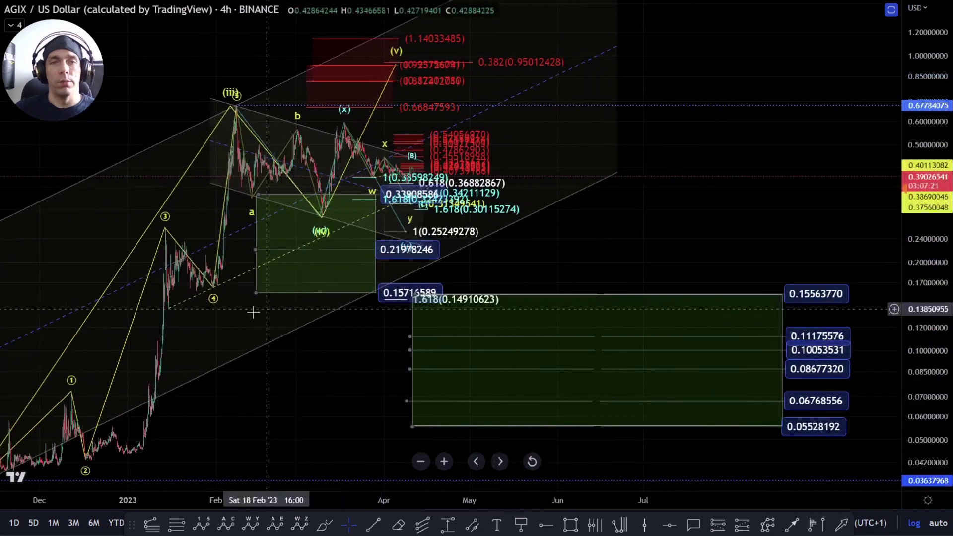
drag(927, 417, 927, 124)
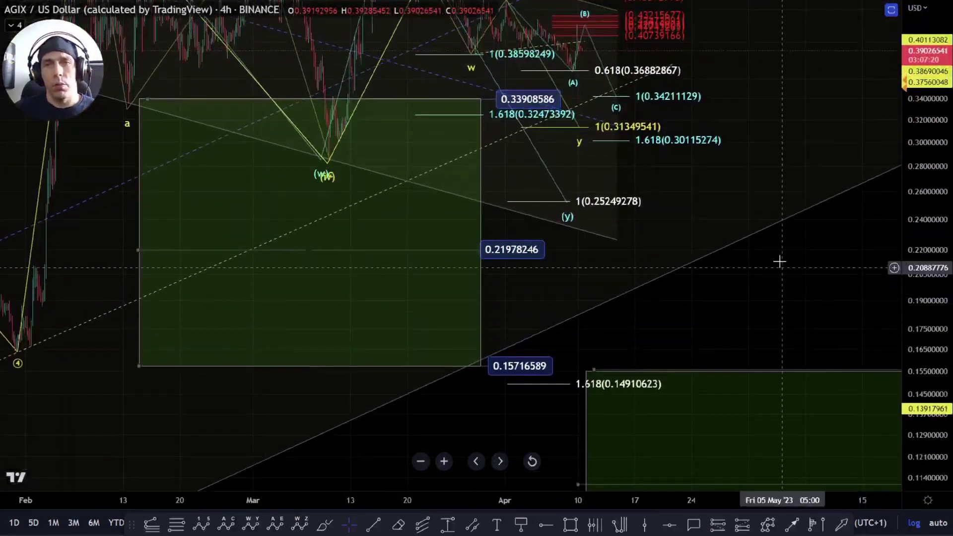
drag(778, 268, 673, 453)
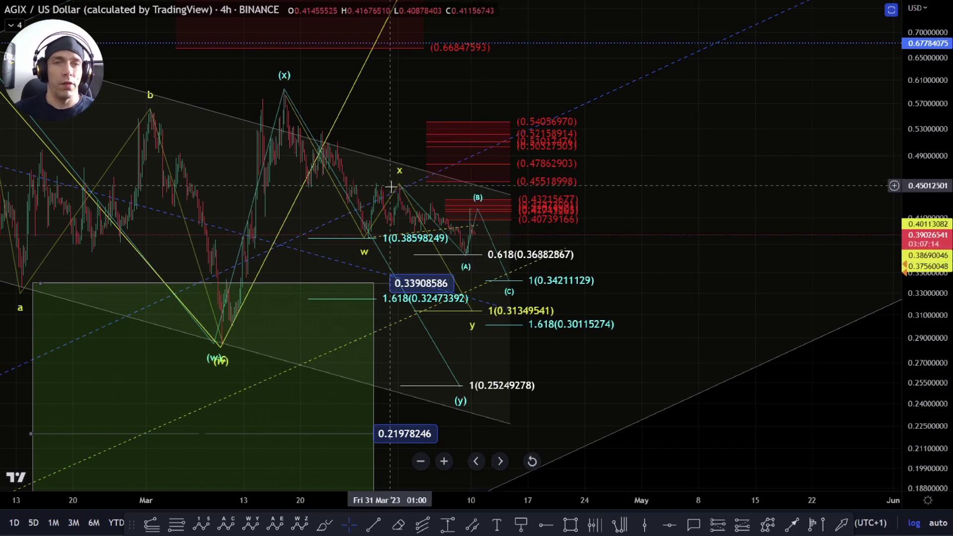
scroll(561, 263, down, 6)
scroll(546, 247, up, 2)
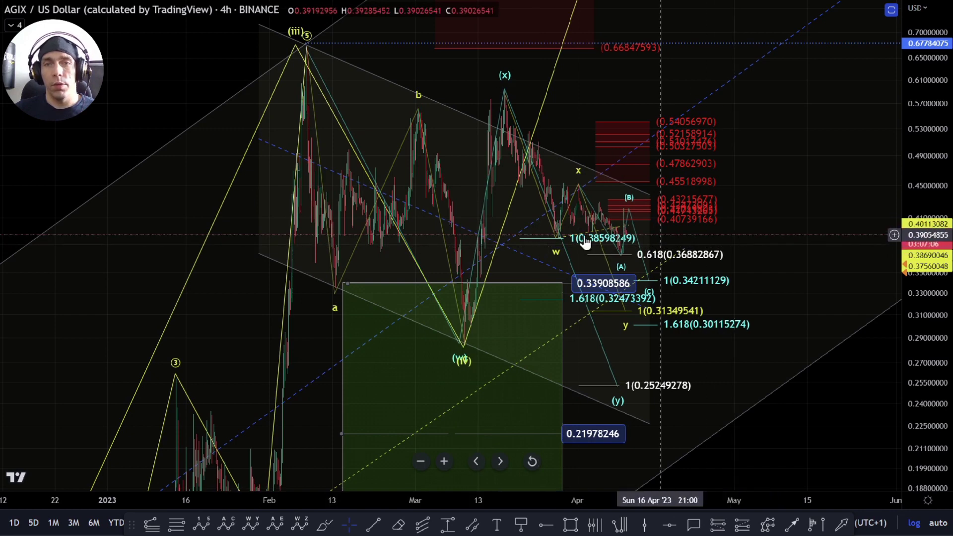
click(263, 256)
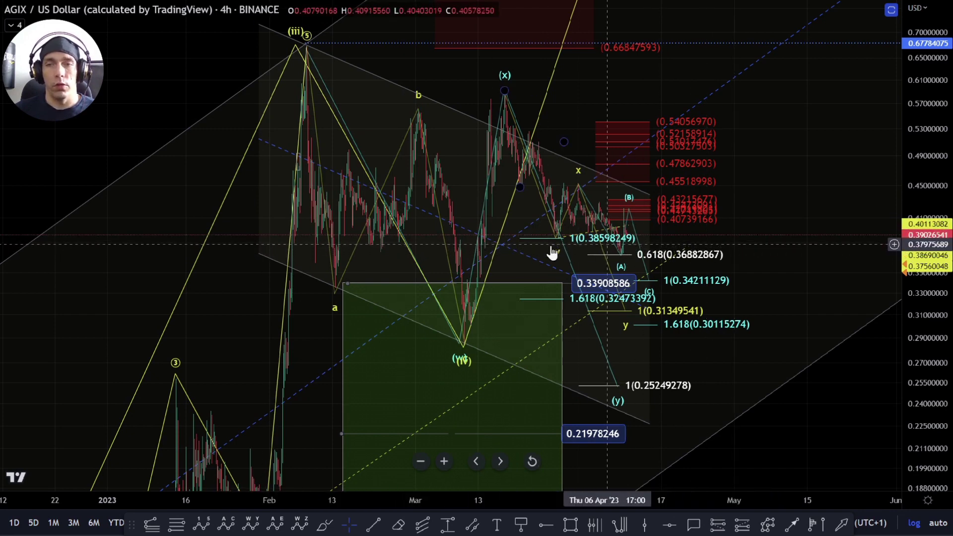
click(795, 198)
drag(796, 198, 720, 226)
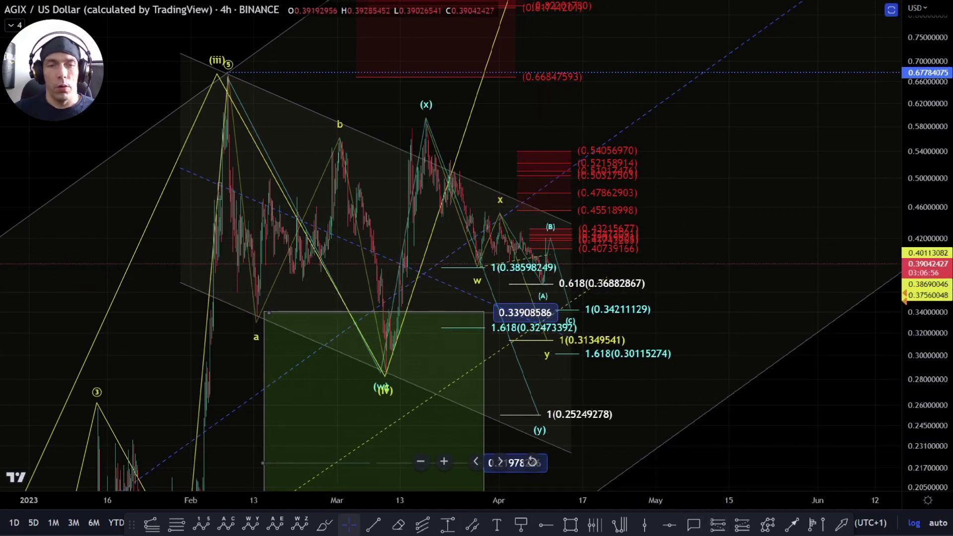
Sketch a freehand Brush curve tracing the swings from the wave (iii) high through (w) and (x), ending in an upward arrow
click(324, 524)
mouse_move(226, 131)
mouse_down()
mouse_move(253, 273)
mouse_move(312, 211)
mouse_up()
mouse_move(333, 128)
mouse_down()
mouse_move(382, 343)
mouse_move(411, 243)
mouse_up()
mouse_move(440, 154)
mouse_down()
mouse_move(494, 233)
mouse_move(570, 271)
mouse_up()
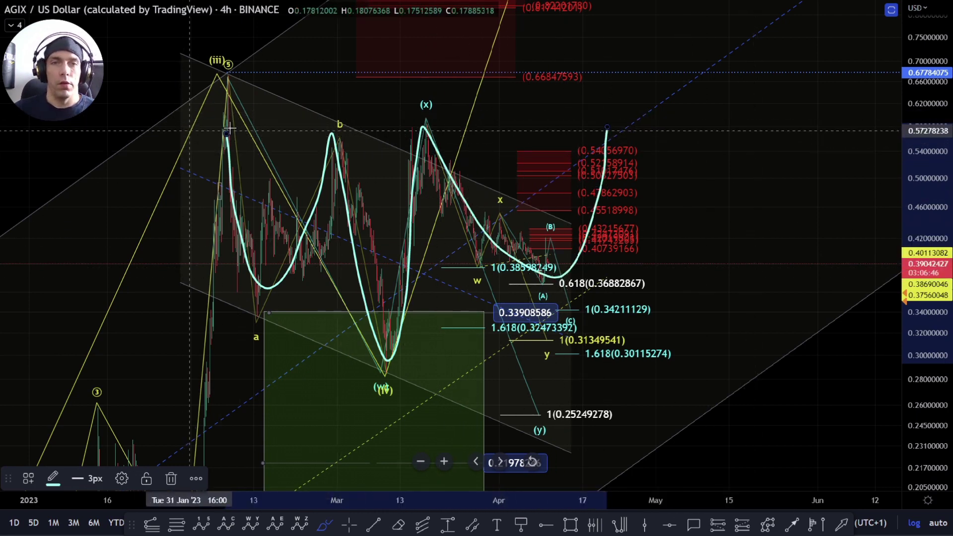
mouse_move(607, 128)
mouse_down()
mouse_move(617, 20)
mouse_move(660, 43)
mouse_move(558, 48)
mouse_up()
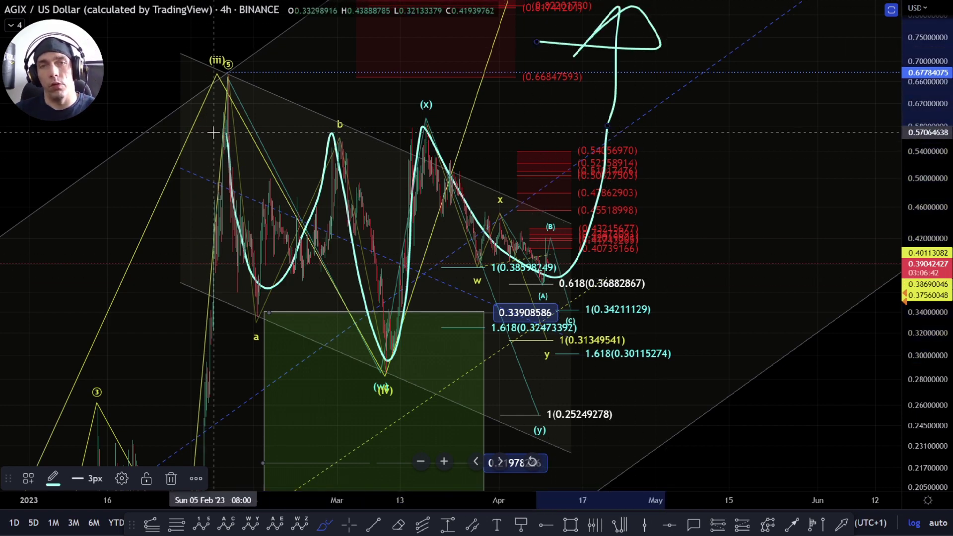
Undo the freehand Brush curve and the upward arrow strokes
key(ctrl+z)
key(ctrl+z)
key(ctrl+z)
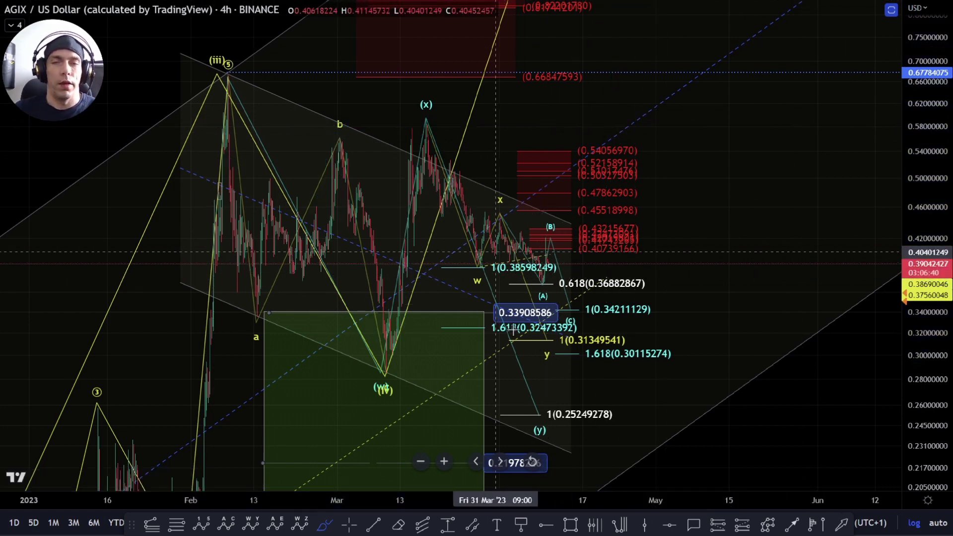
Hide the drawing group with the larger yellow wave count and the green support zones
scroll(495, 252, up, 8)
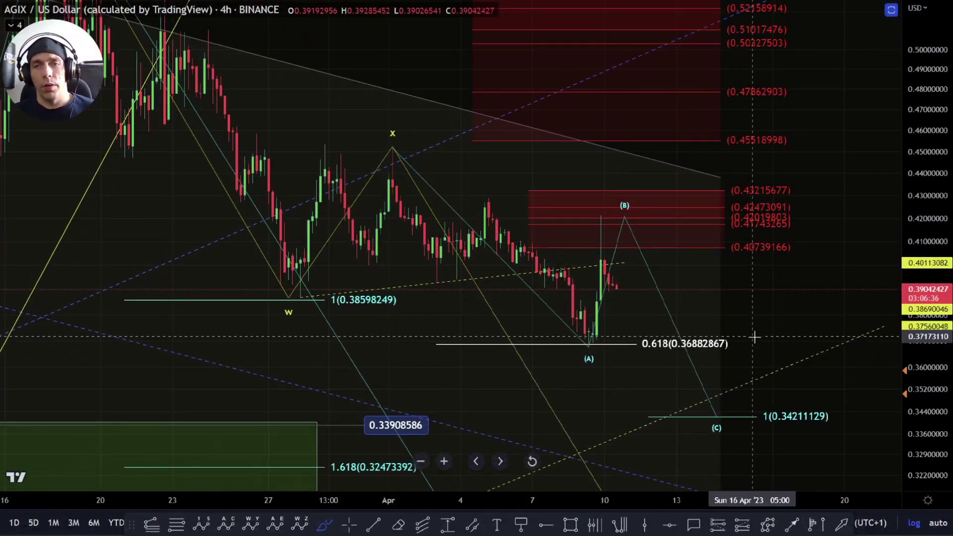
drag(770, 314, 645, 281)
right_click(643, 279)
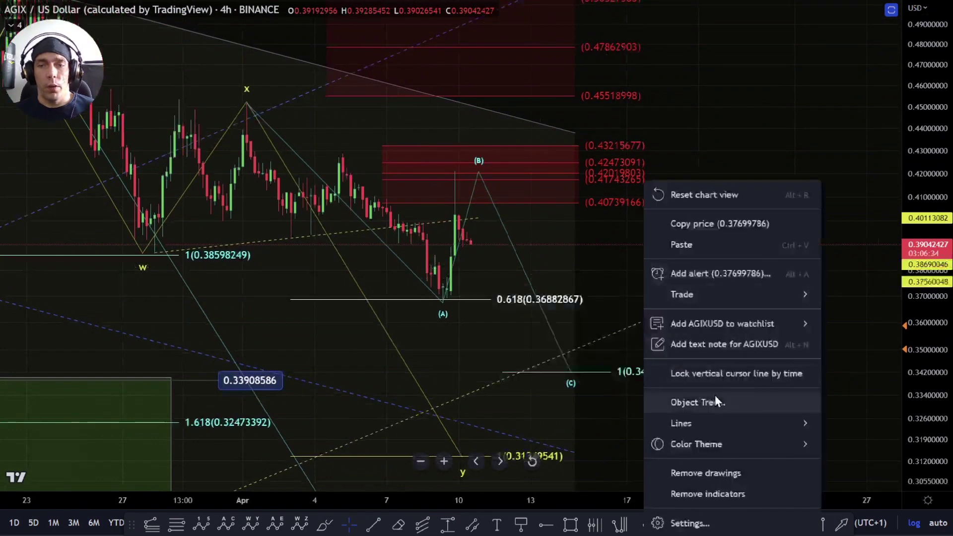
click(715, 395)
scroll(570, 293, down, 1)
click(570, 287)
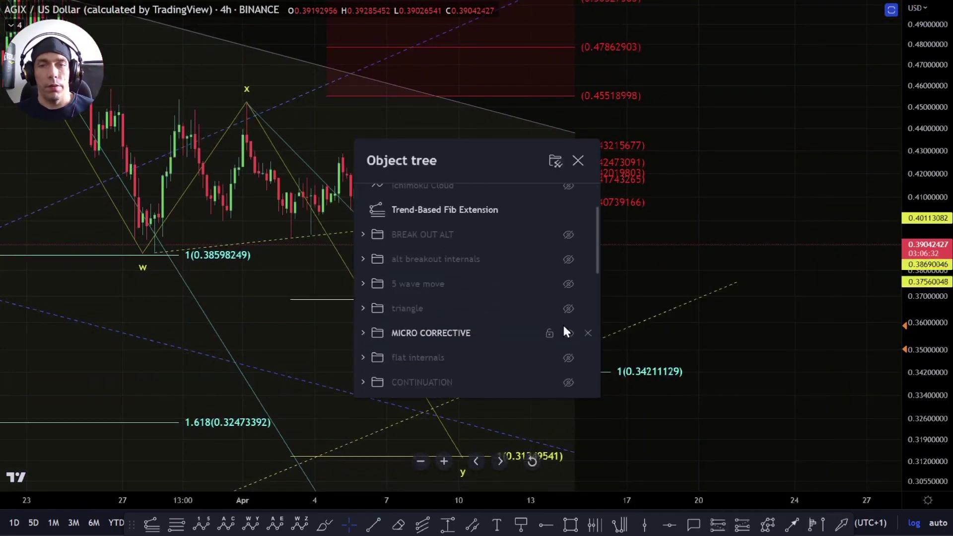
Hide the "MICRO CORRECTIVE" drawing group and show the "flat internals" group instead
click(568, 332)
click(569, 358)
key(Escape)
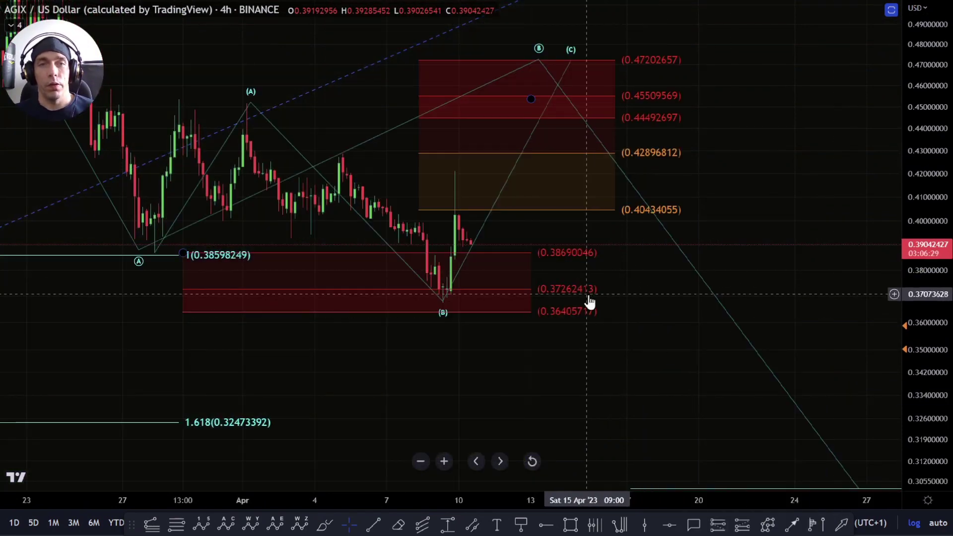
scroll(585, 357, down, 4)
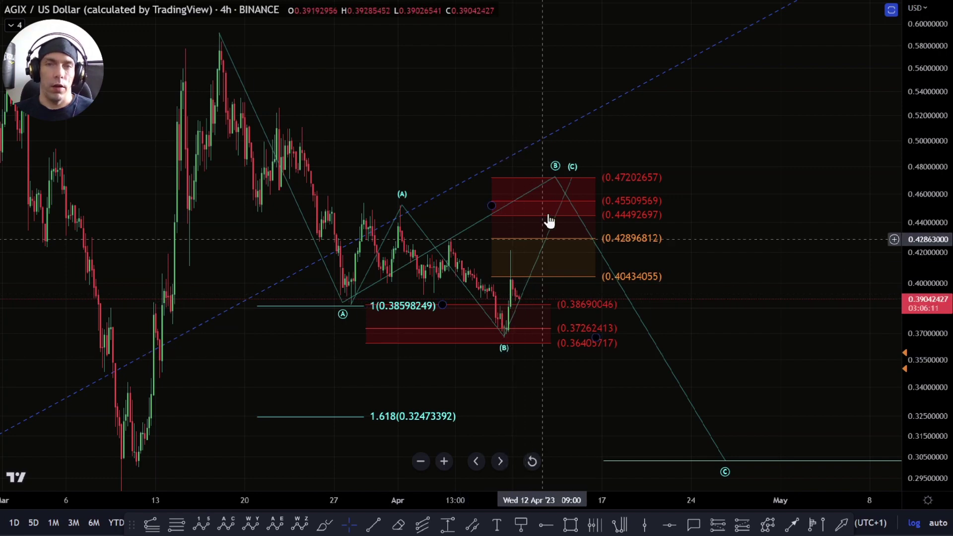
Draw a rising zigzag polyline from the (B) low through the 10 April spike and pullback, ending at about 0.4737 near (C)
scroll(549, 313, up, 3)
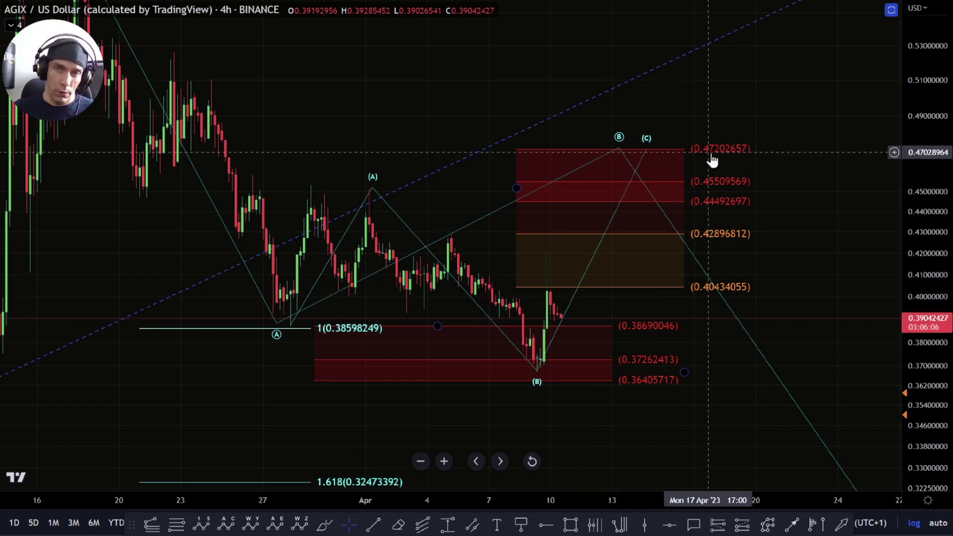
drag(802, 254, 701, 233)
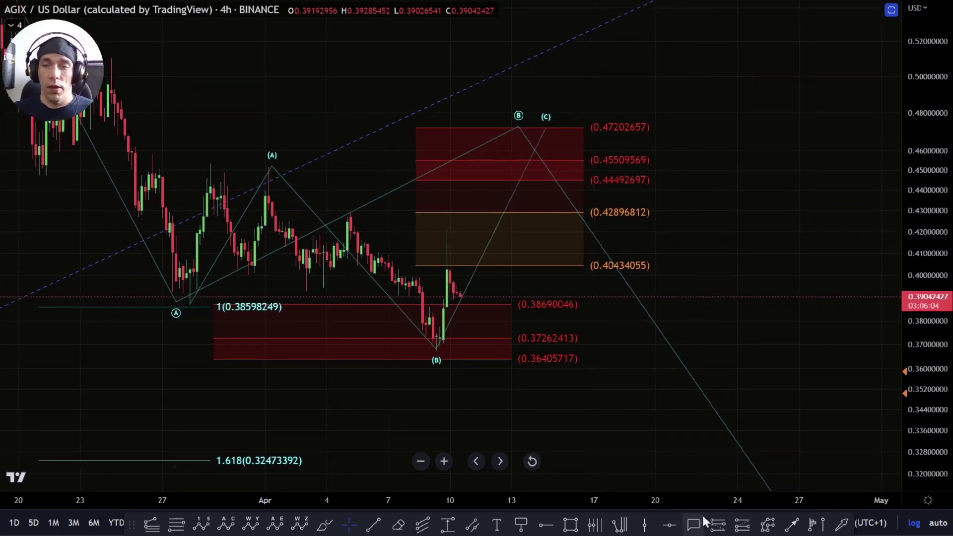
click(768, 523)
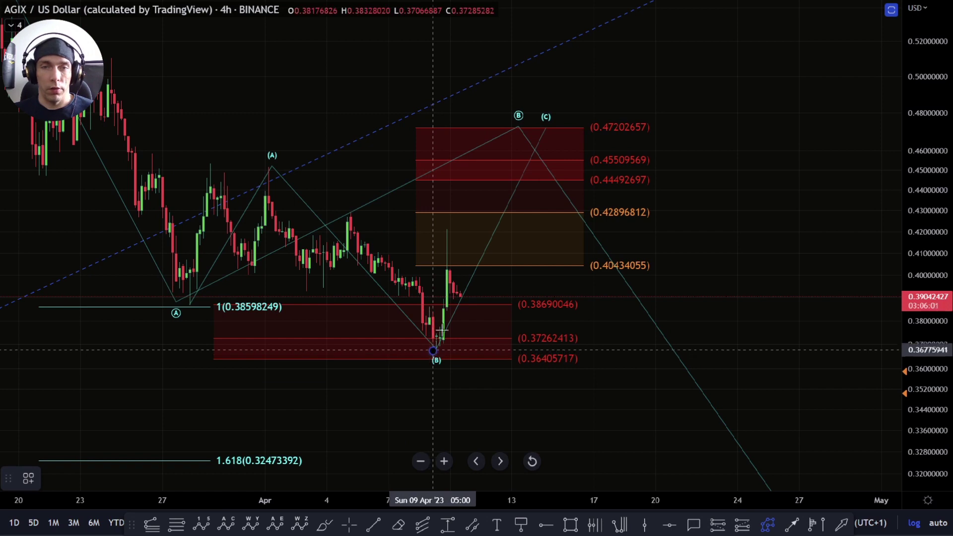
click(434, 350)
click(447, 229)
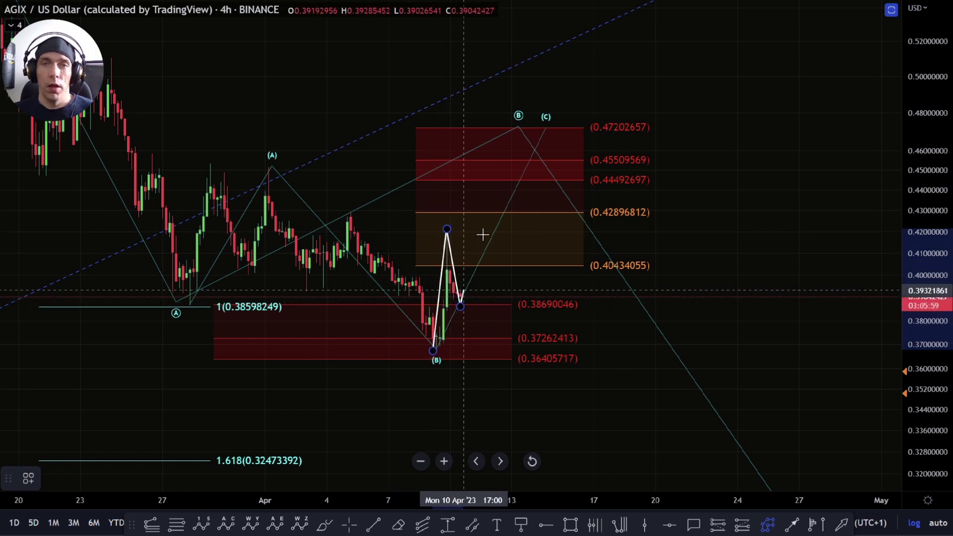
click(495, 155)
click(533, 196)
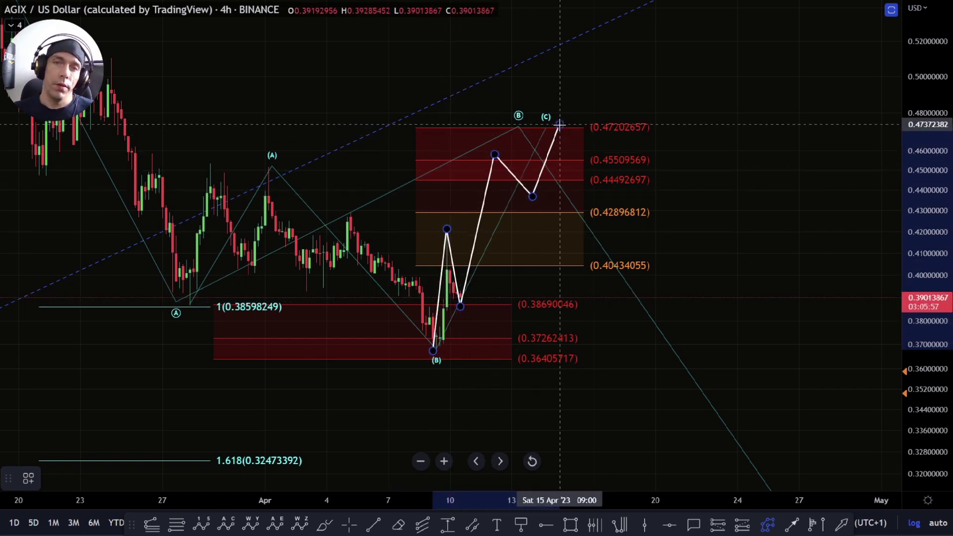
click(560, 124)
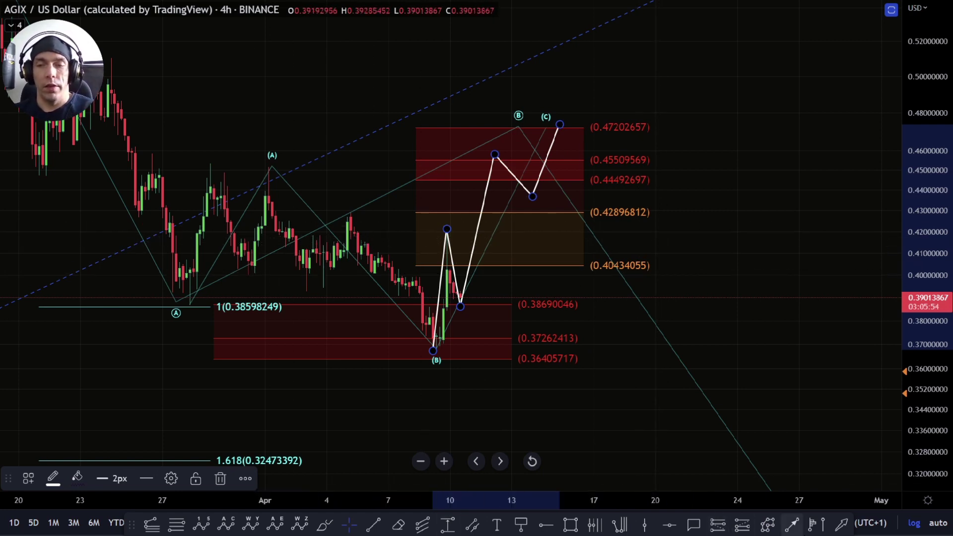
Draw a second polyline from the (C) high down to about 0.353, up to about 0.40, and down to about 0.322
click(768, 525)
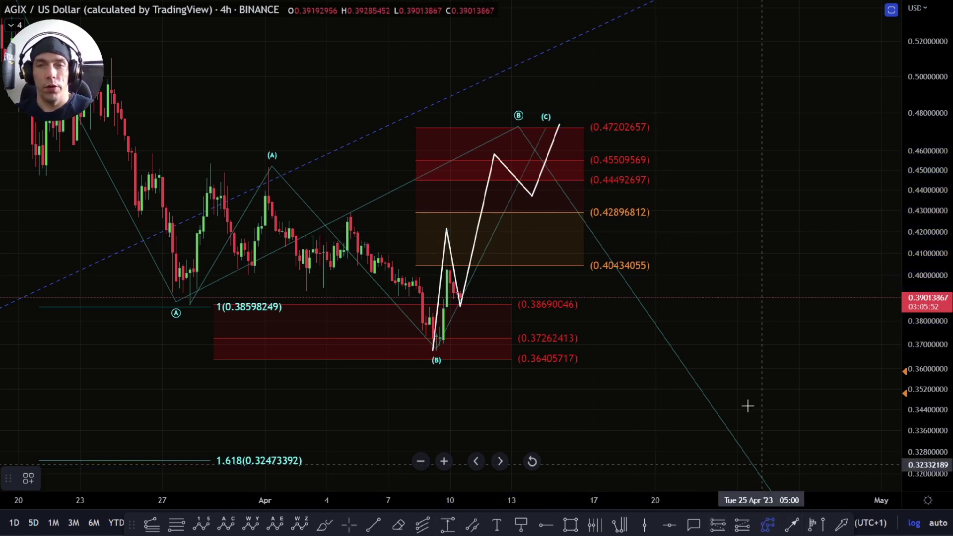
click(557, 124)
click(659, 387)
click(738, 278)
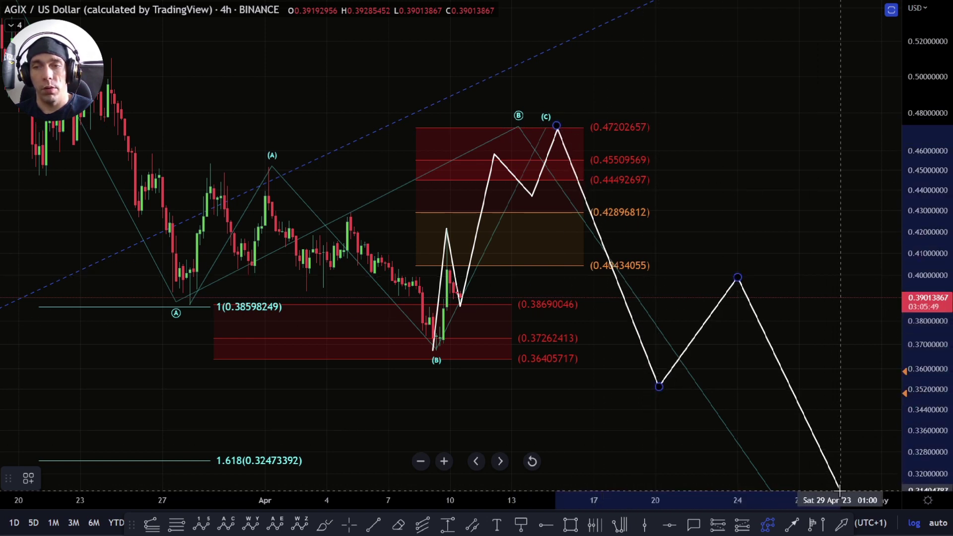
click(834, 469)
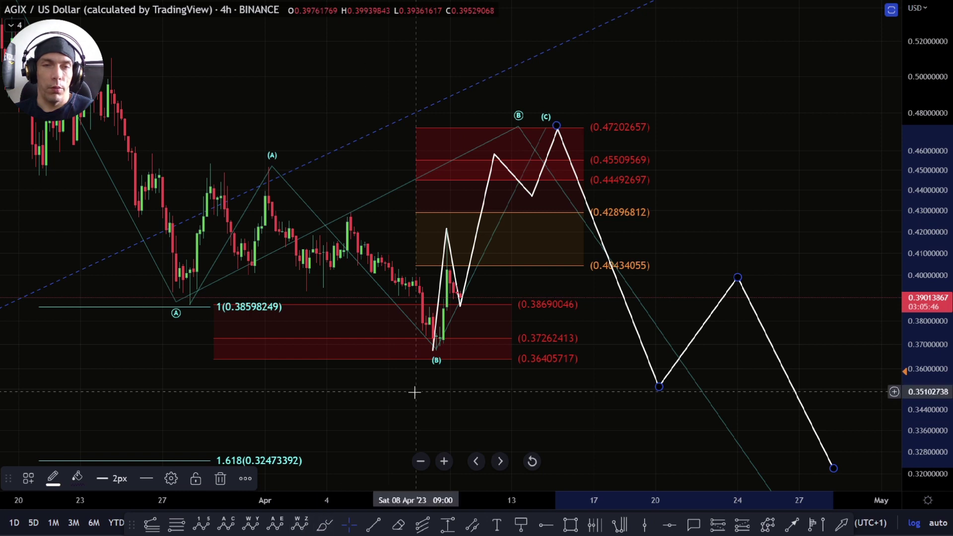
Underline the (B) low with a short Brush stroke across the lower support zone, and delete the stroke
click(324, 525)
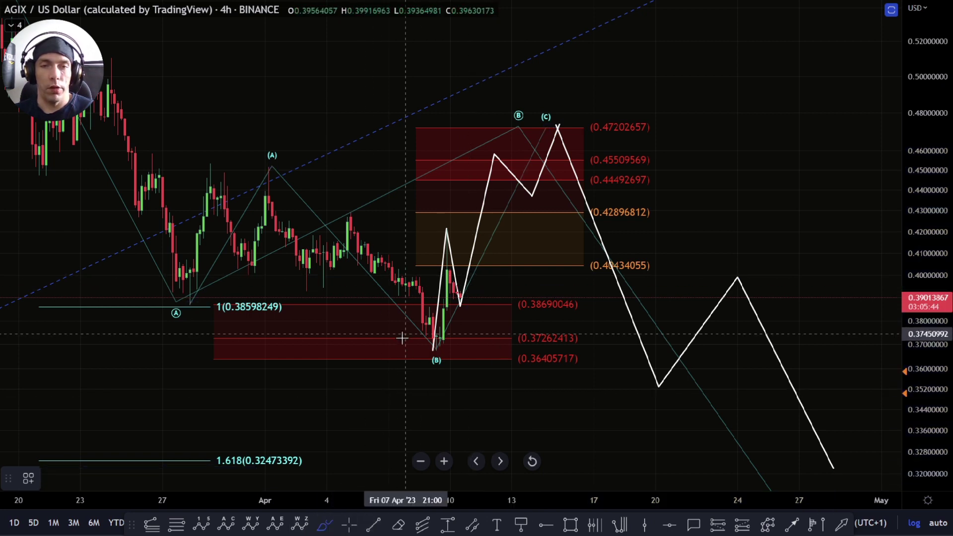
drag(398, 349, 501, 348)
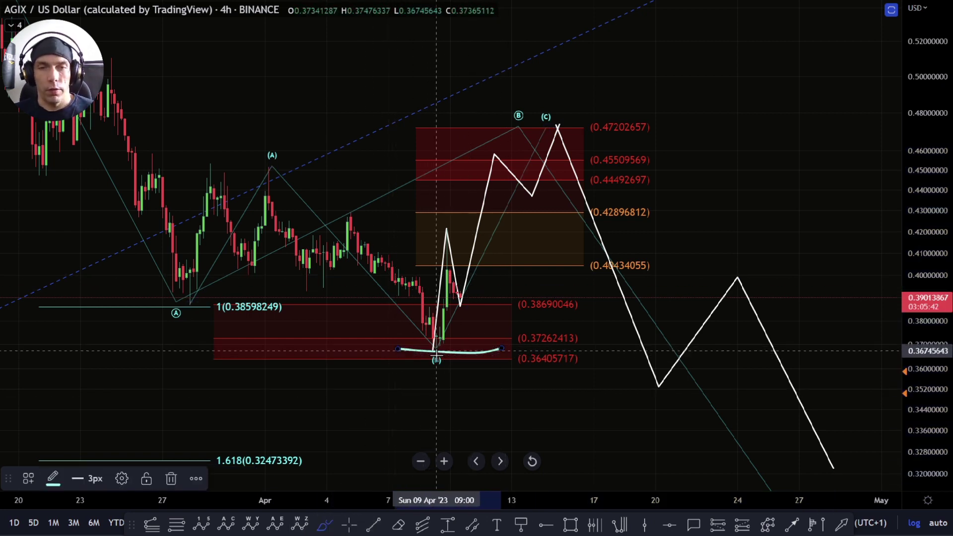
key(Delete)
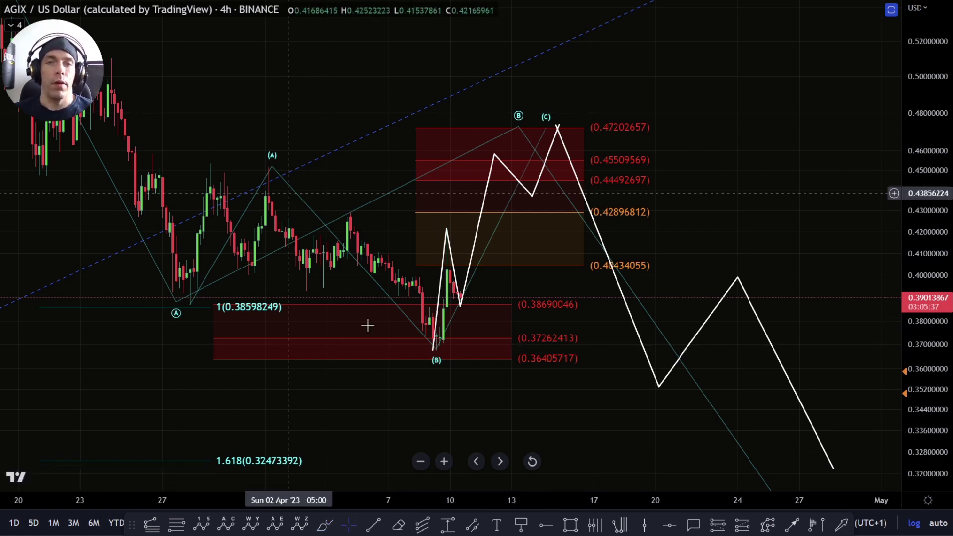
Delete both white projection polylines, the rising zigzag and the falling one
scroll(863, 265, down, 3)
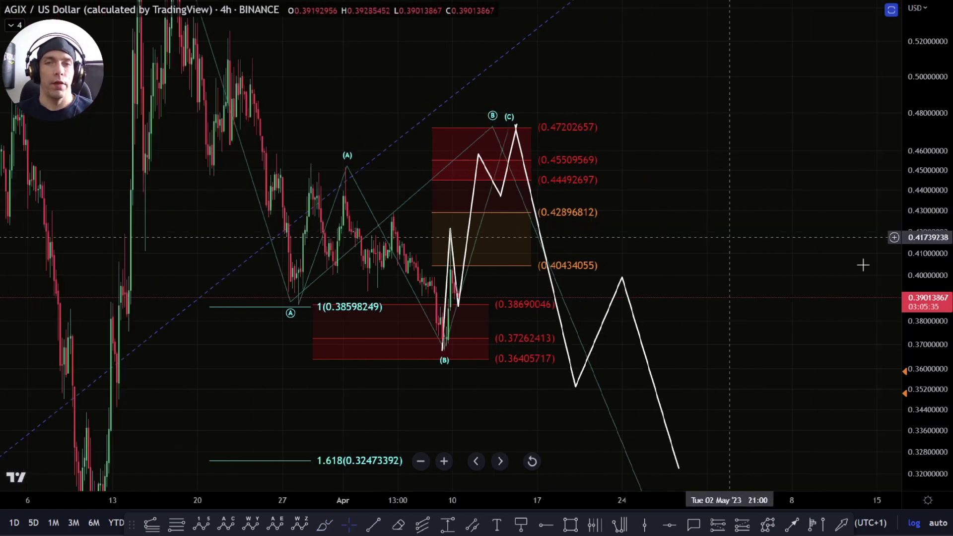
drag(942, 284, 940, 347)
drag(758, 412, 745, 342)
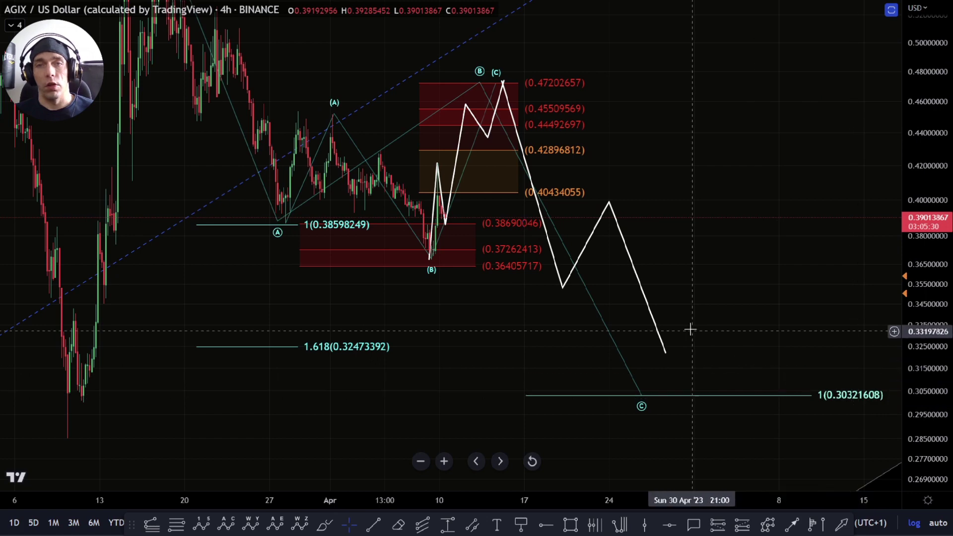
drag(694, 331, 735, 379)
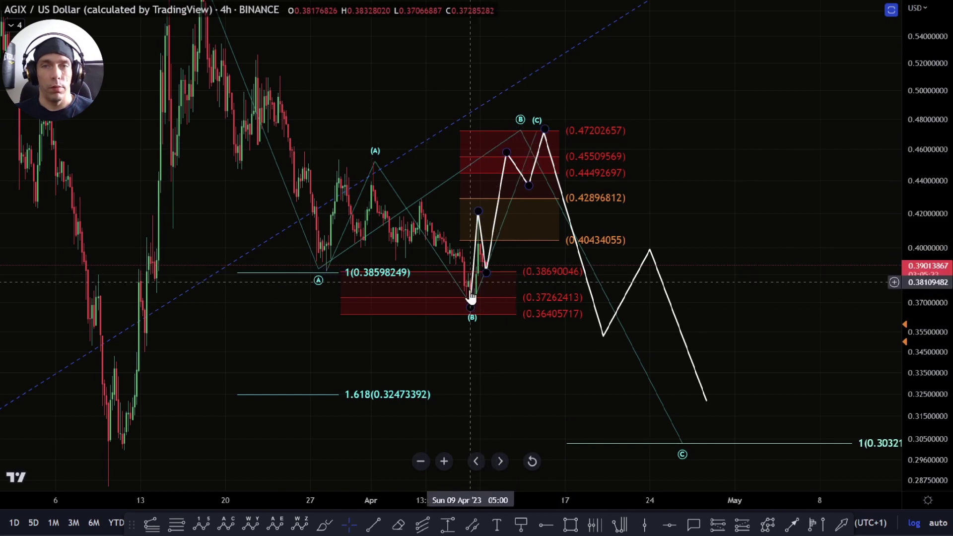
click(529, 189)
key(Delete)
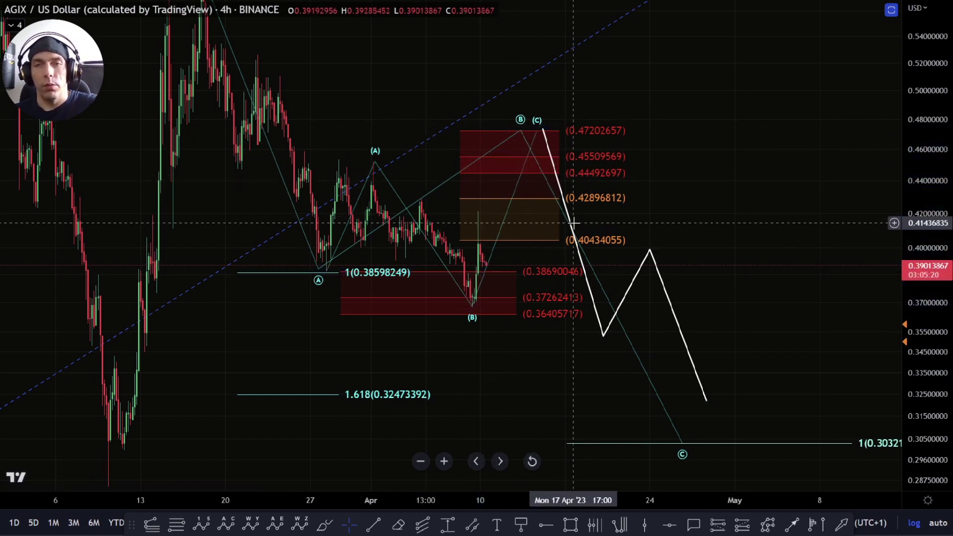
click(632, 284)
key(Delete)
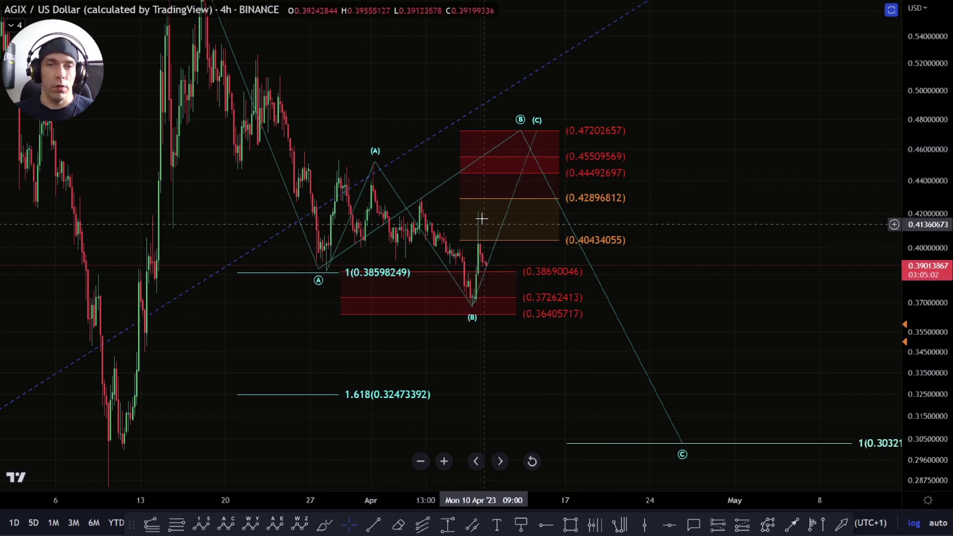
Hide the "flat internals" drawing group and show the "MICRO CORRECTIVE" group instead
right_click(546, 345)
click(594, 401)
scroll(523, 344, down, 2)
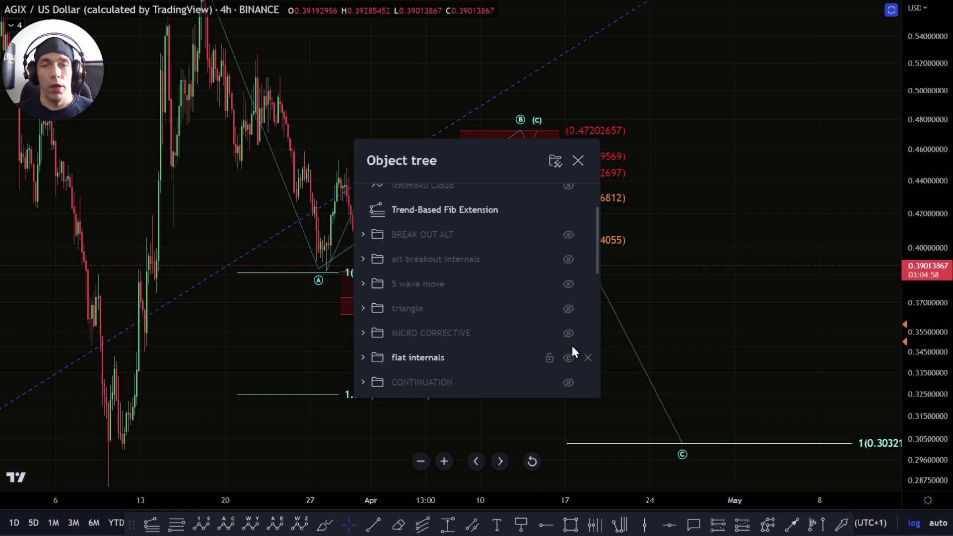
click(570, 356)
click(569, 332)
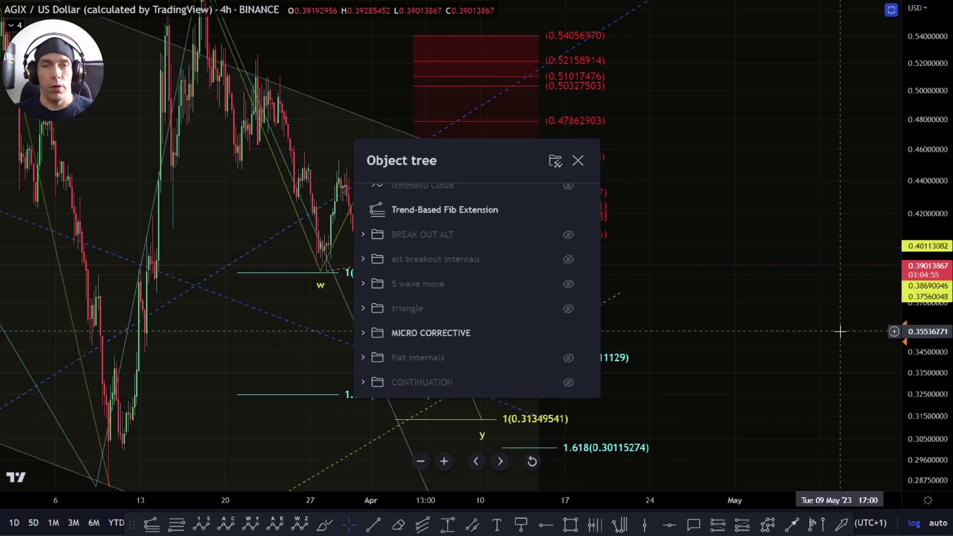
key(Escape)
Circle the 0.43215677 resistance level with the Brush, and delete the circle
scroll(576, 330, up, 5)
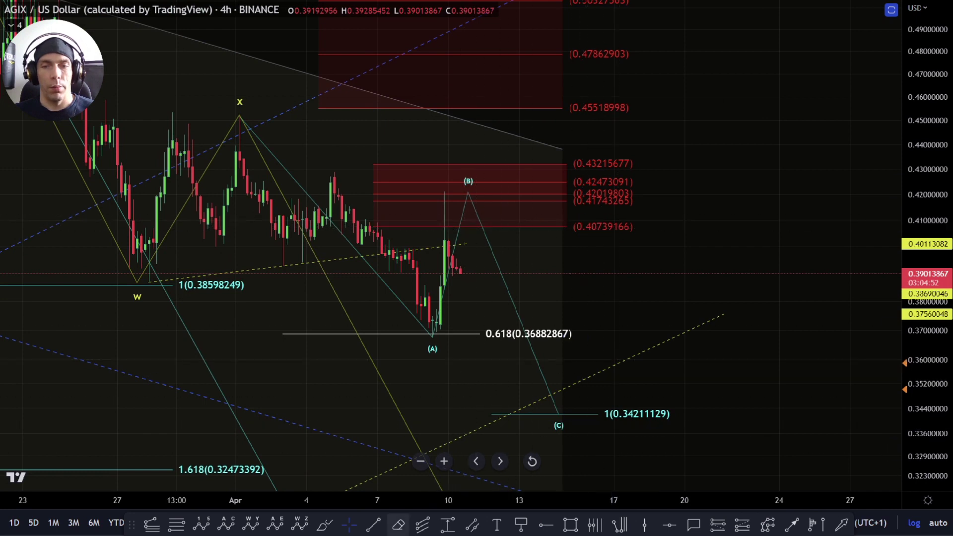
click(326, 526)
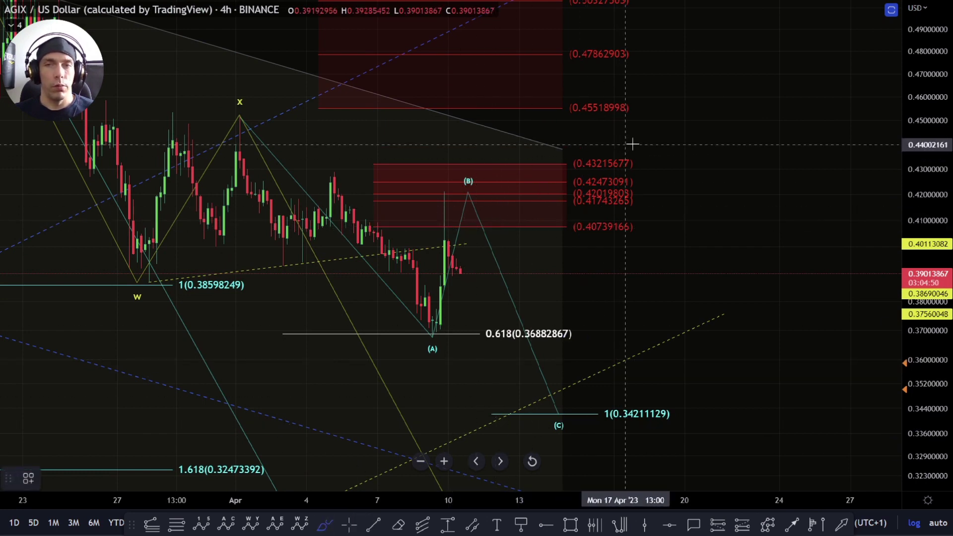
mouse_move(631, 144)
mouse_down()
mouse_move(572, 158)
mouse_move(631, 175)
mouse_move(627, 145)
mouse_up()
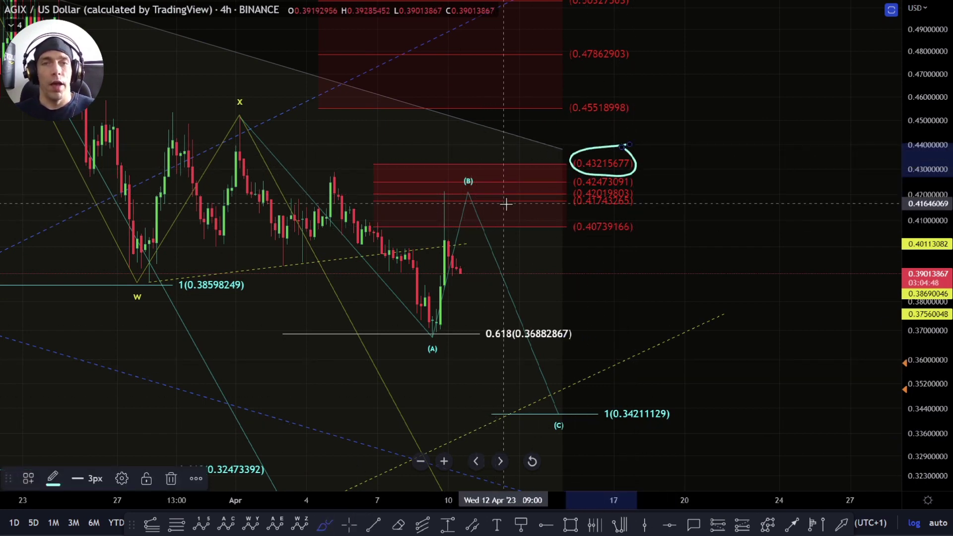
key(Delete)
Sketch temporary Brush strokes along the decline from wave X and from the (A) low towards (C), undoing the first stroke
mouse_move(245, 106)
mouse_down()
mouse_move(227, 116)
mouse_move(236, 105)
mouse_move(287, 248)
mouse_move(350, 182)
mouse_up()
key(ctrl+z)
mouse_move(431, 349)
mouse_down()
mouse_move(473, 185)
mouse_move(588, 428)
mouse_up()
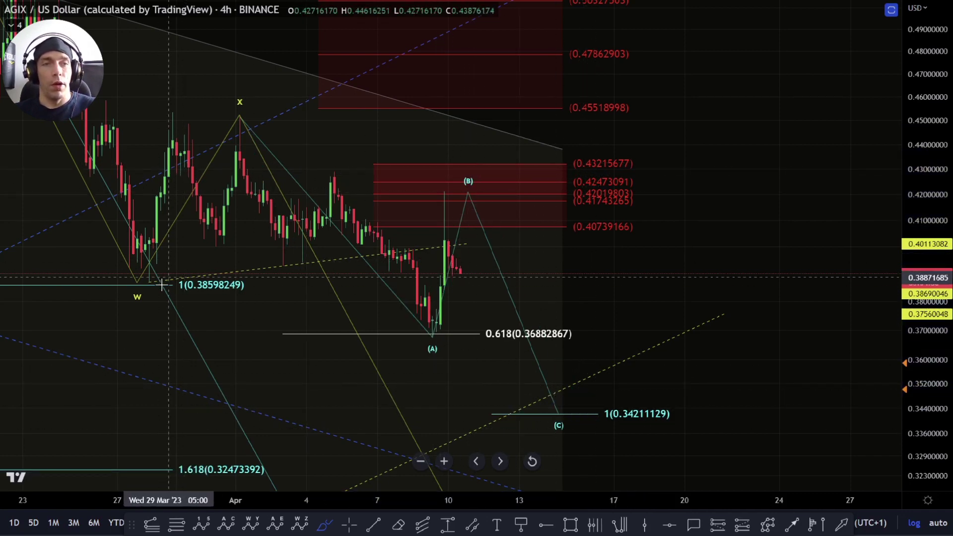
Sketch a Brush curve from the w low through X and (A) up to the 0.47862903 level, and underline that level
mouse_move(157, 277)
mouse_down()
mouse_move(234, 115)
mouse_move(428, 332)
mouse_move(460, 57)
mouse_move(440, 48)
mouse_up()
drag(915, 145, 880, 215)
scroll(795, 199, down, 2)
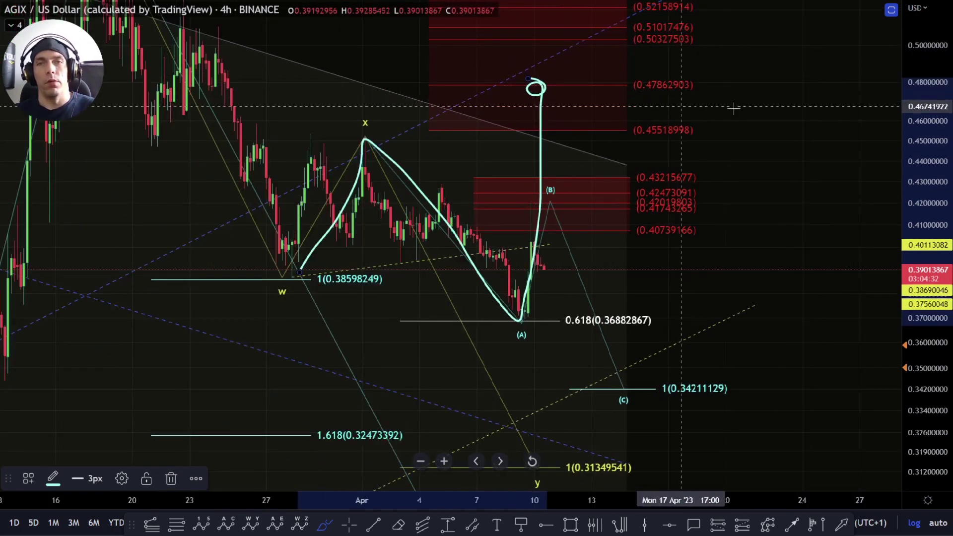
drag(946, 158, 945, 172)
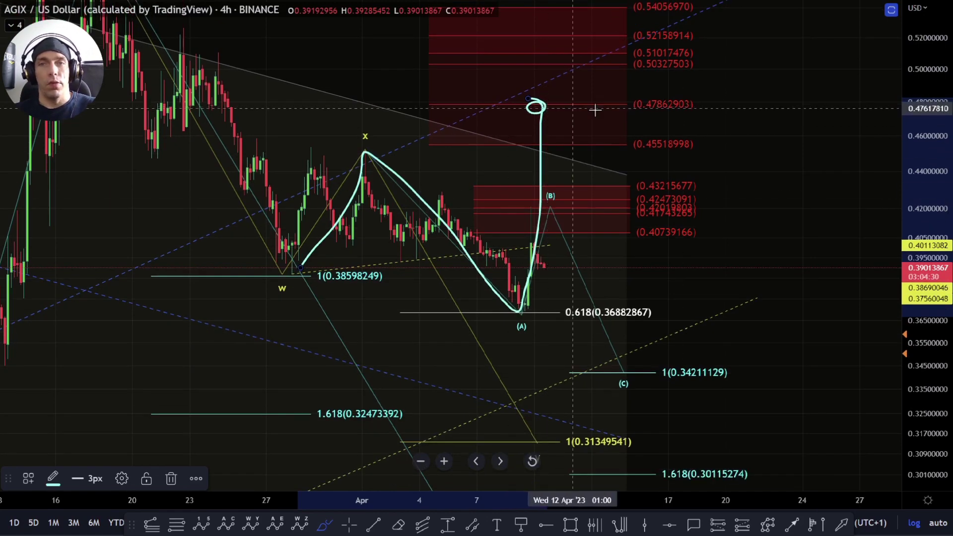
drag(632, 114, 671, 115)
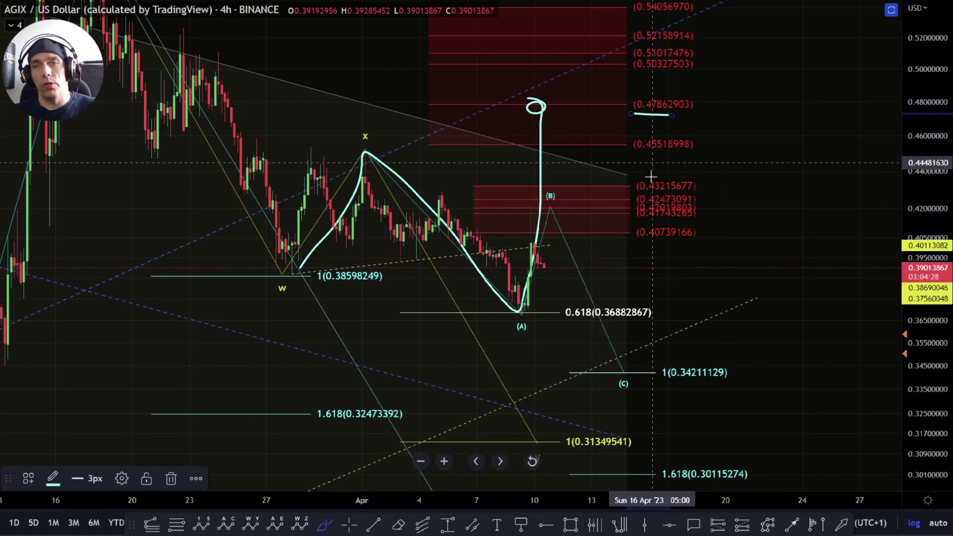
Undo the Brush curve through X and (A), its end circle and the underline at the 0.47862903 level
key(ctrl+z)
key(ctrl+z)
key(ctrl+z)
key(ctrl+z)
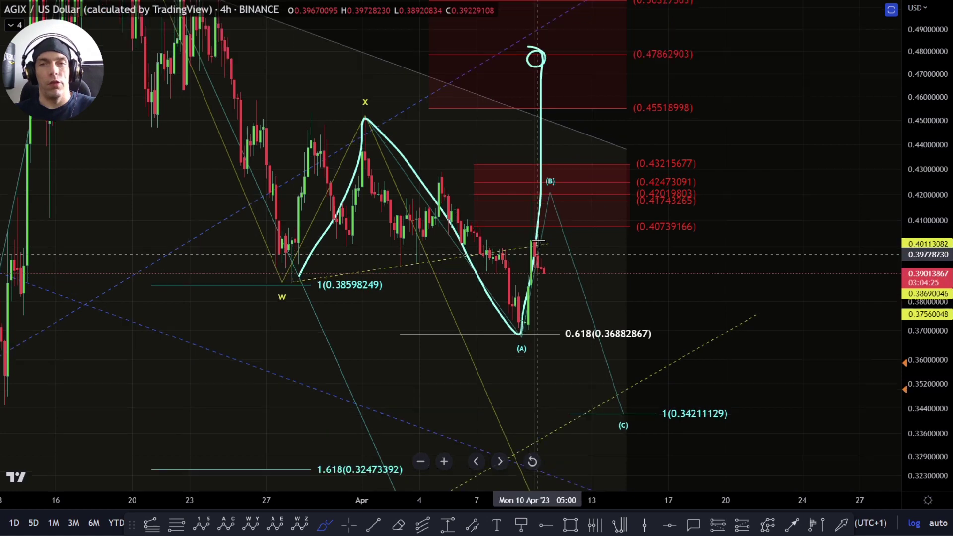
drag(946, 233, 946, 281)
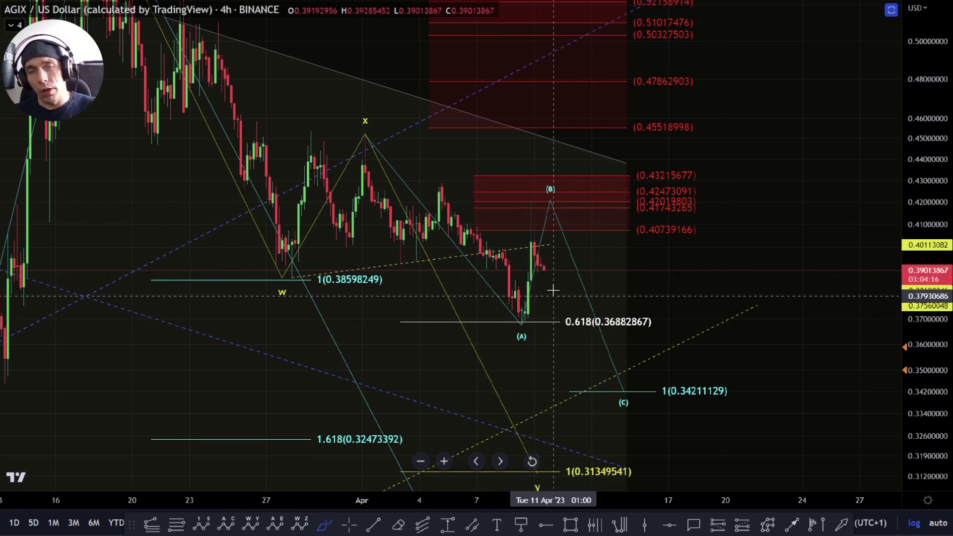
Switch the chart interval to 1 hour
text(1H)
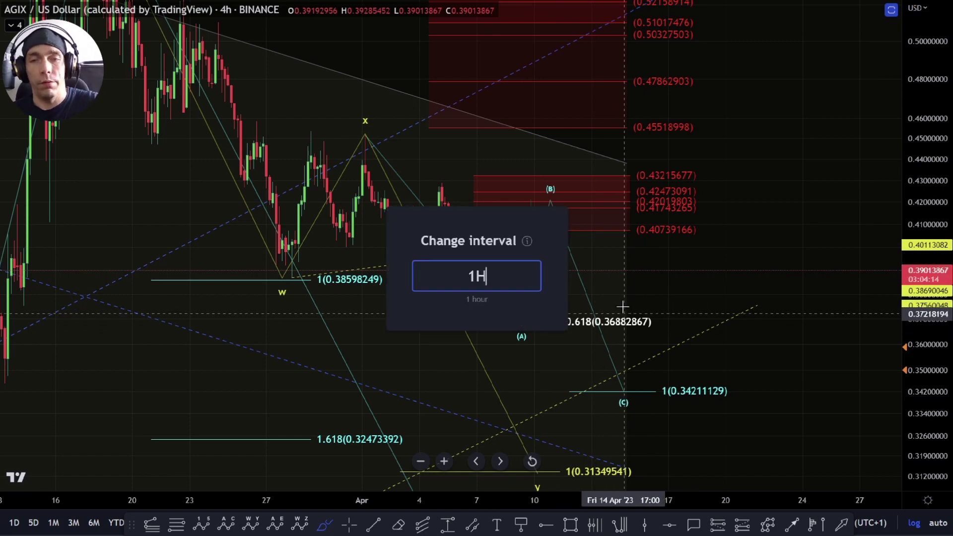
key(Return)
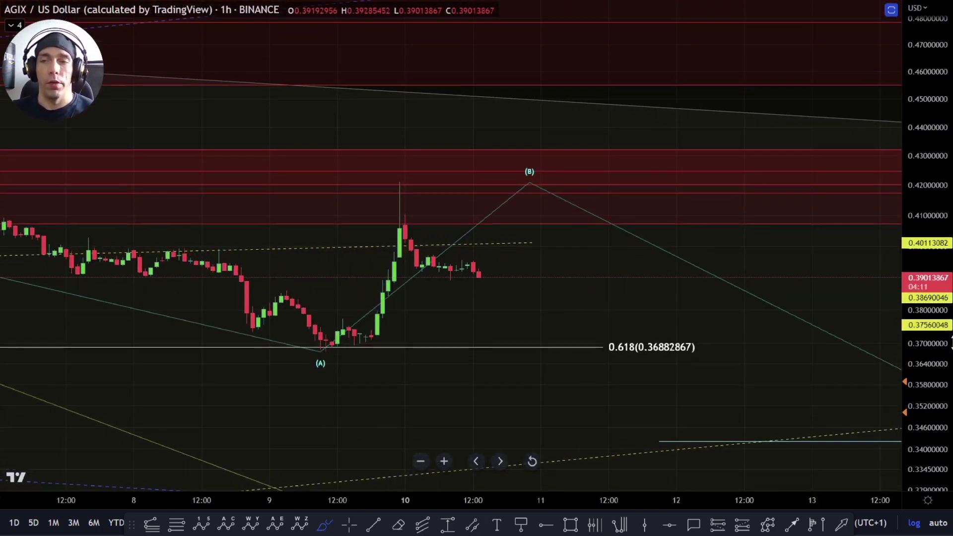
scroll(734, 315, down, 5)
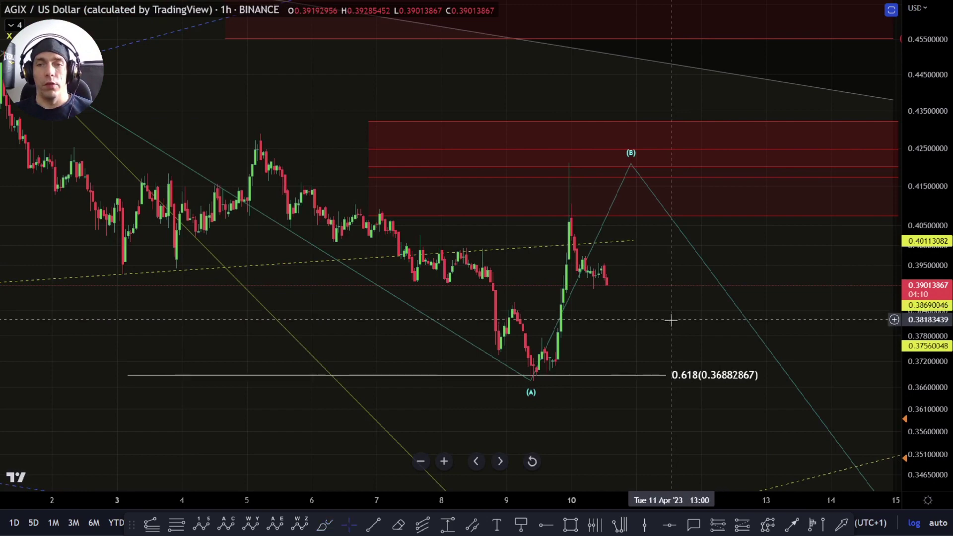
right_click(680, 328)
click(703, 402)
scroll(462, 309, down, 3)
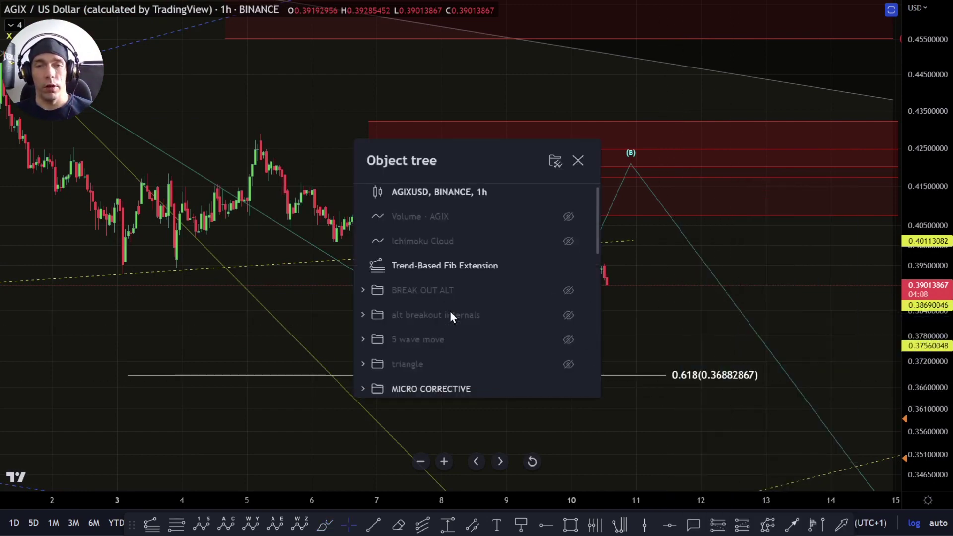
click(238, 311)
Examine the micro corrective count from the (x) high down to the (C) target at 0.34211129
scroll(214, 307, down, 5)
scroll(216, 307, down, 6)
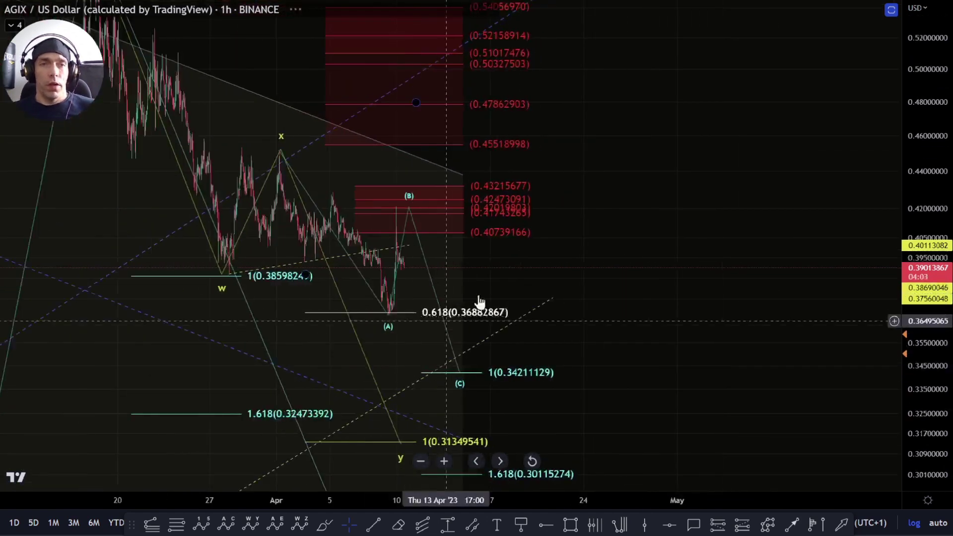
drag(703, 271, 714, 275)
drag(926, 273, 926, 350)
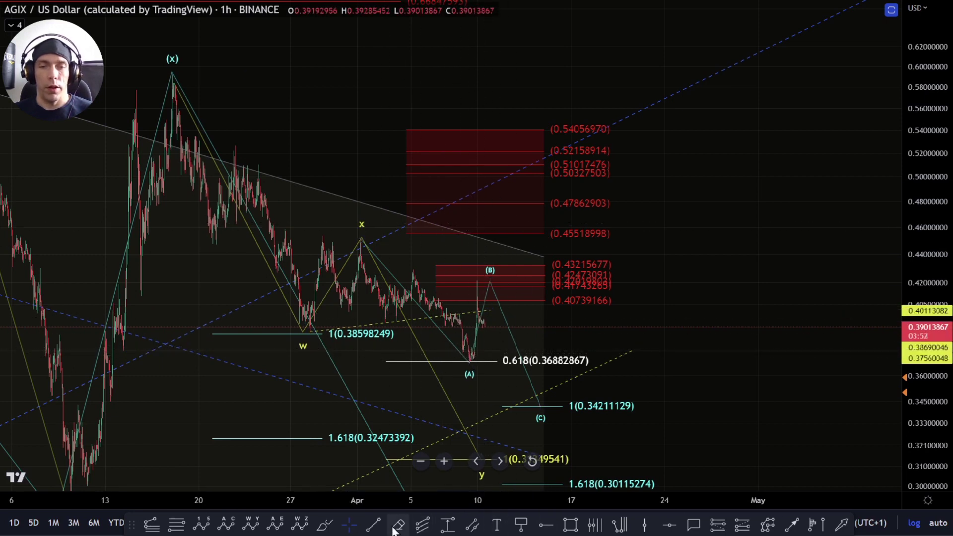
click(324, 525)
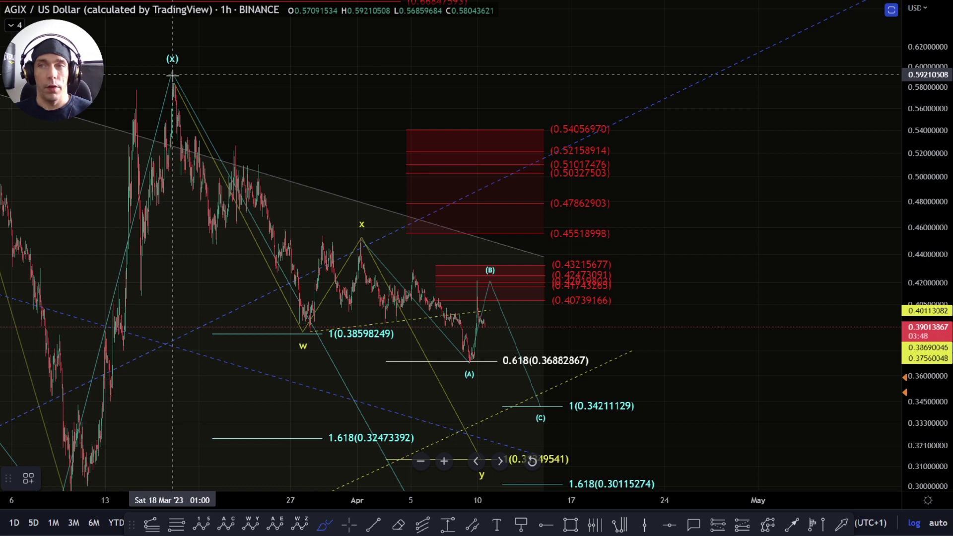
Hide the MICRO CORRECTIVE drawing group and show the MICRO 5 WAVE group in the object tree
right_click(341, 172)
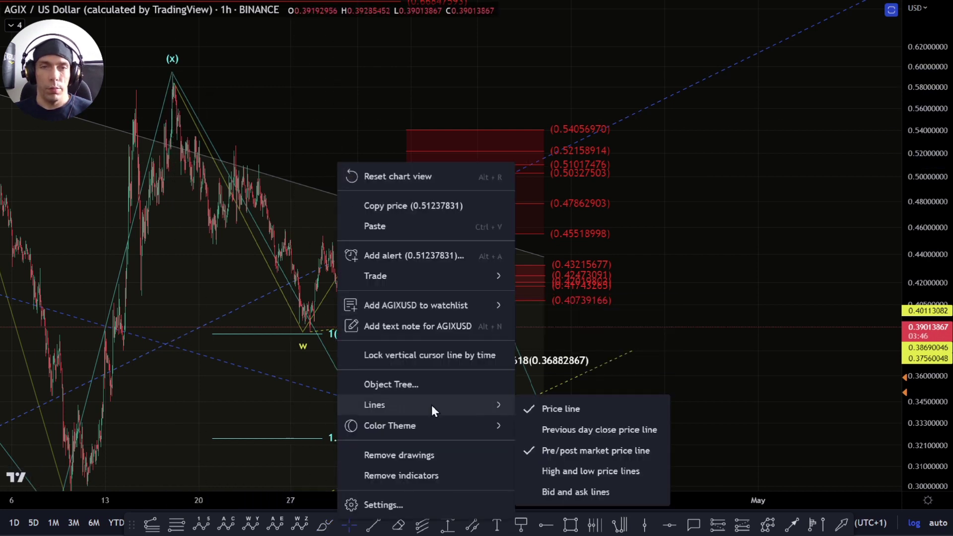
click(422, 384)
scroll(447, 308, down, 1)
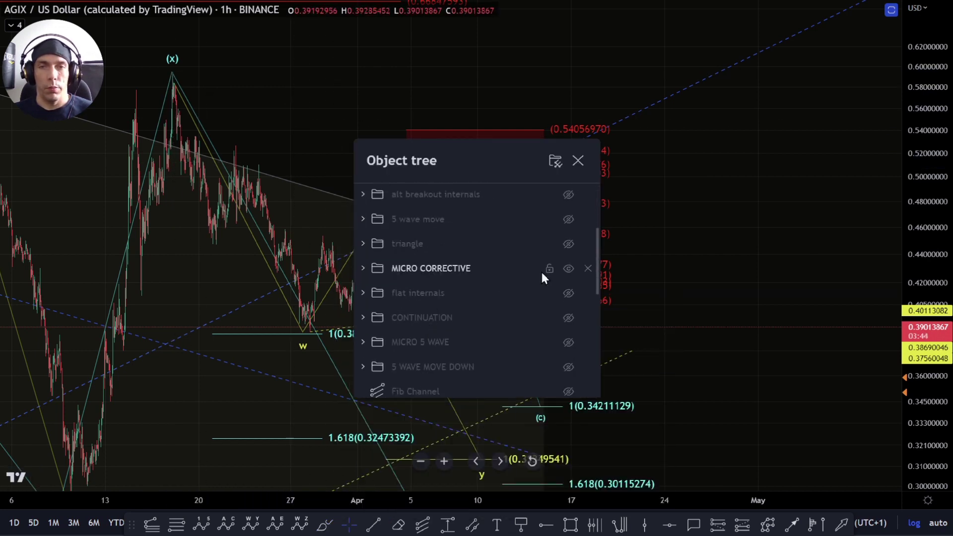
click(568, 272)
click(570, 220)
click(570, 220)
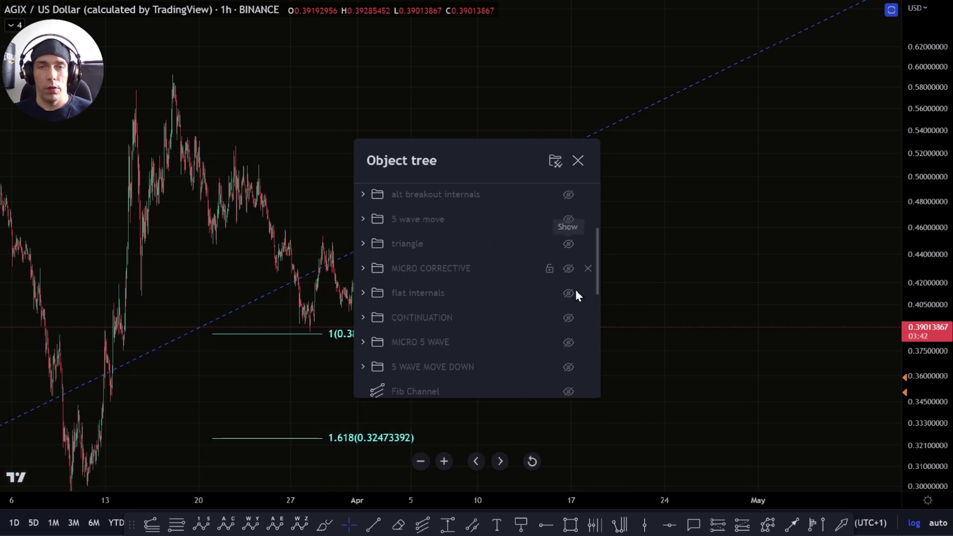
scroll(572, 304, down, 1)
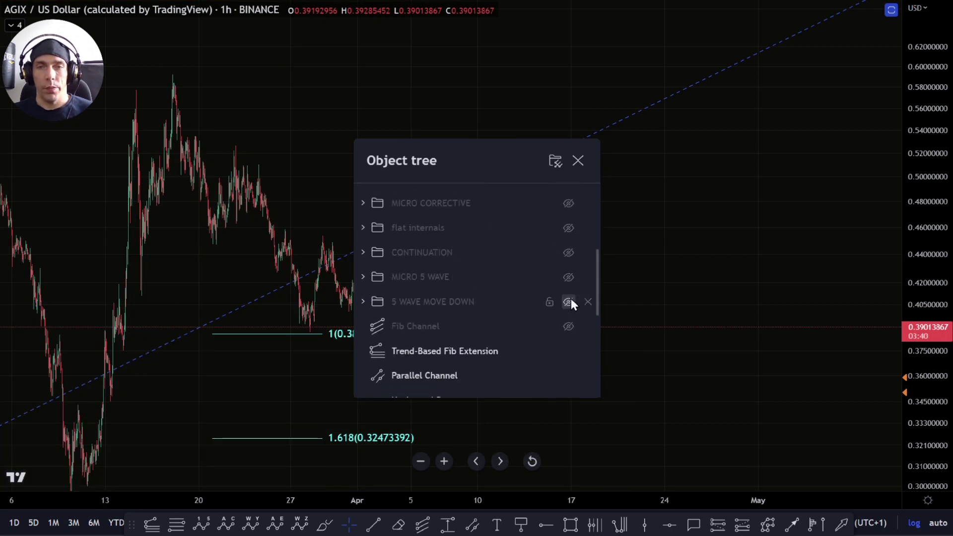
click(568, 277)
key(Escape)
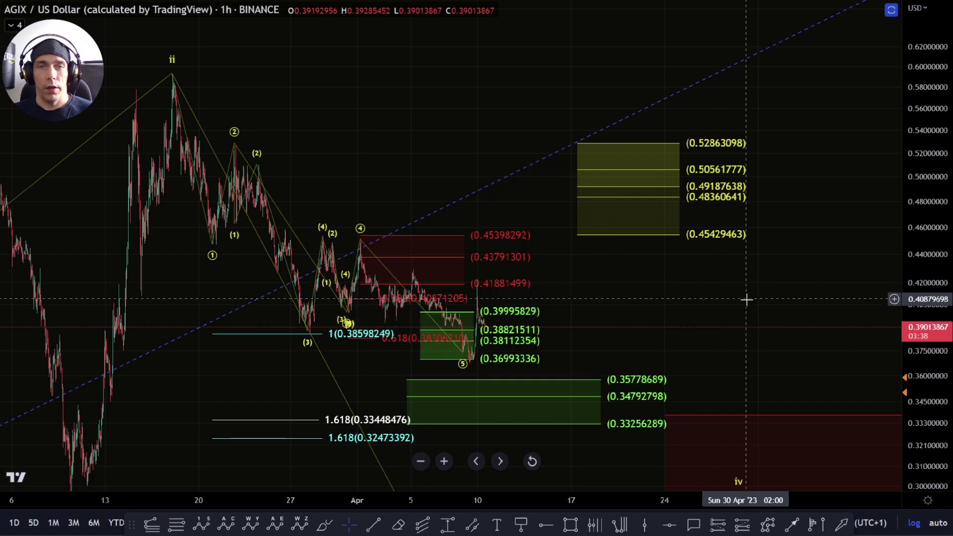
Examine the micro five-wave count from wave i through ii down to the iii target at 0.19219199 and the iv zone
scroll(819, 293, down, 3)
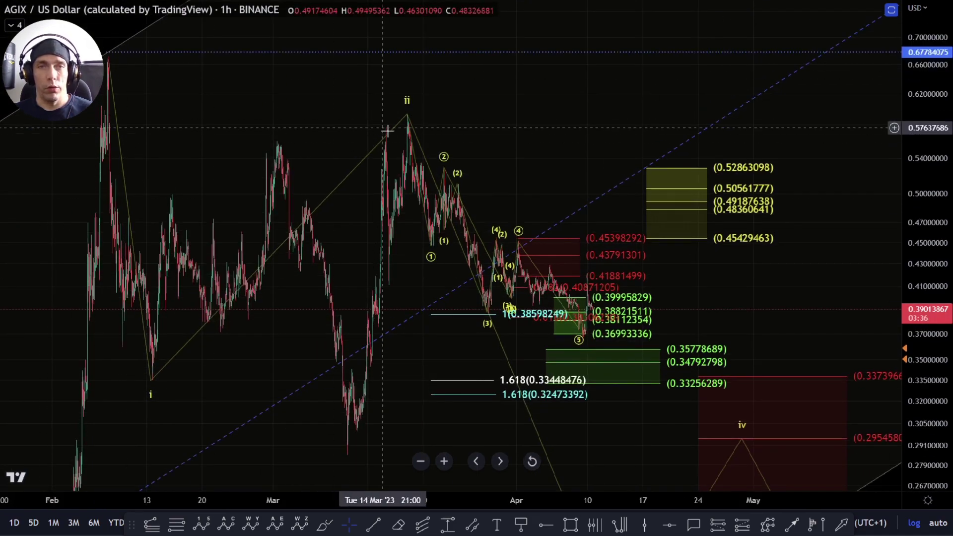
drag(450, 355, 310, 118)
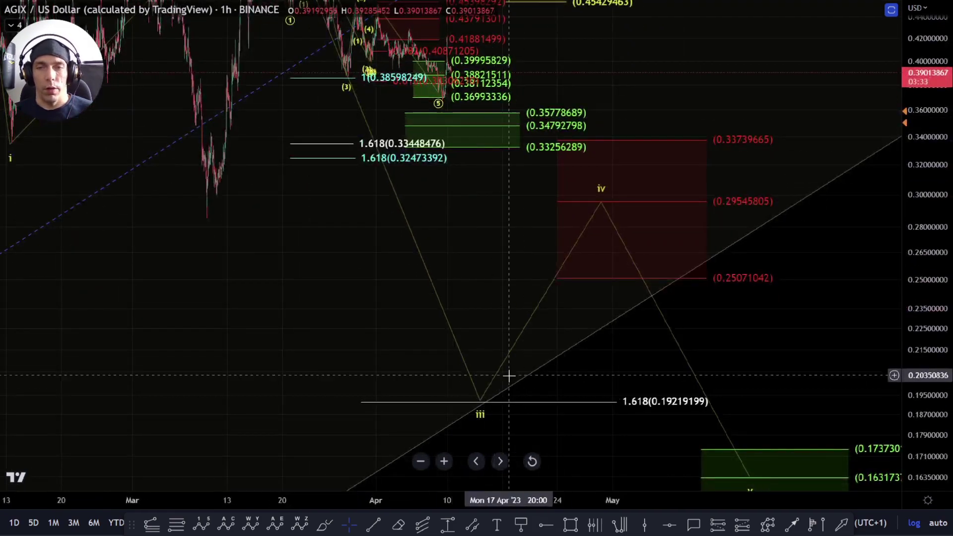
drag(495, 274, 515, 386)
scroll(450, 270, up, 5)
drag(924, 305, 924, 186)
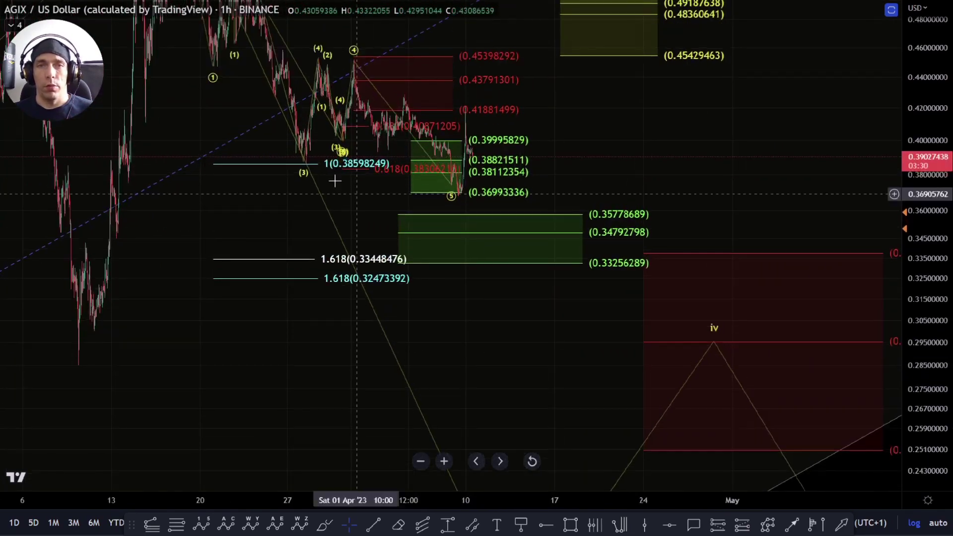
drag(576, 131, 609, 199)
Hide the MICRO 5 WAVE drawing group and show the 5 WAVE MOVE DOWN group in the object tree
right_click(611, 219)
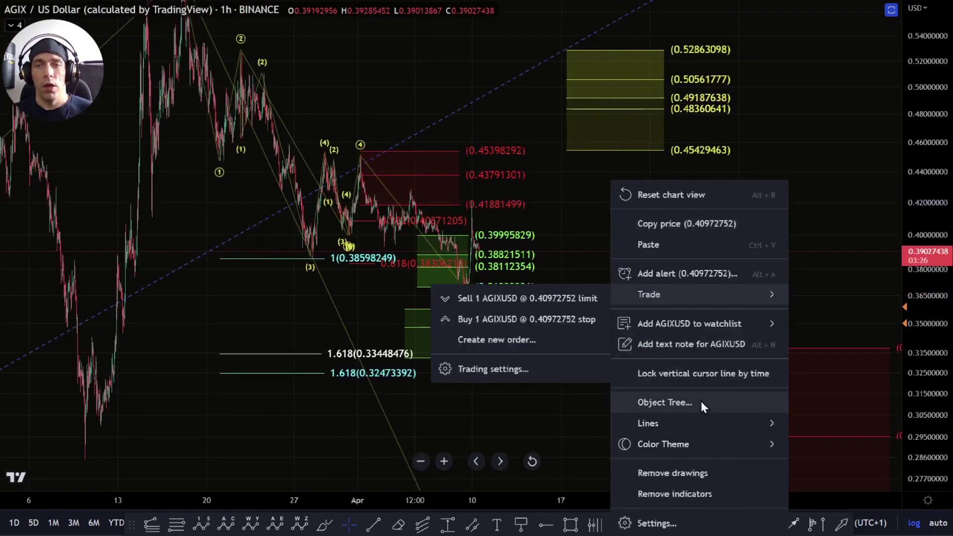
click(701, 401)
scroll(570, 310, down, 3)
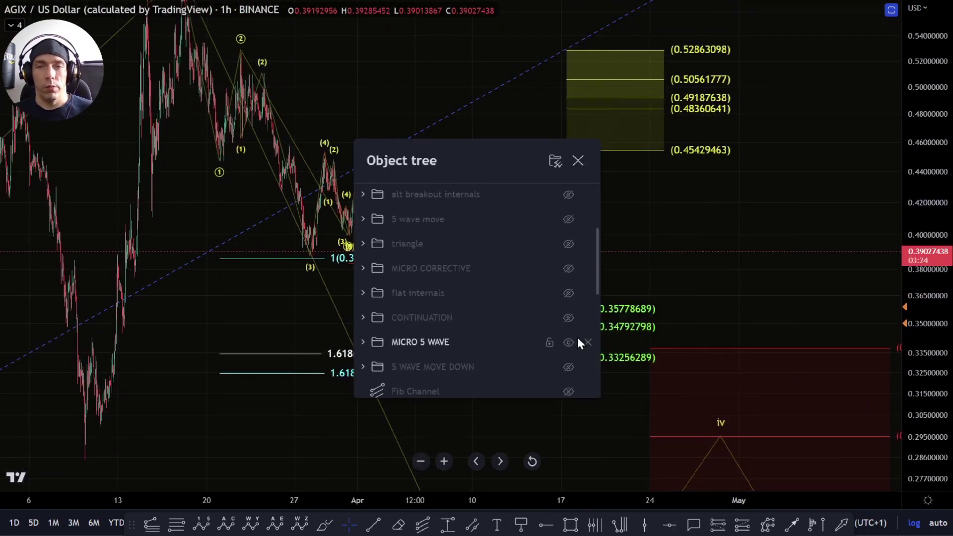
click(569, 343)
click(570, 367)
click(862, 273)
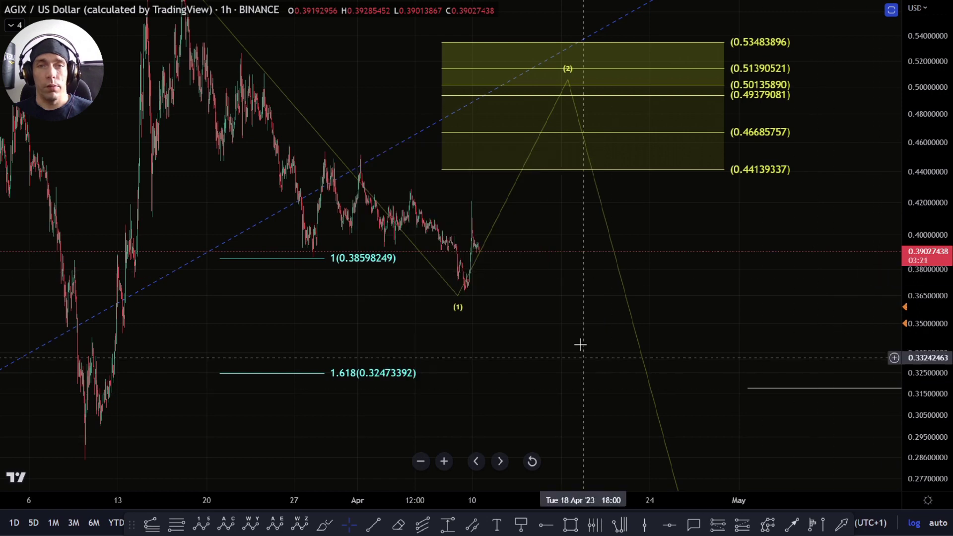
Sketch a Brush path from the wave (1) low up to 0.44139337, back down, and up into the yellow wave (2) zone
drag(551, 301, 519, 345)
scroll(501, 347, down, 4)
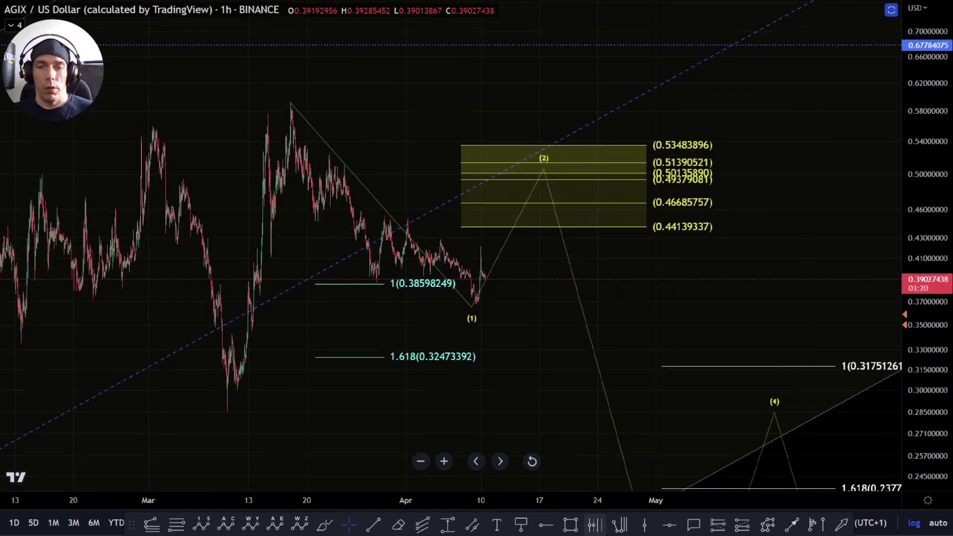
click(327, 529)
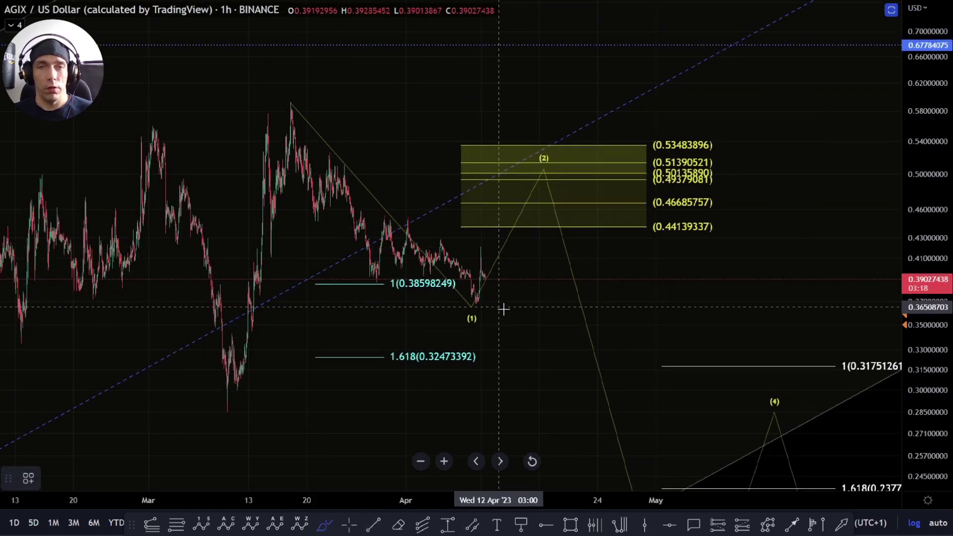
mouse_move(478, 300)
mouse_down()
mouse_move(502, 221)
mouse_move(562, 168)
mouse_up()
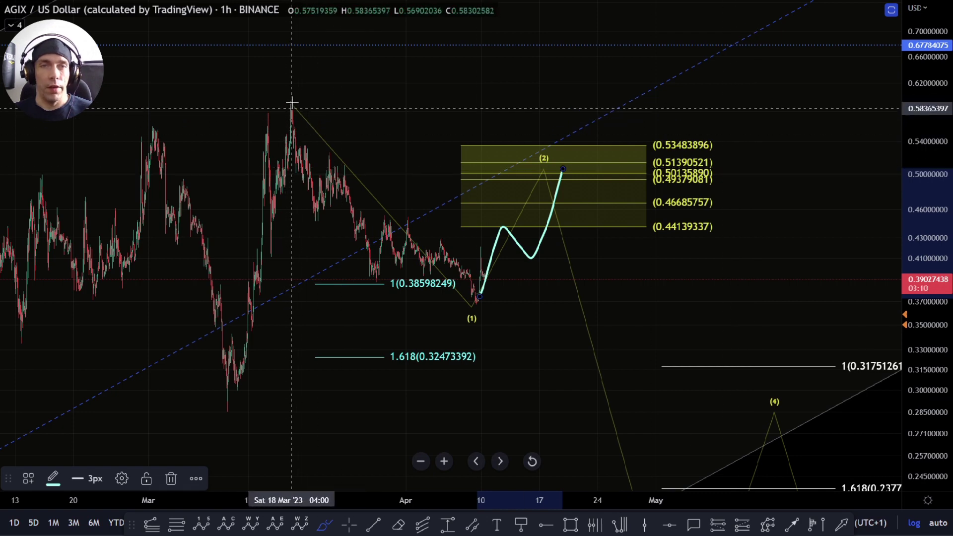
scroll(292, 103, up, 1)
scroll(291, 103, down, 2)
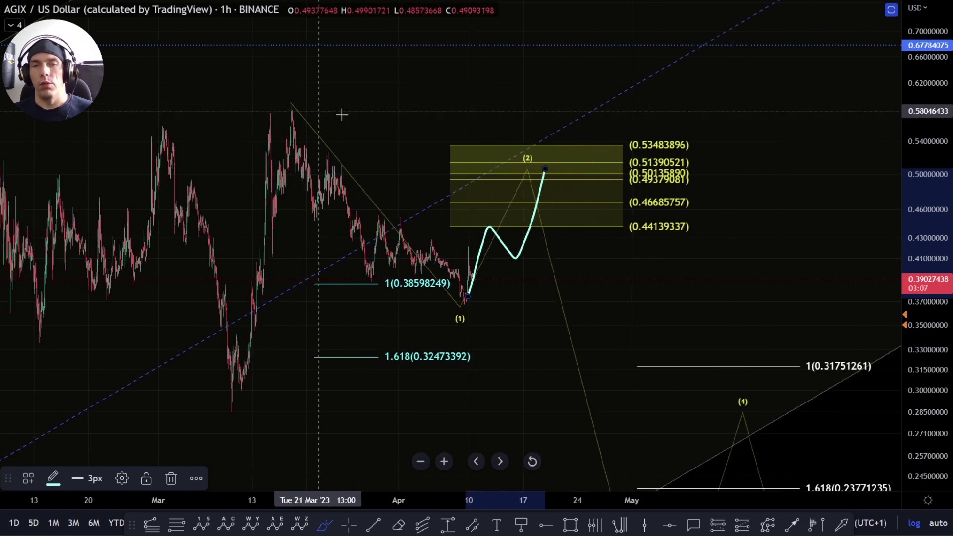
Sketch a Brush stroke down from the March high, undo it, and delete the rising Brush path into the wave (2) zone
mouse_move(307, 108)
mouse_down()
mouse_move(464, 278)
mouse_move(540, 200)
mouse_move(624, 323)
mouse_move(675, 475)
mouse_up()
key(ctrl+z)
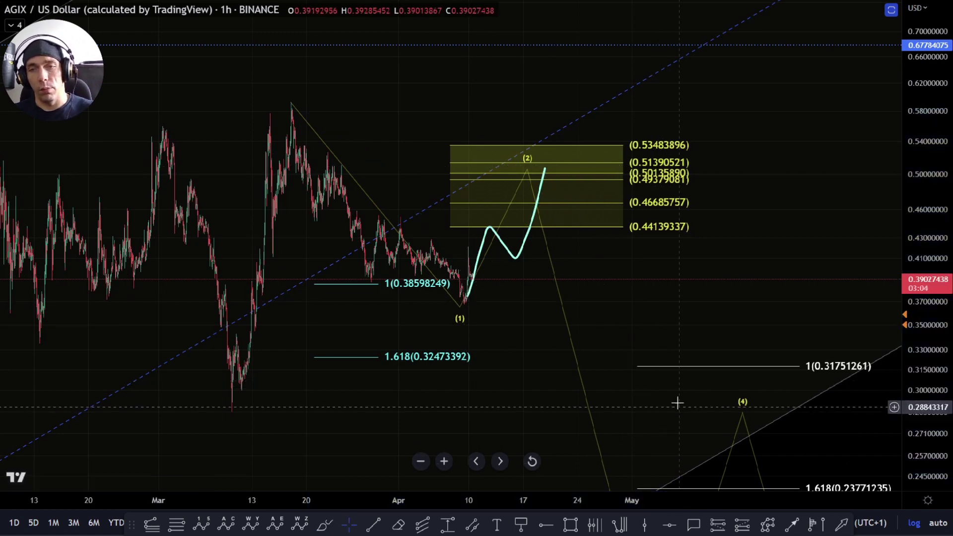
drag(678, 403, 624, 360)
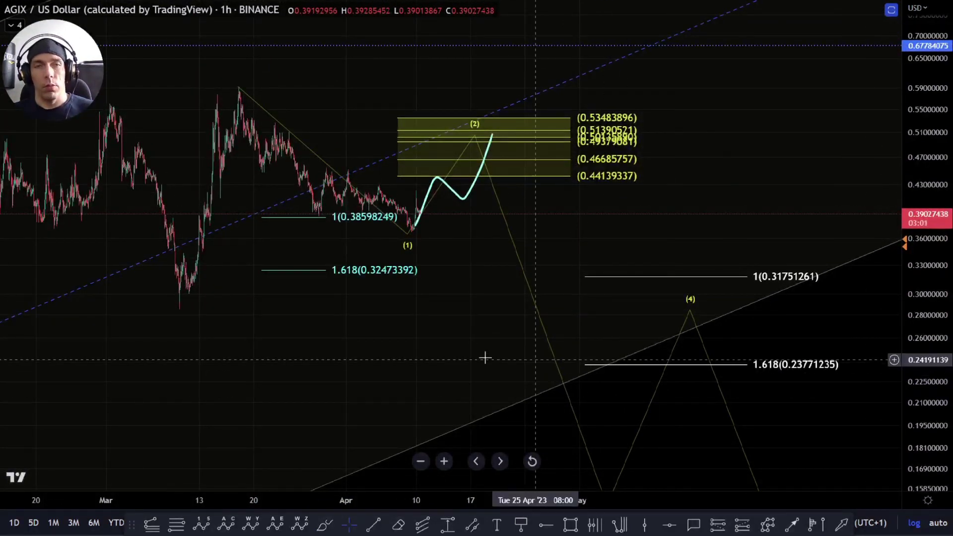
drag(485, 357, 572, 410)
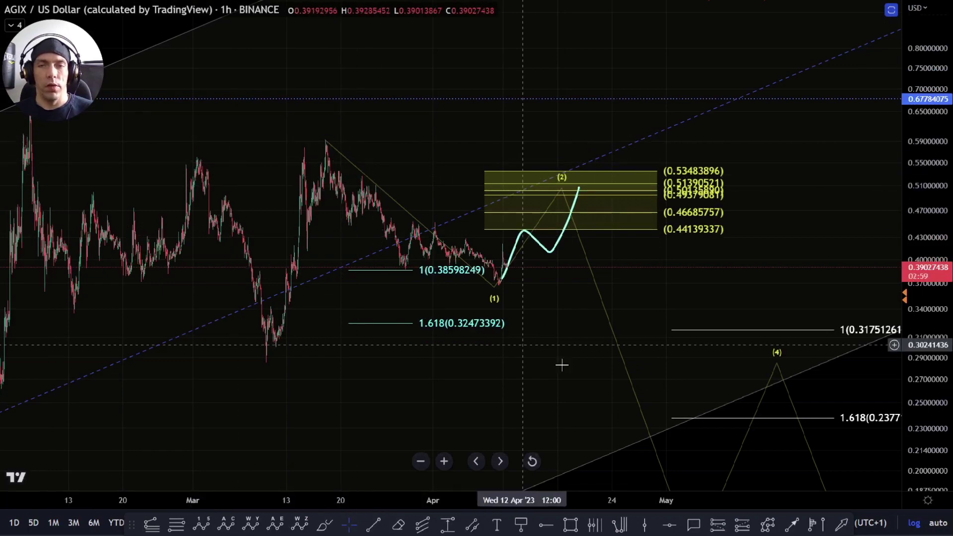
drag(562, 366, 538, 273)
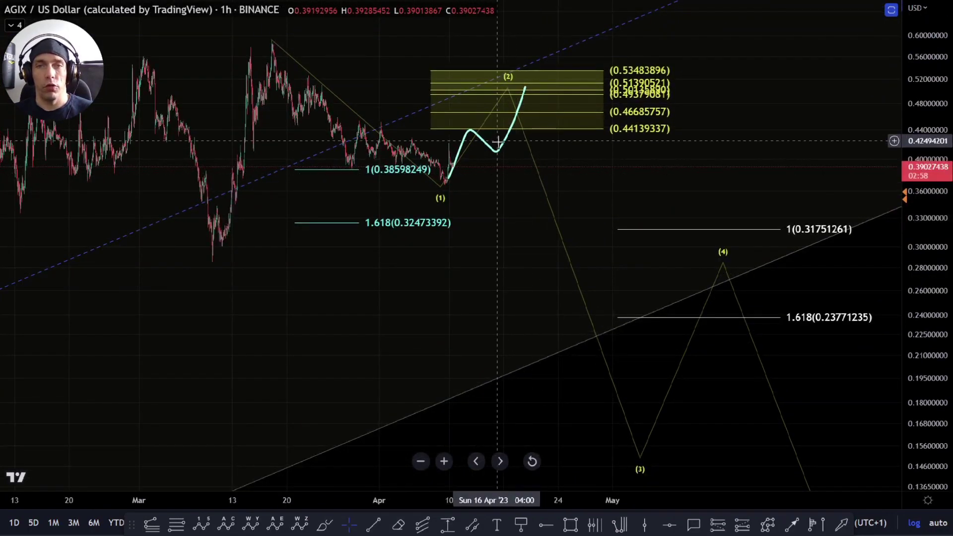
key(Delete)
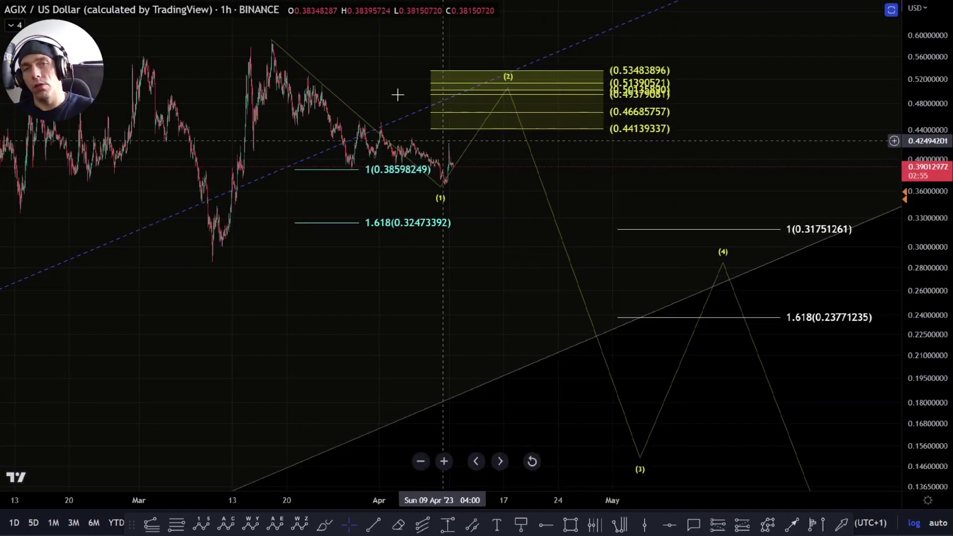
Check the wave (3) and (4) targets, hide the 5 WAVE MOVE DOWN group and show the MICRO 5 WAVE group again
drag(513, 252, 506, 185)
drag(704, 382, 618, 392)
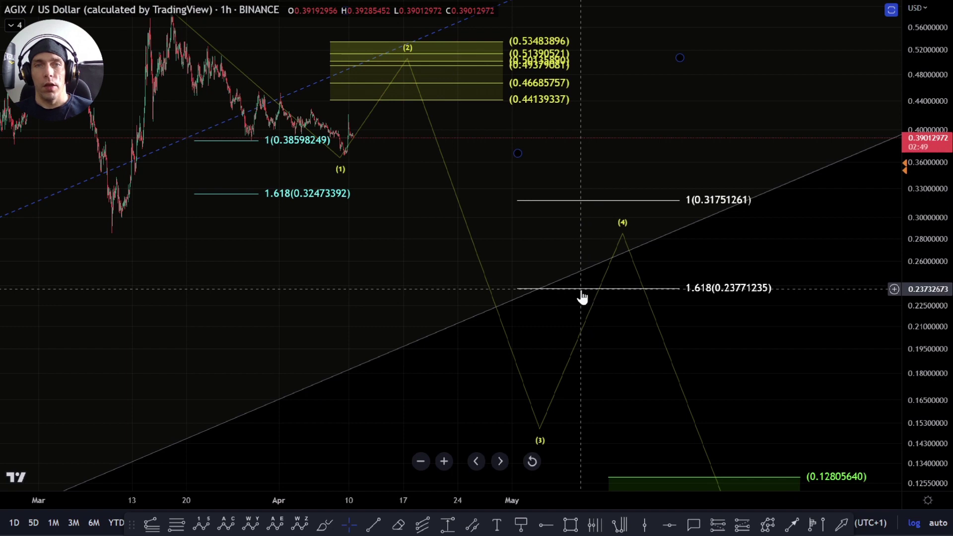
drag(692, 343, 663, 415)
right_click(525, 273)
click(580, 404)
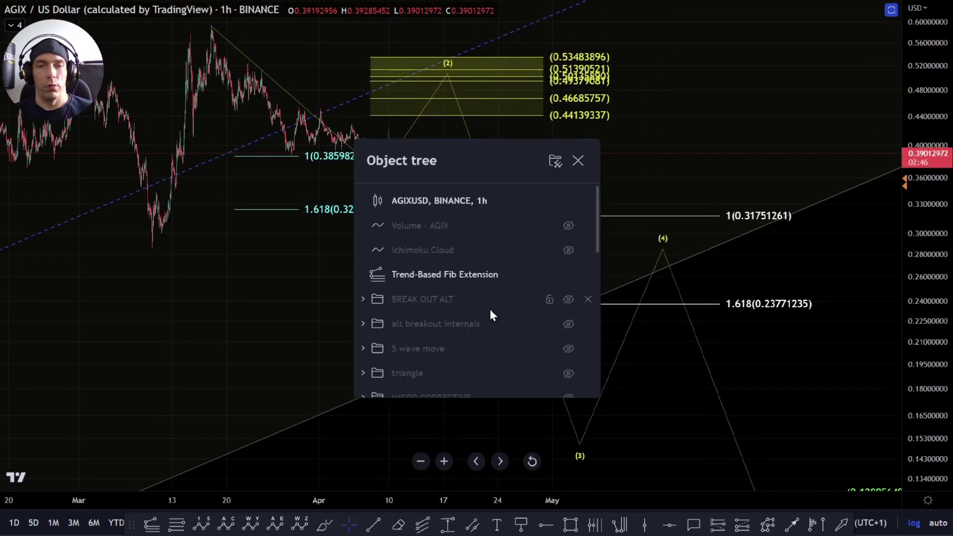
scroll(491, 305, down, 2)
scroll(546, 298, down, 3)
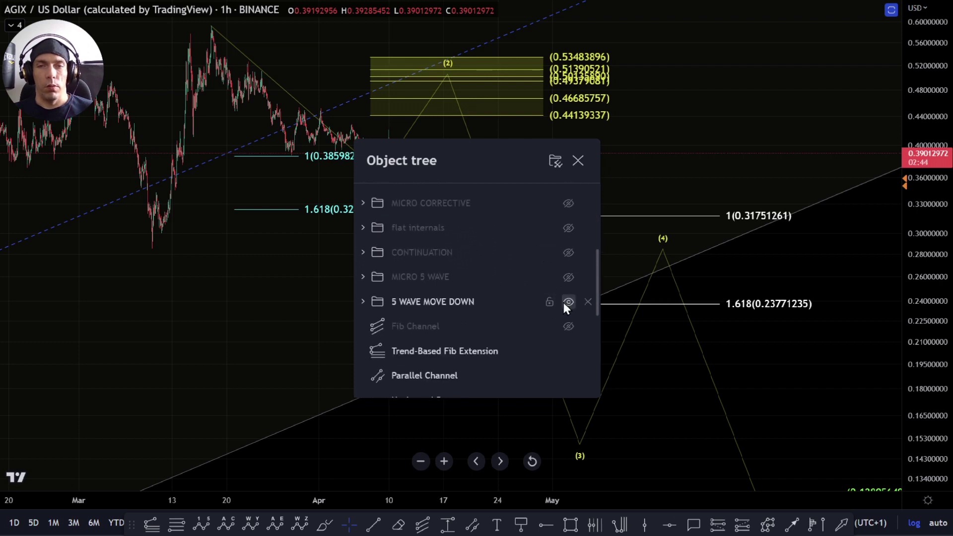
click(567, 302)
click(567, 277)
key(Escape)
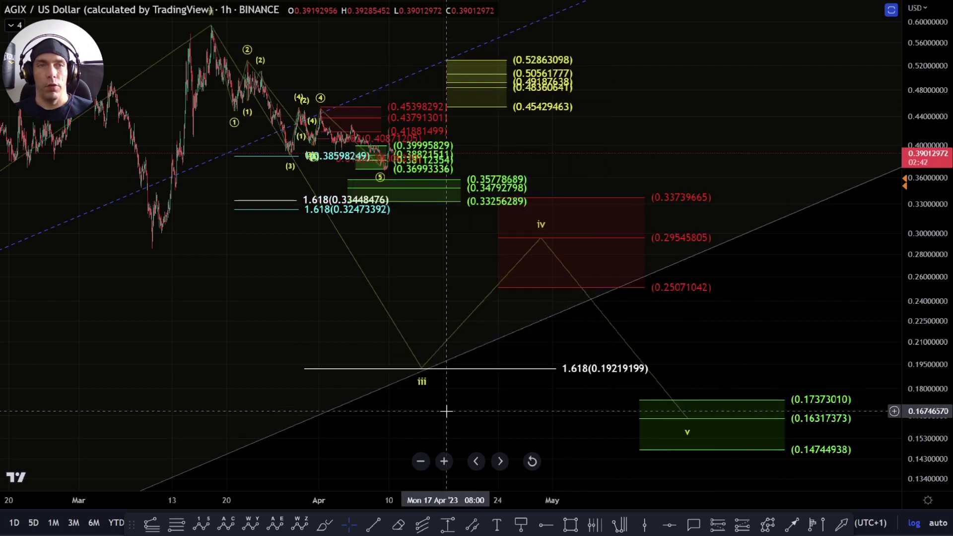
Sketch a Brush path from the wave iii low up into the red iv zone and down to the green v target zone
drag(926, 395, 926, 359)
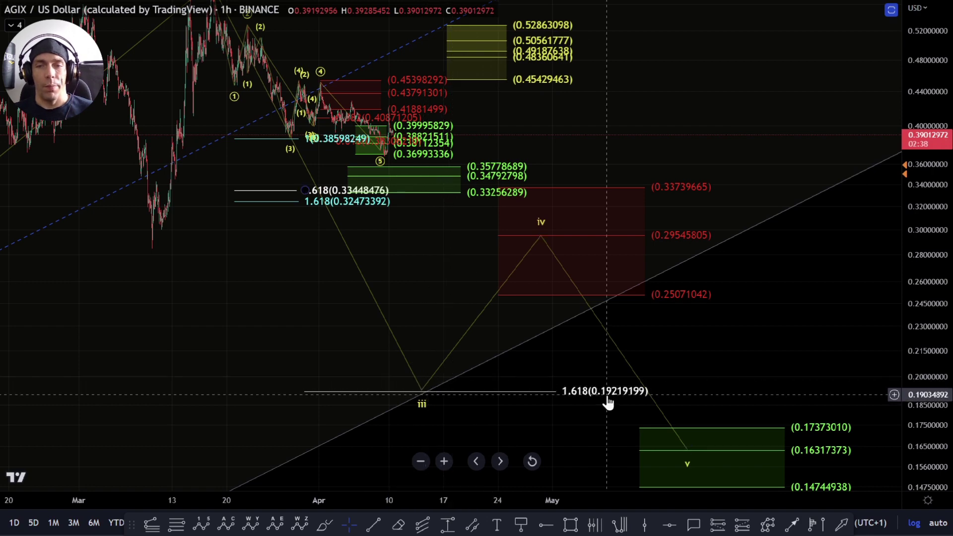
drag(595, 358, 557, 368)
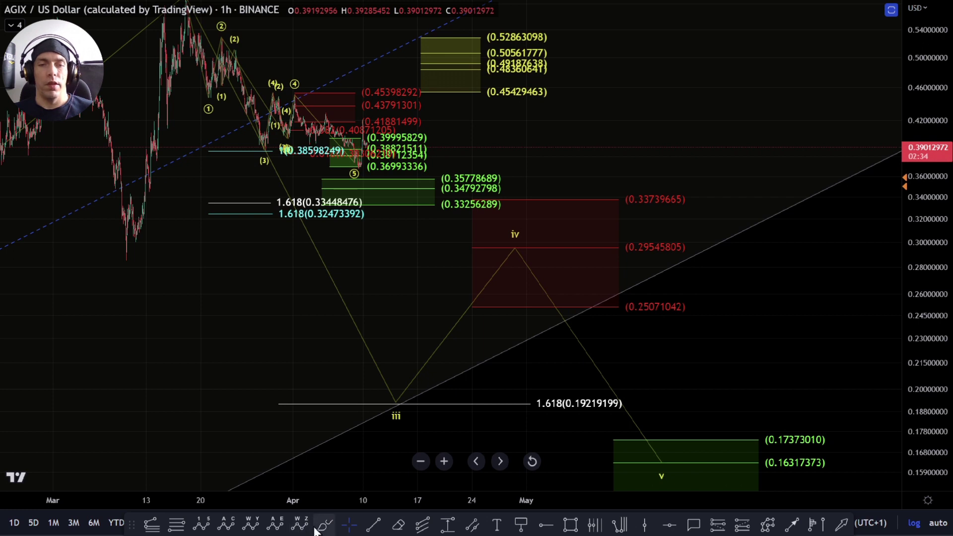
mouse_move(433, 396)
mouse_down()
mouse_move(434, 379)
mouse_move(499, 342)
mouse_move(550, 253)
mouse_move(666, 350)
mouse_move(706, 439)
mouse_up()
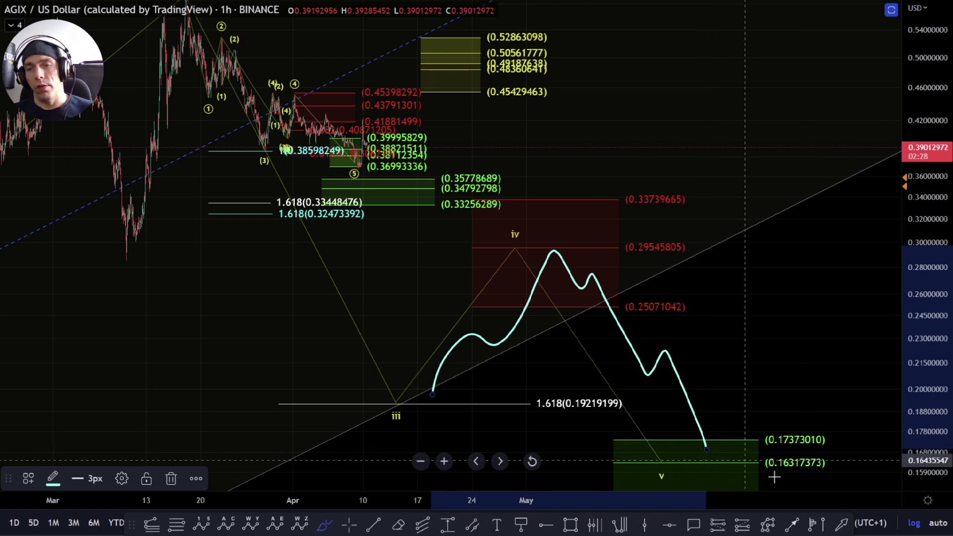
Check the wave v target zone down to 0.14744938 and delete the Brush path running from iii to v
drag(711, 401, 642, 317)
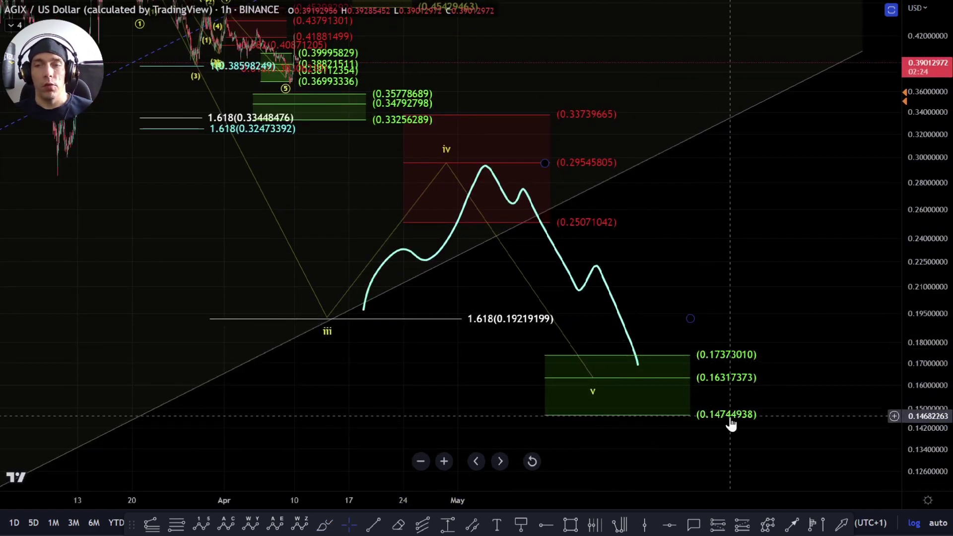
drag(675, 310, 747, 366)
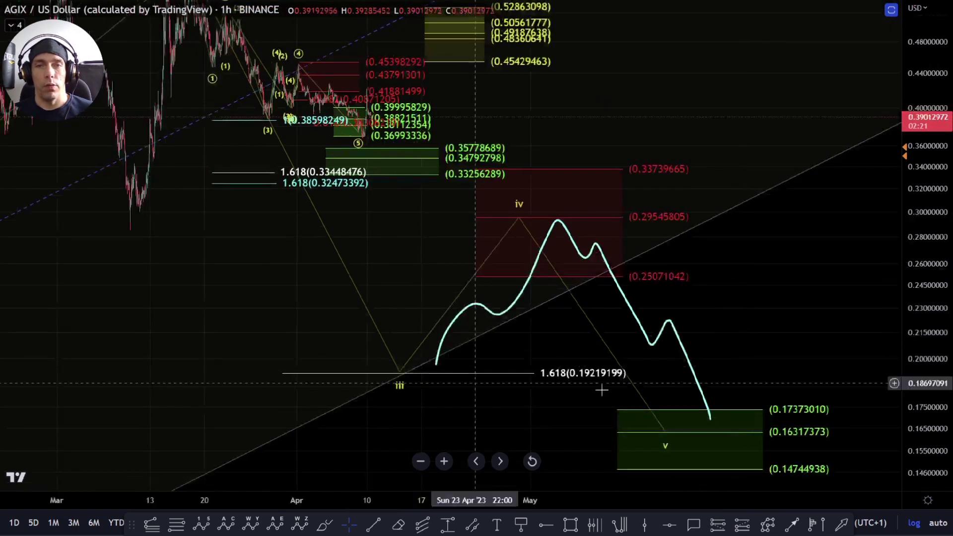
click(626, 301)
key(Delete)
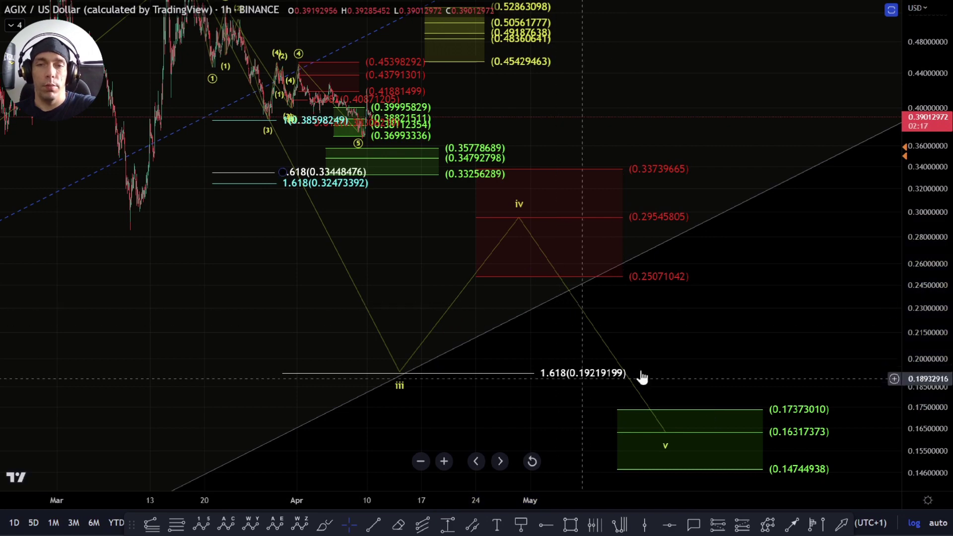
Hide the MICRO 5 WAVE group so its downward wave count and target zones are removed from the chart
drag(387, 241, 470, 358)
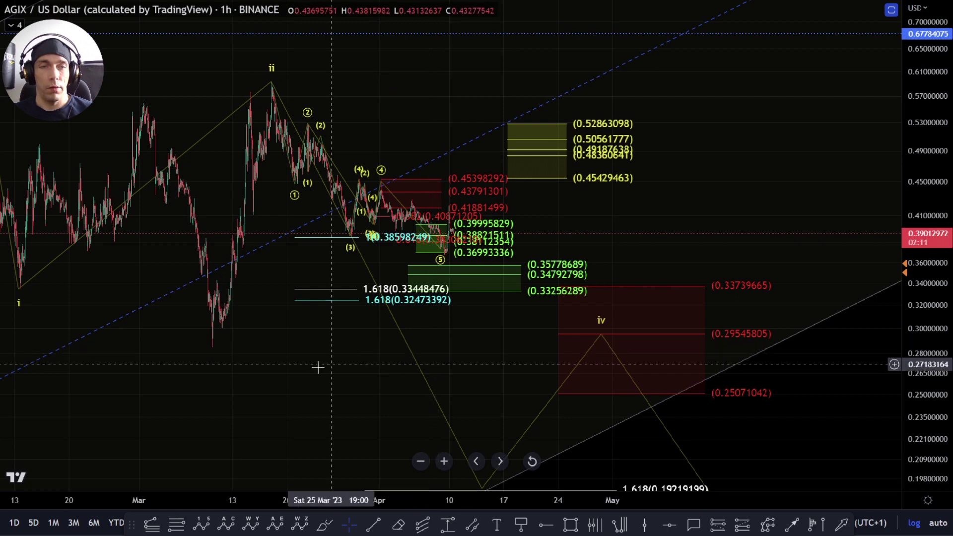
drag(315, 368, 570, 256)
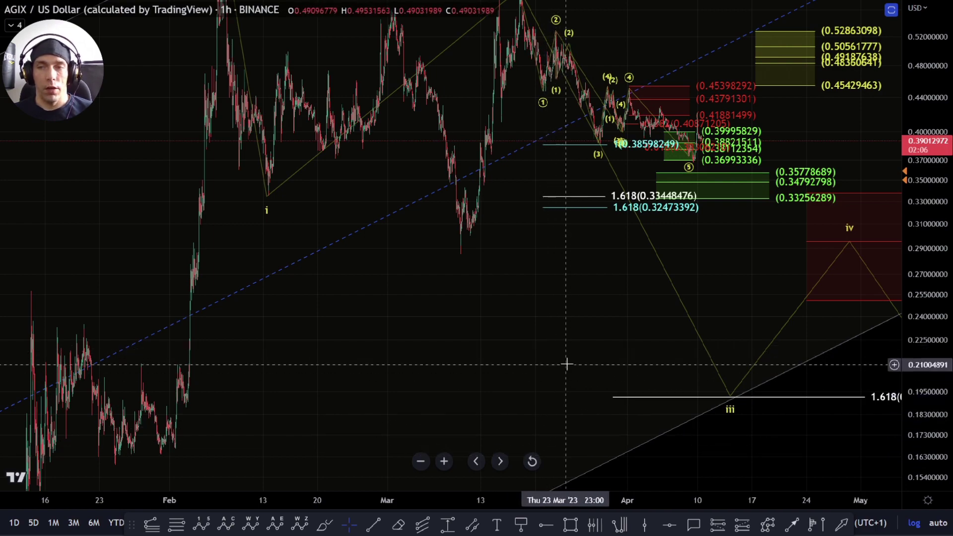
drag(624, 321, 419, 411)
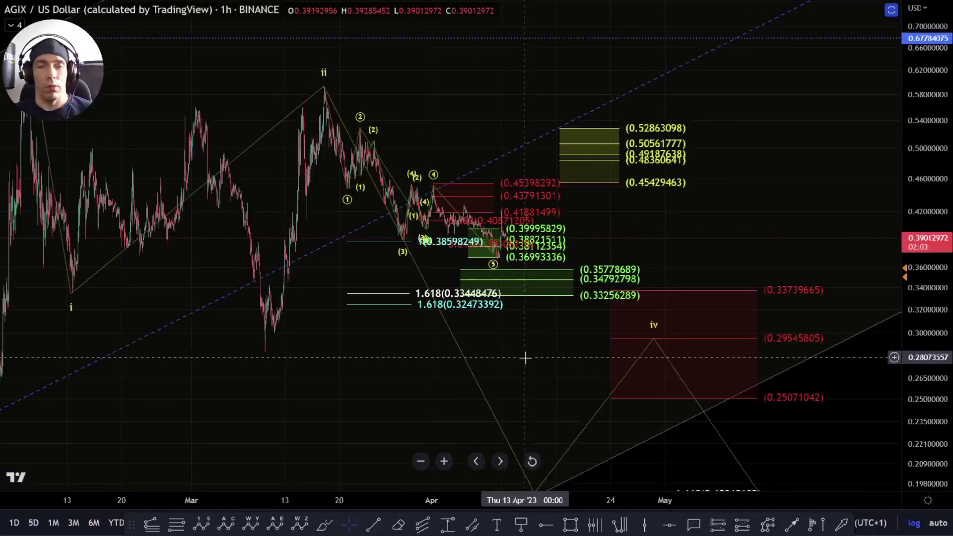
scroll(511, 360, up, 5)
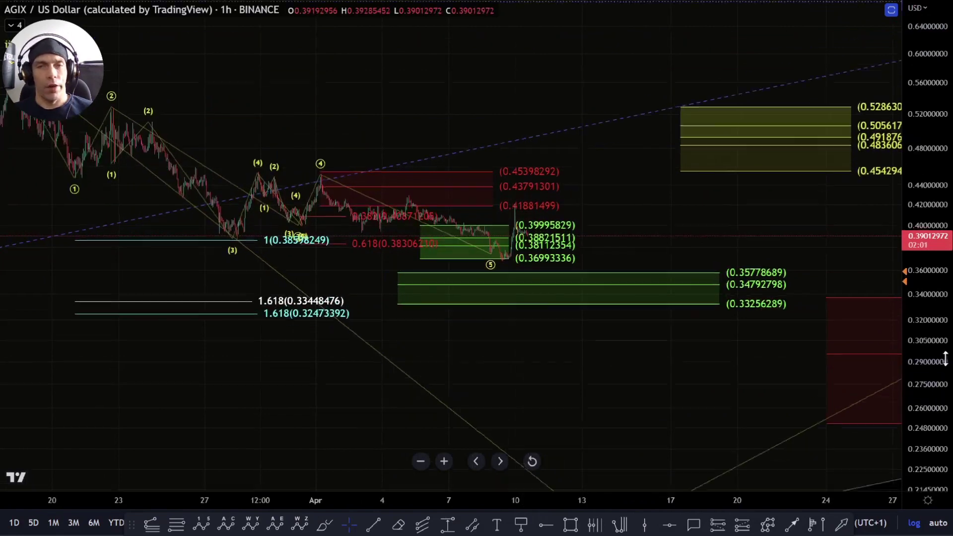
right_click(651, 273)
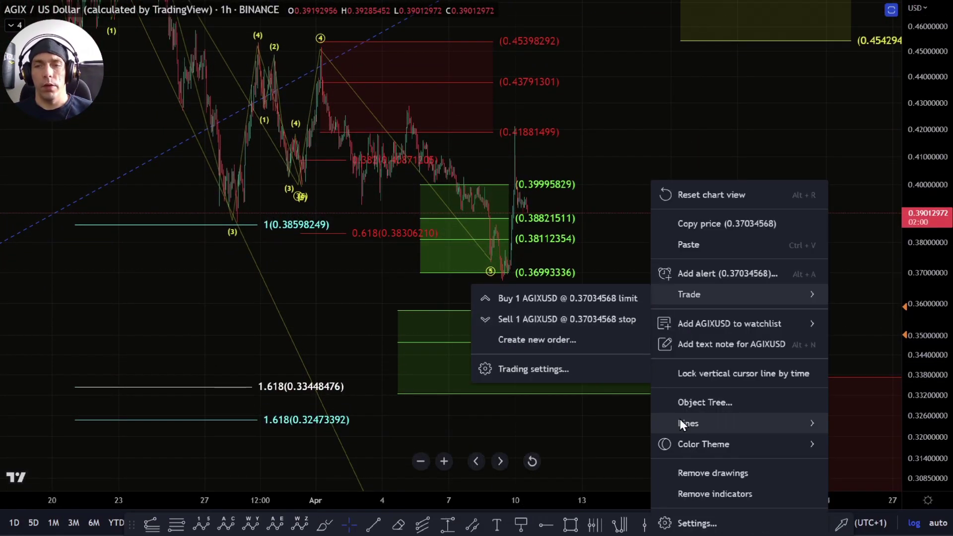
click(694, 403)
scroll(450, 306, down, 2)
scroll(505, 276, up, 2)
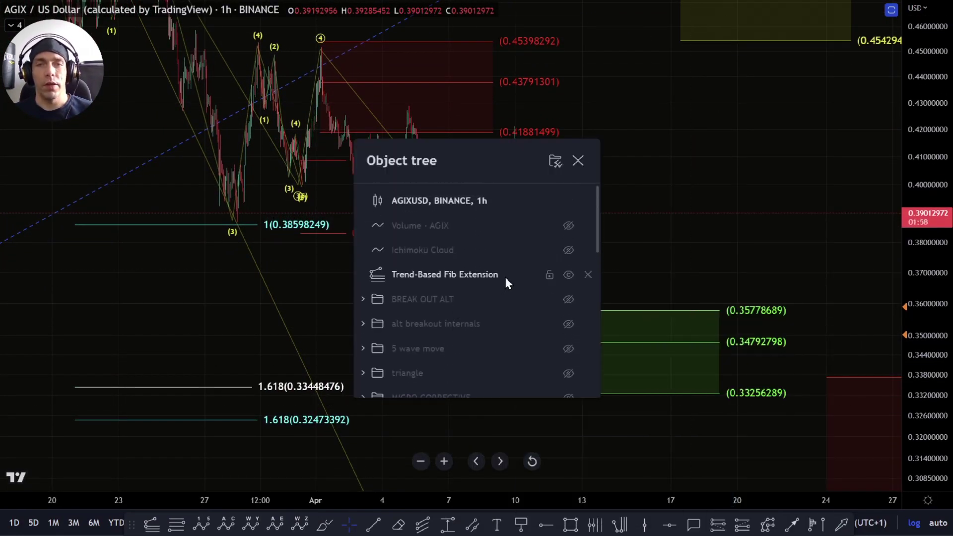
scroll(505, 279, down, 5)
click(568, 212)
Show the group holding the upward wave (1) to (4) count that starts from the 9 April low
scroll(569, 239, up, 3)
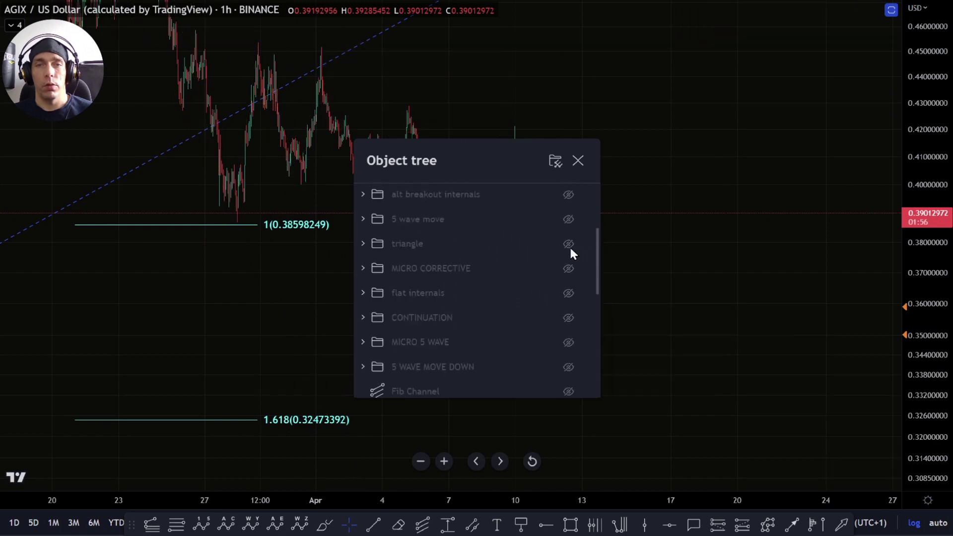
scroll(568, 256, up, 3)
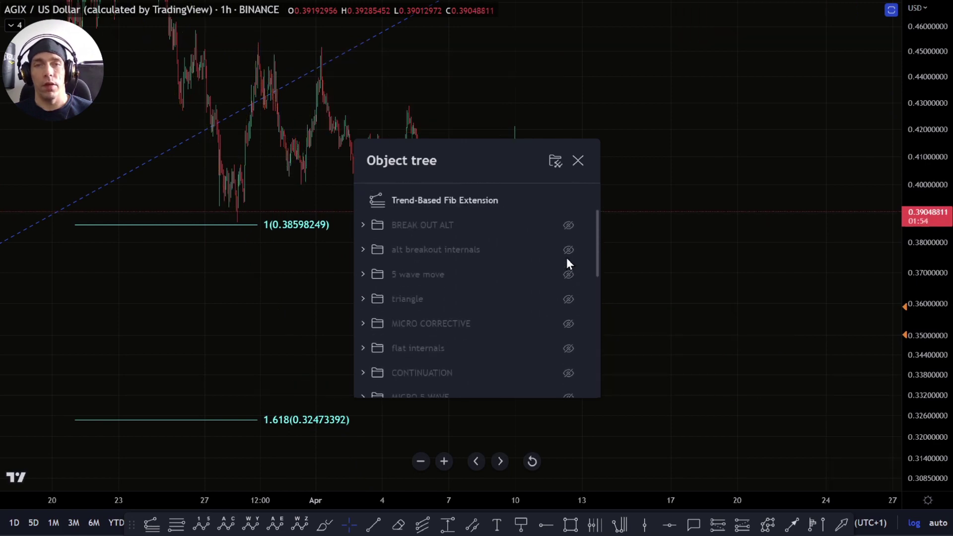
click(568, 262)
click(849, 284)
Examine the green wave (2) support zone after the wave (1) high and the projected wave (3) and (4) targets
scroll(657, 320, up, 8)
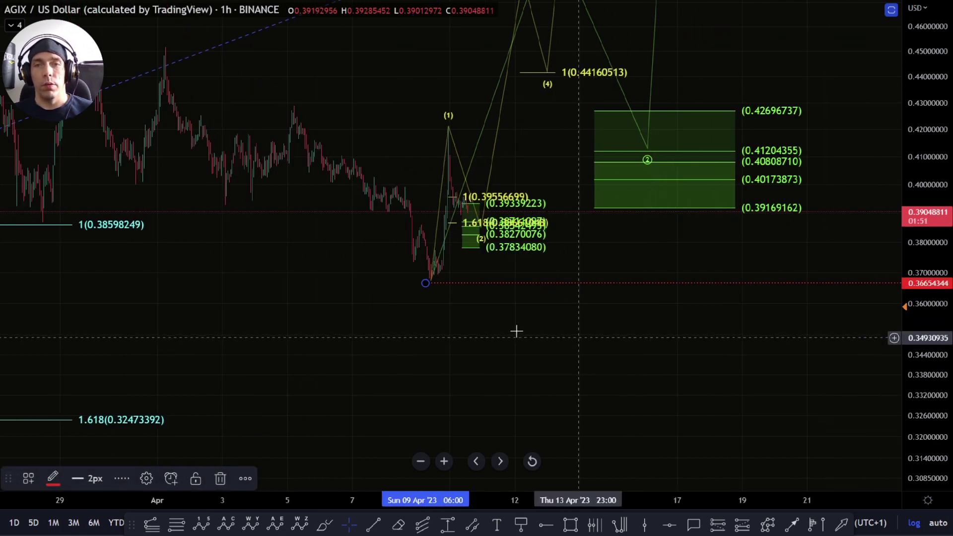
scroll(720, 340, up, 3)
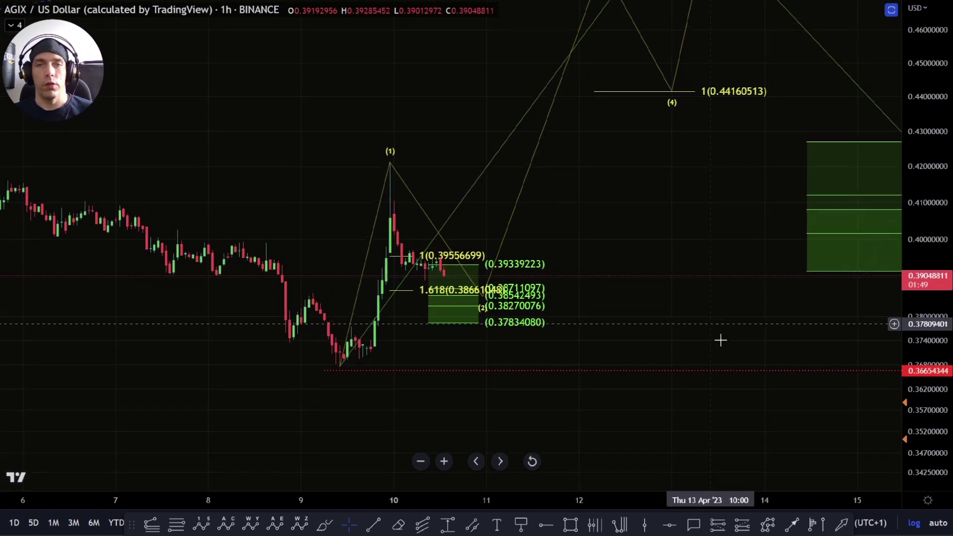
scroll(655, 342, up, 3)
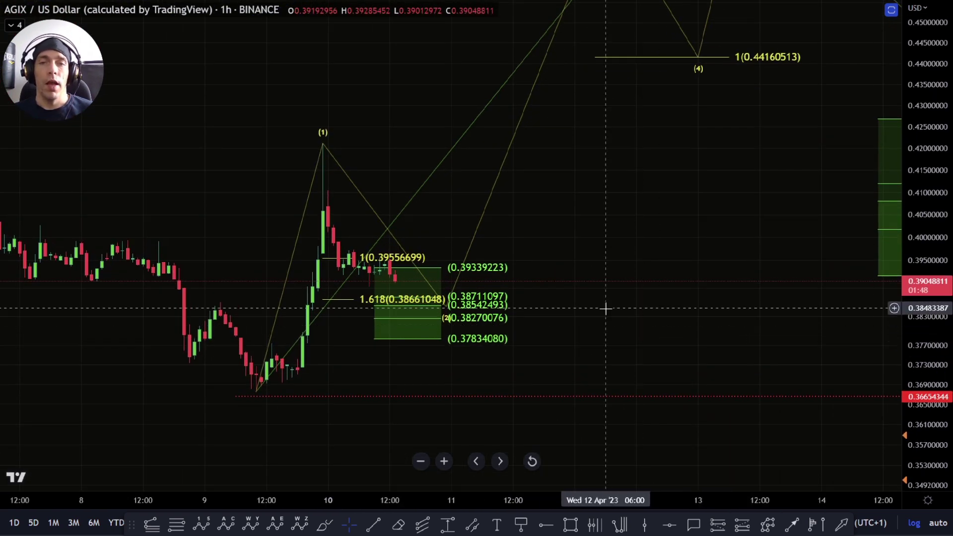
drag(576, 326, 599, 374)
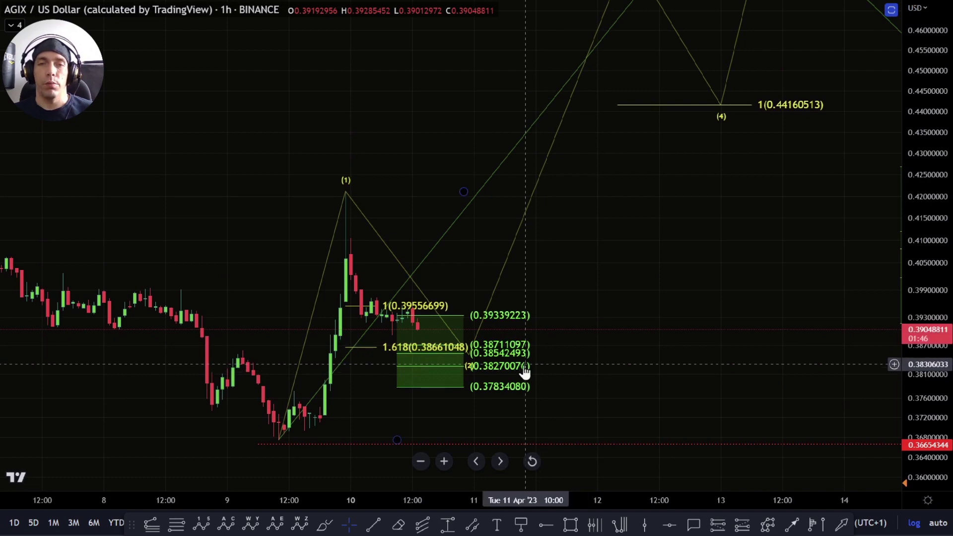
drag(588, 260, 563, 312)
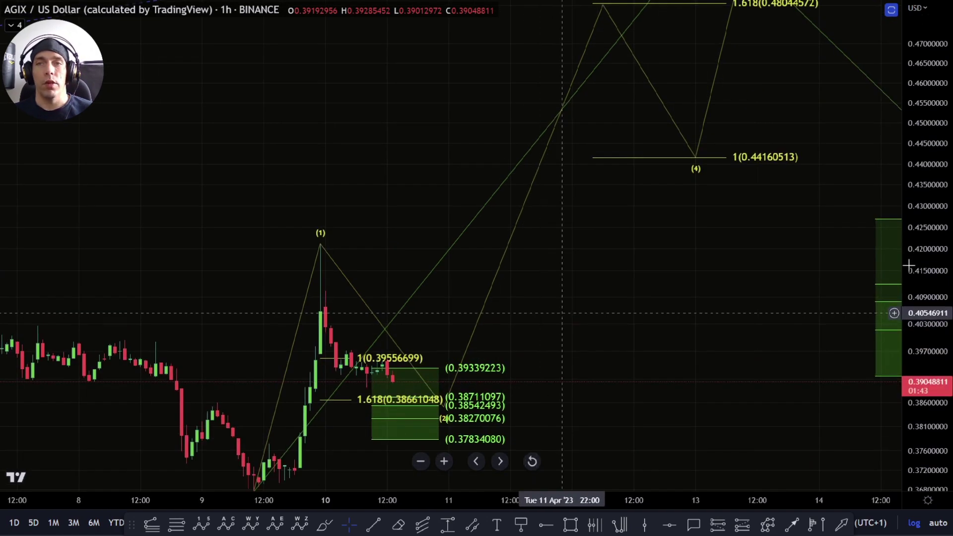
drag(938, 257, 943, 301)
scroll(707, 319, down, 1)
drag(707, 290, 638, 273)
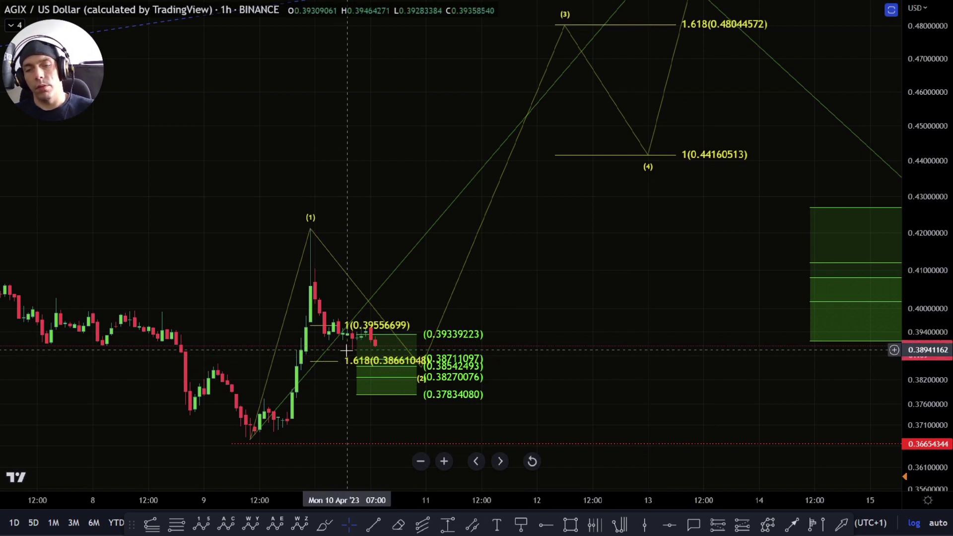